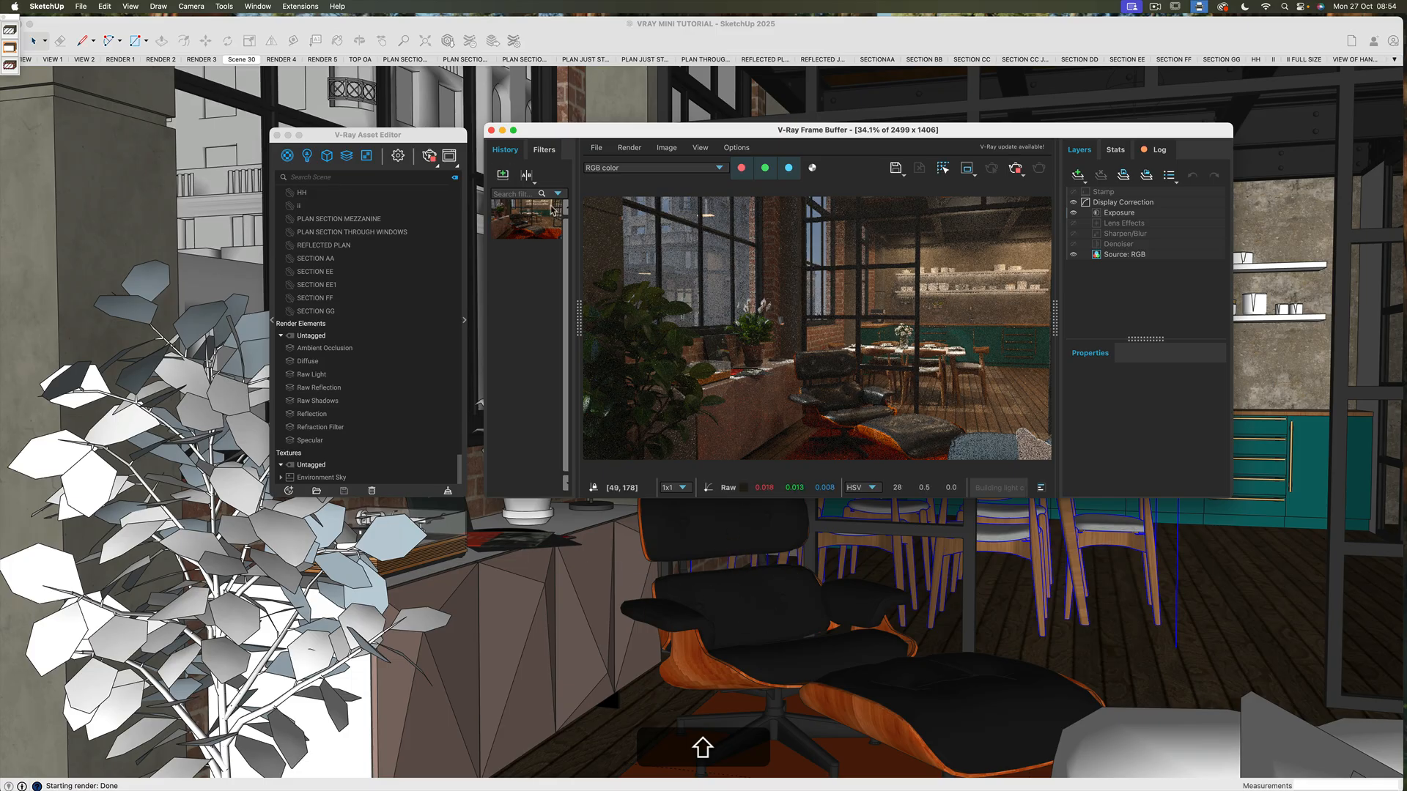
Close the V-Ray Frame Buffer and Asset Editor, and hide the two dark elements blocking the view into the loft
click(491, 130)
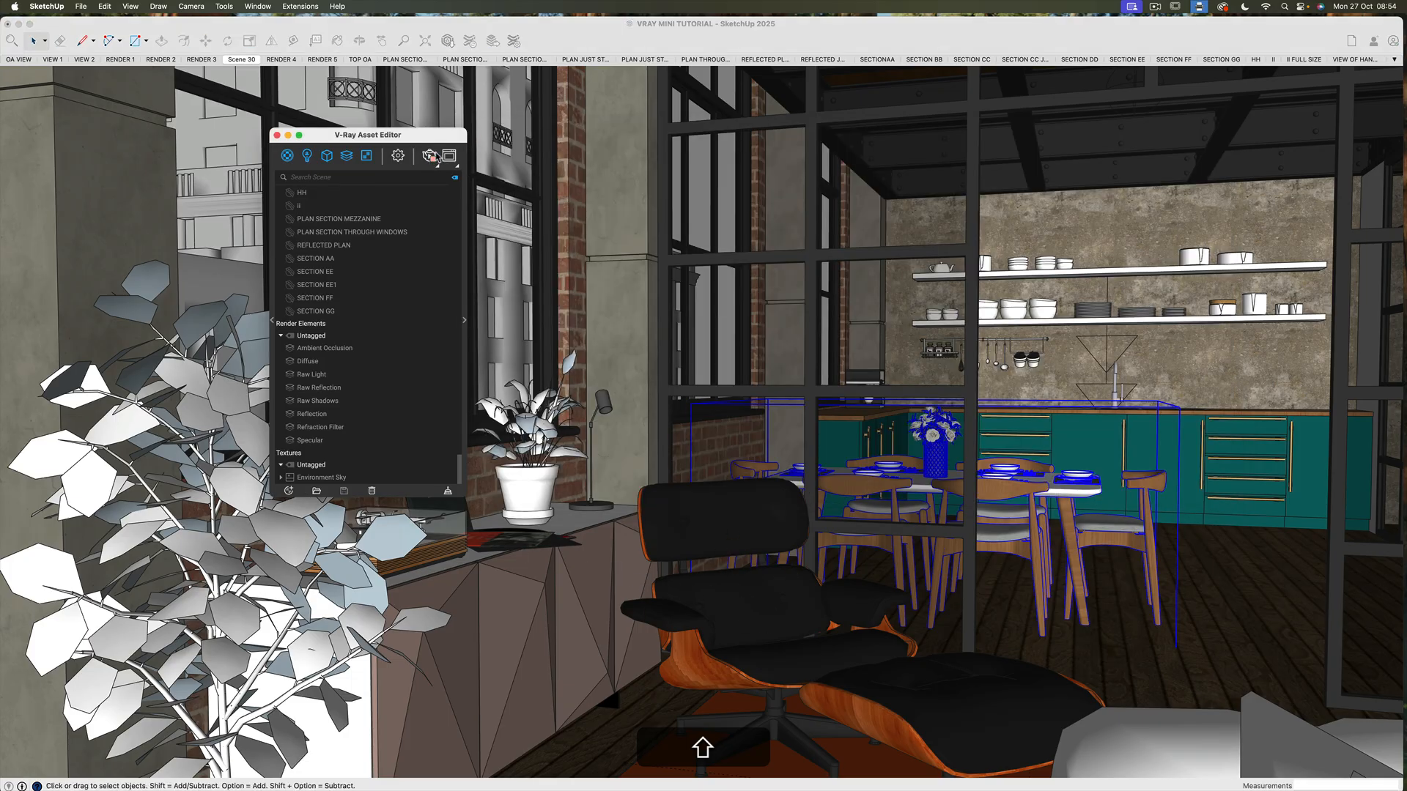
click(277, 134)
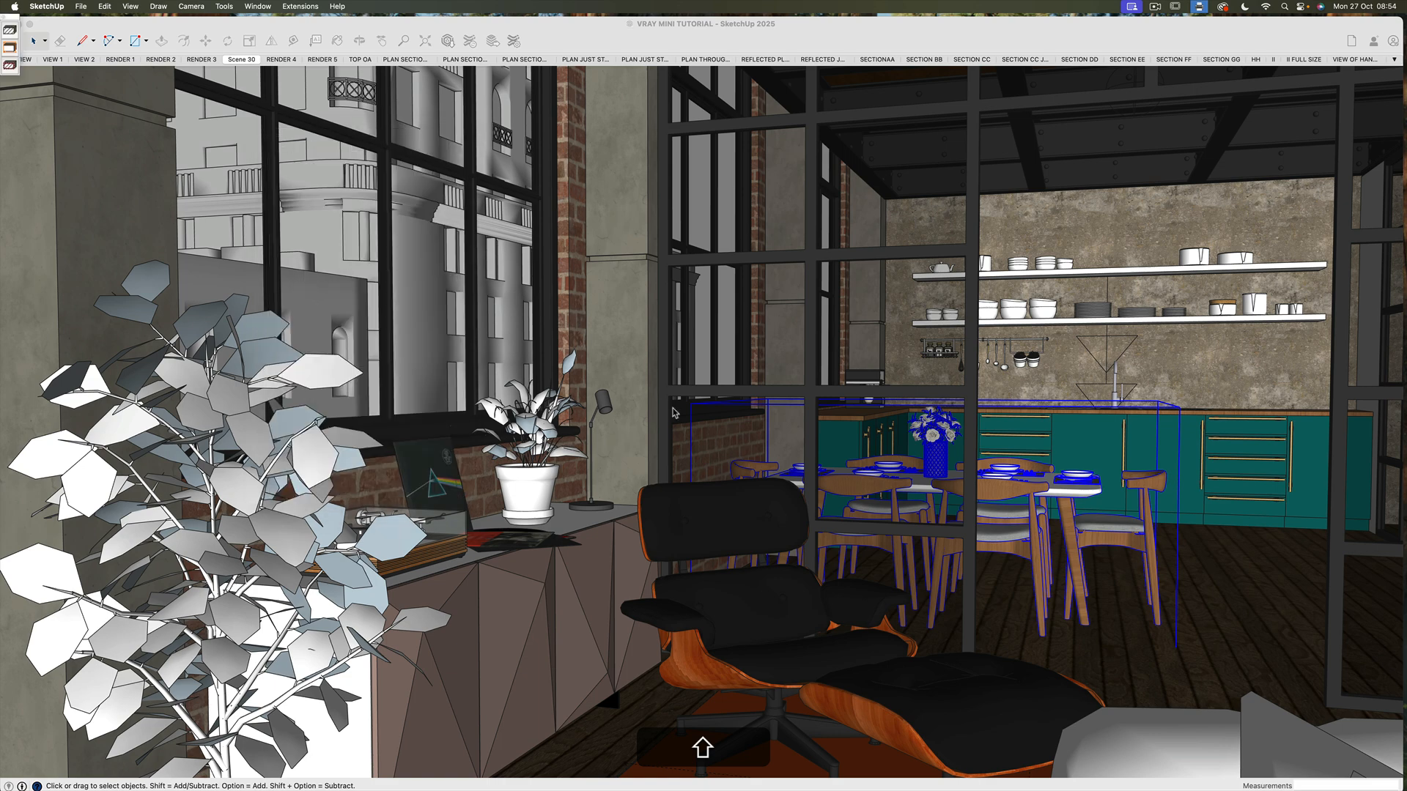
scroll(676, 414, down, 3)
scroll(676, 414, down, 10)
drag(634, 395, 675, 417)
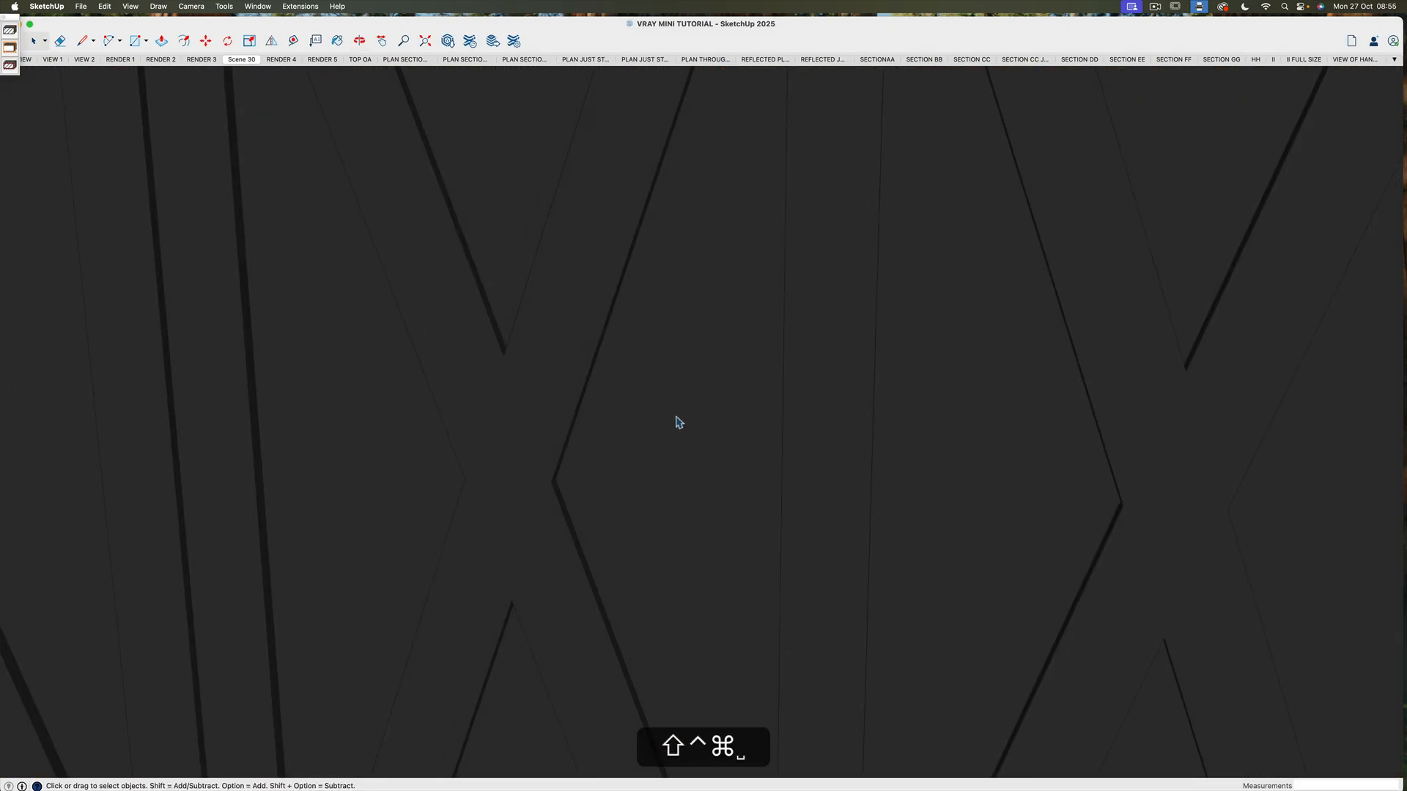
right_click(675, 417)
click(703, 431)
click(189, 480)
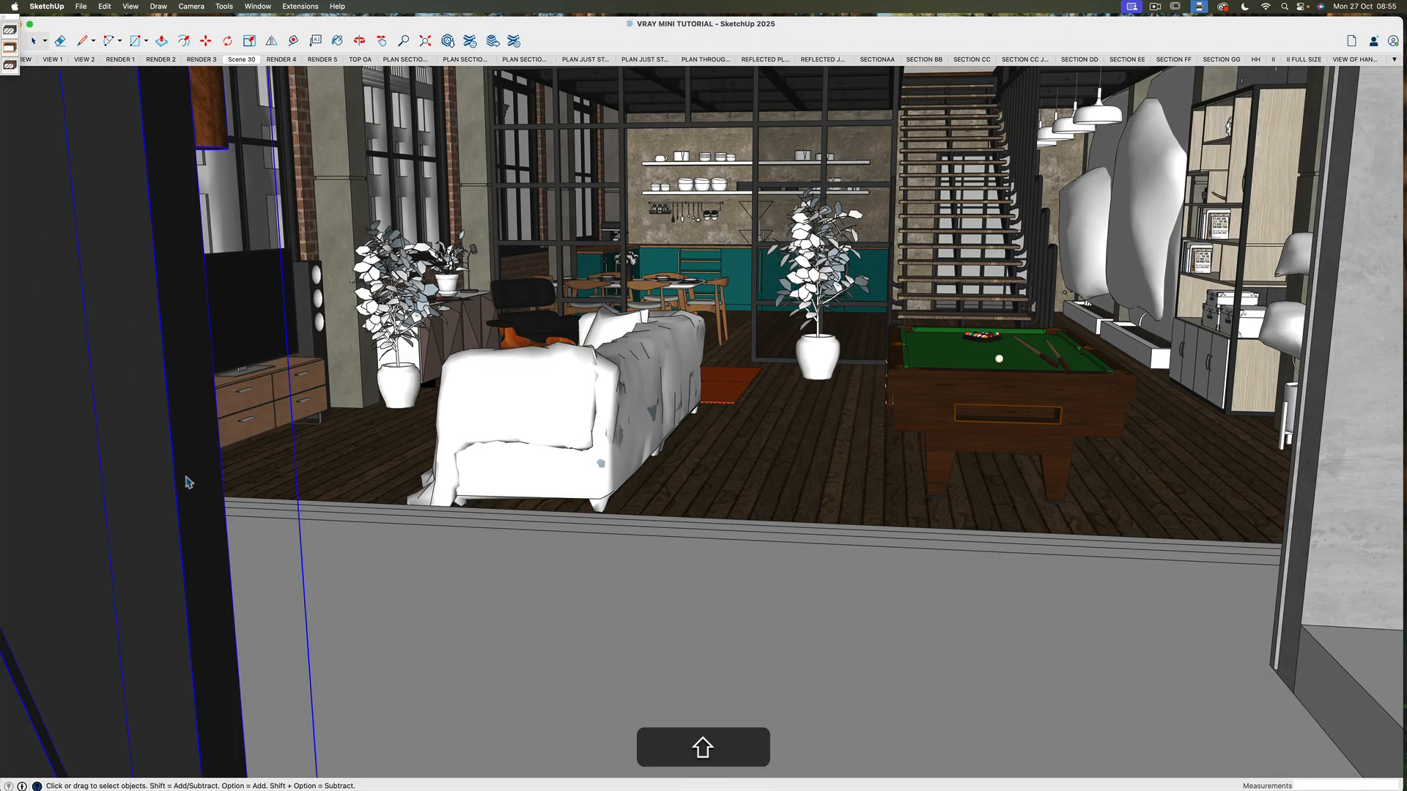
right_click(189, 480)
click(206, 429)
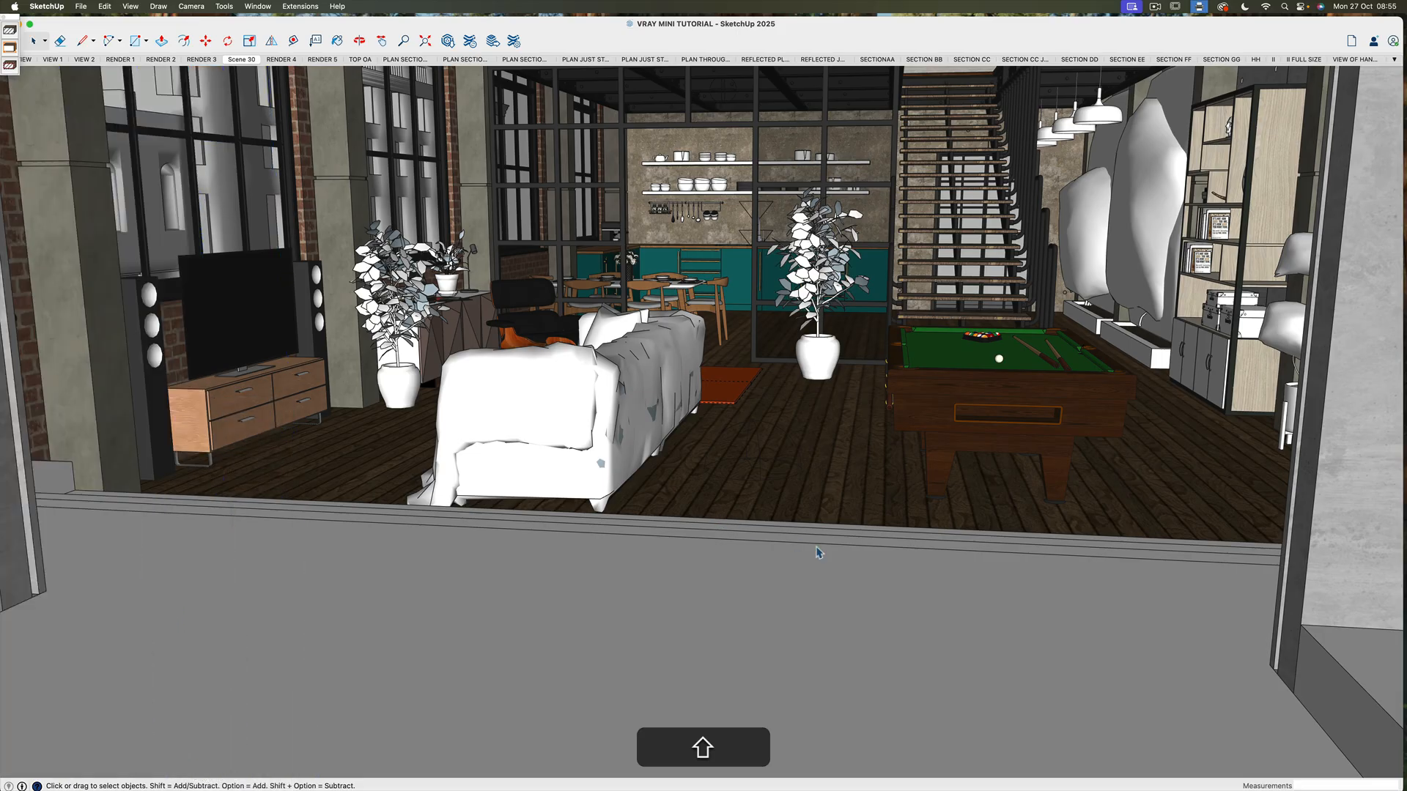
Examine the loft's living area, kitchen, staircase and mezzanine through the open end wall
scroll(805, 548, down, 5)
mouse_move(804, 548)
ctrl+super+mouse_down()
mouse_move(820, 488)
mouse_move(784, 568)
mouse_move(800, 575)
ctrl+super+mouse_up()
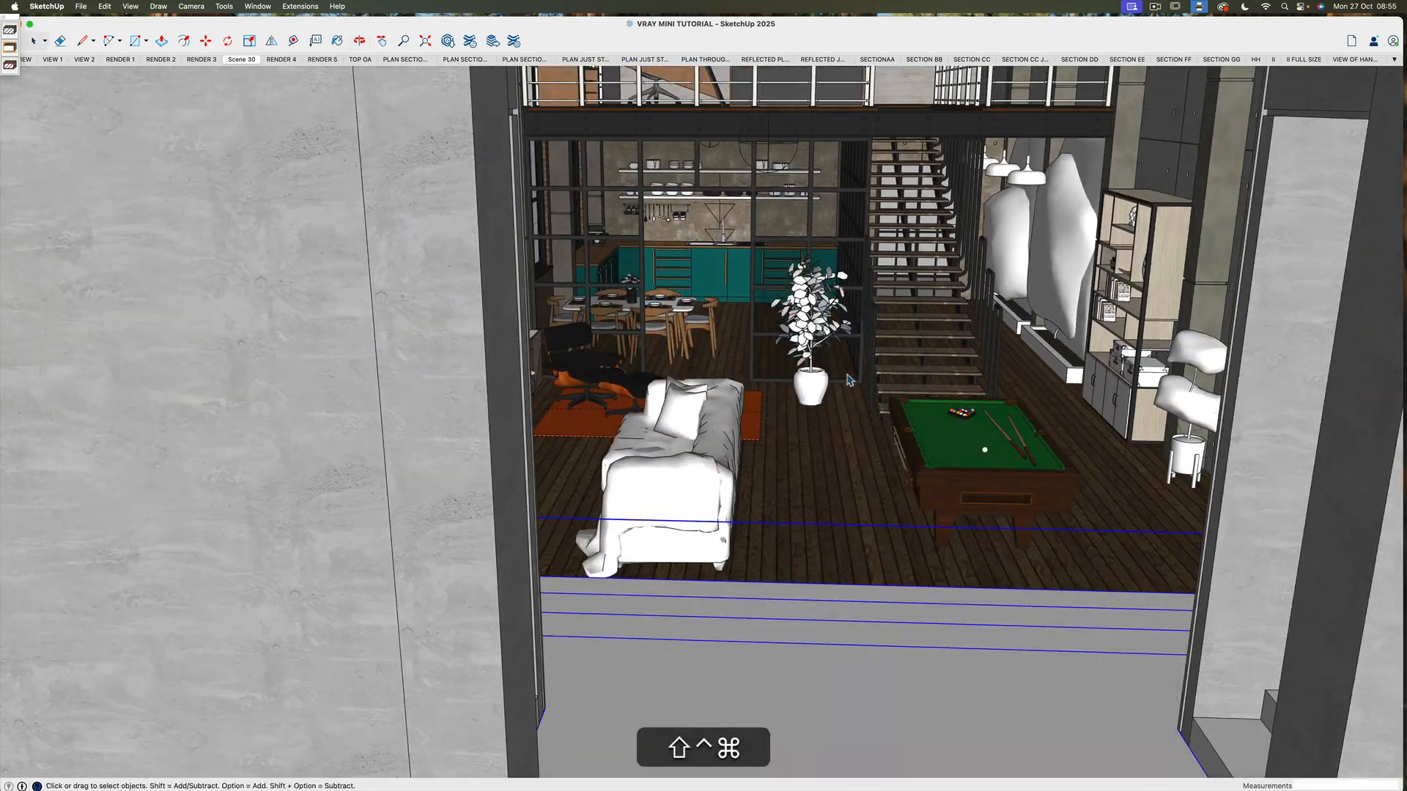
scroll(849, 354, up, 4)
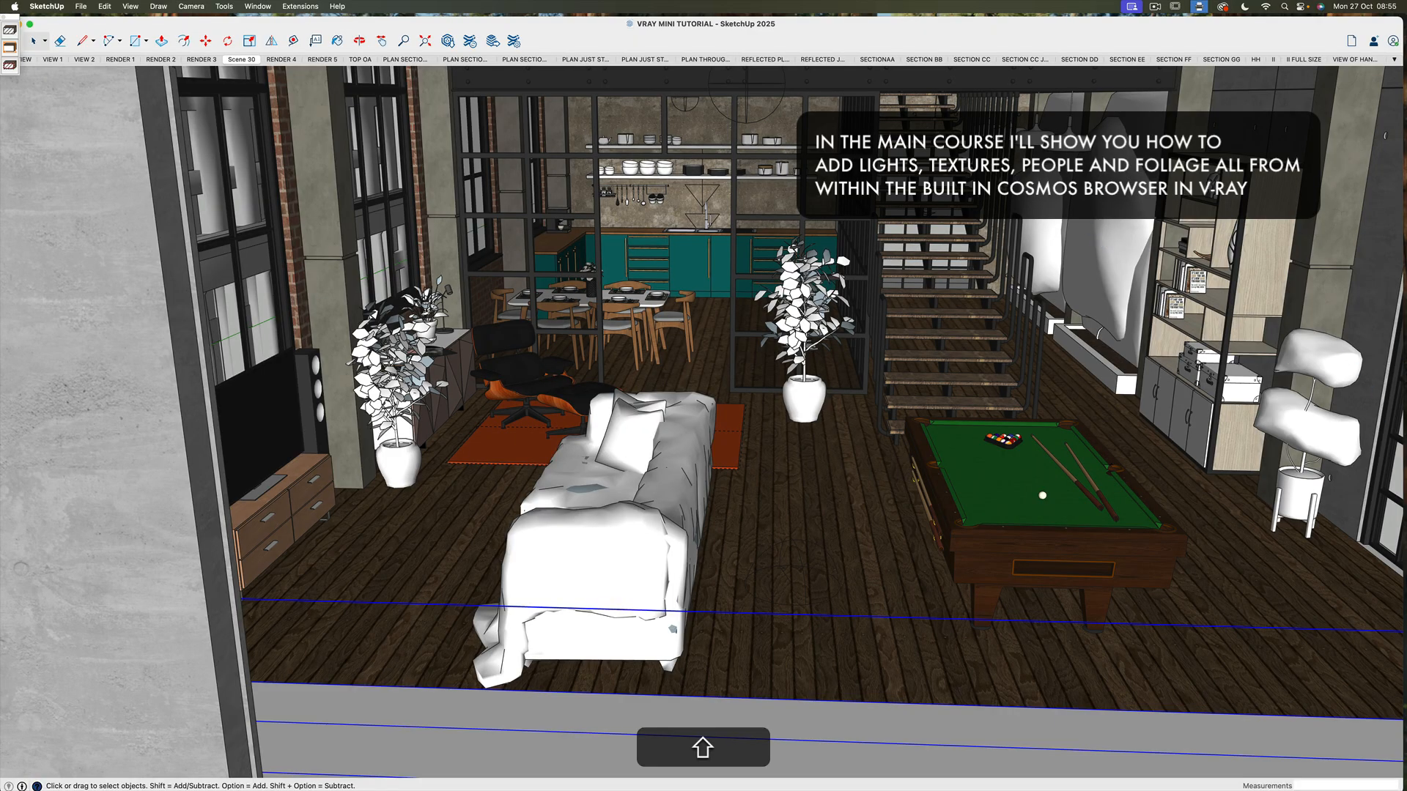
ctrl+super+drag(871, 505, 867, 471)
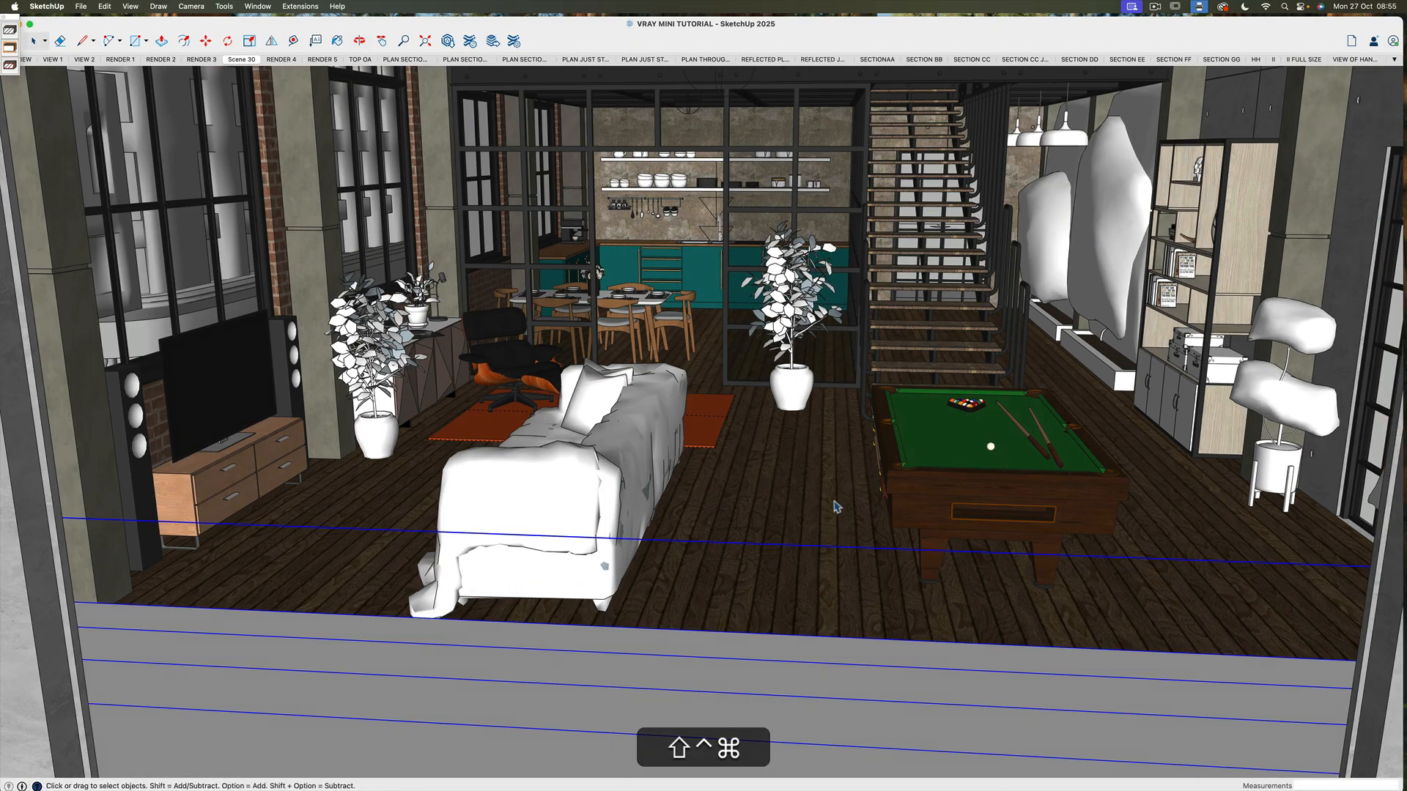
scroll(836, 507, down, 10)
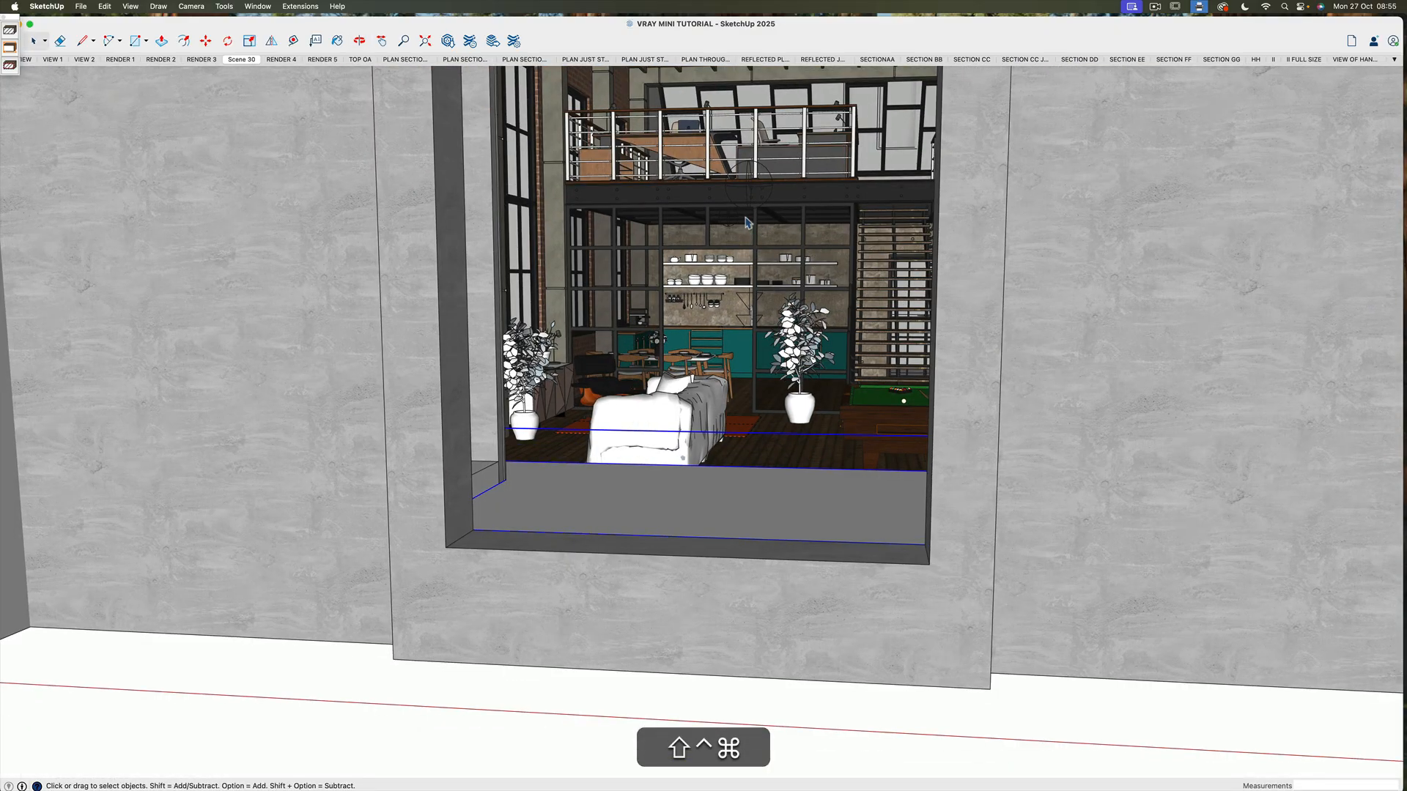
scroll(742, 231, up, 10)
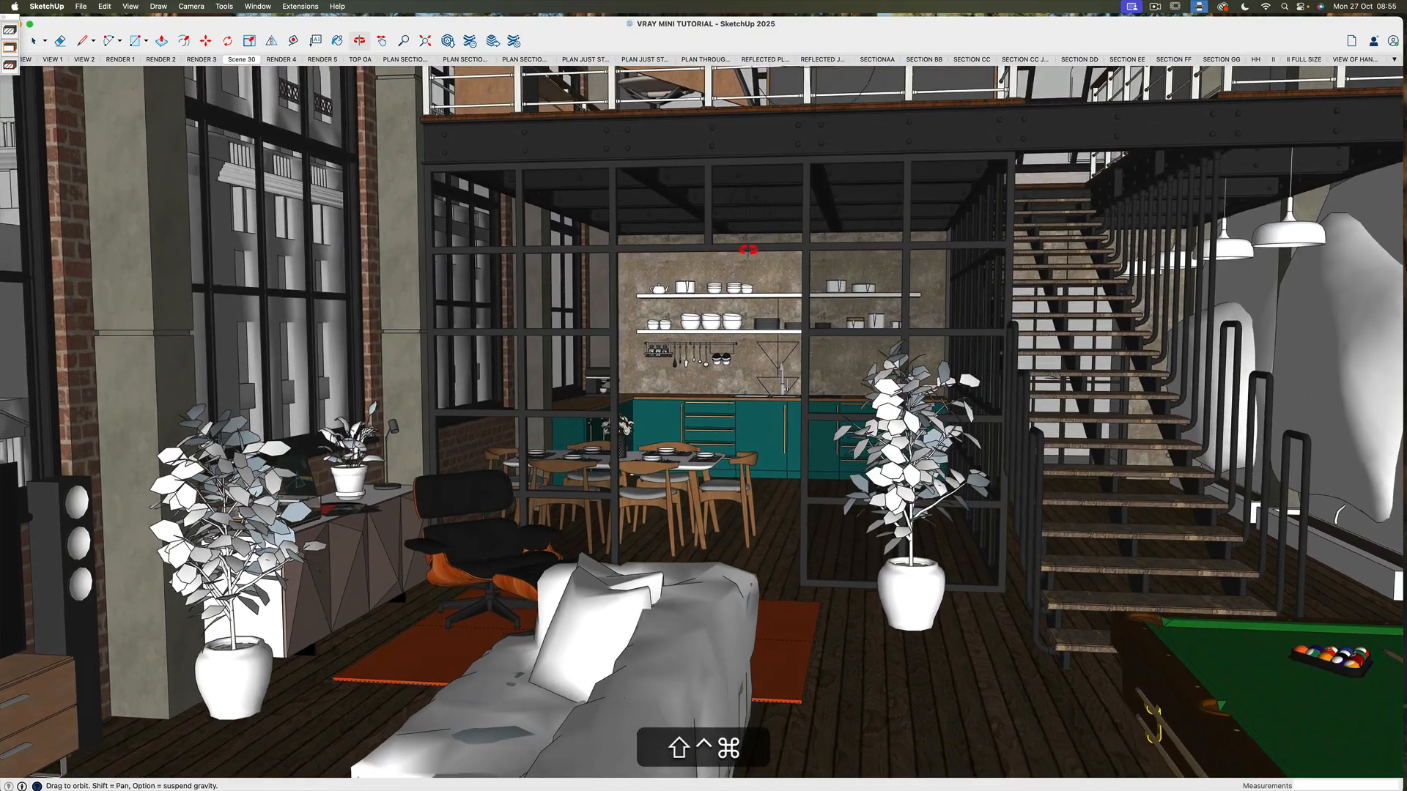
mouse_move(748, 250)
ctrl+super+mouse_down()
mouse_move(735, 244)
mouse_move(751, 250)
ctrl+super+mouse_up()
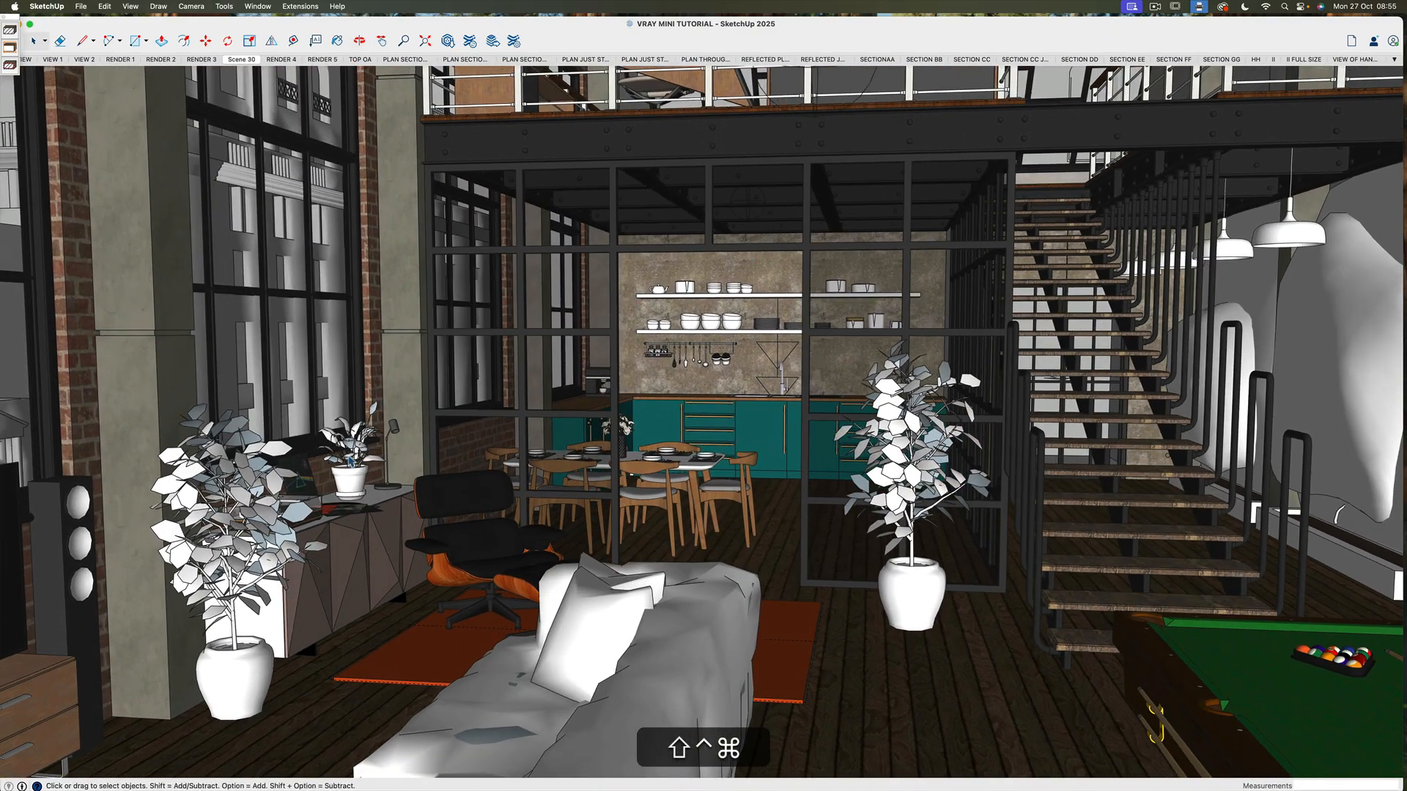
Examine the building's exterior and the surrounding city blocks, and return to the front opening of the loft
ctrl+super+drag(266, 259, 666, 518)
scroll(666, 518, down, 15)
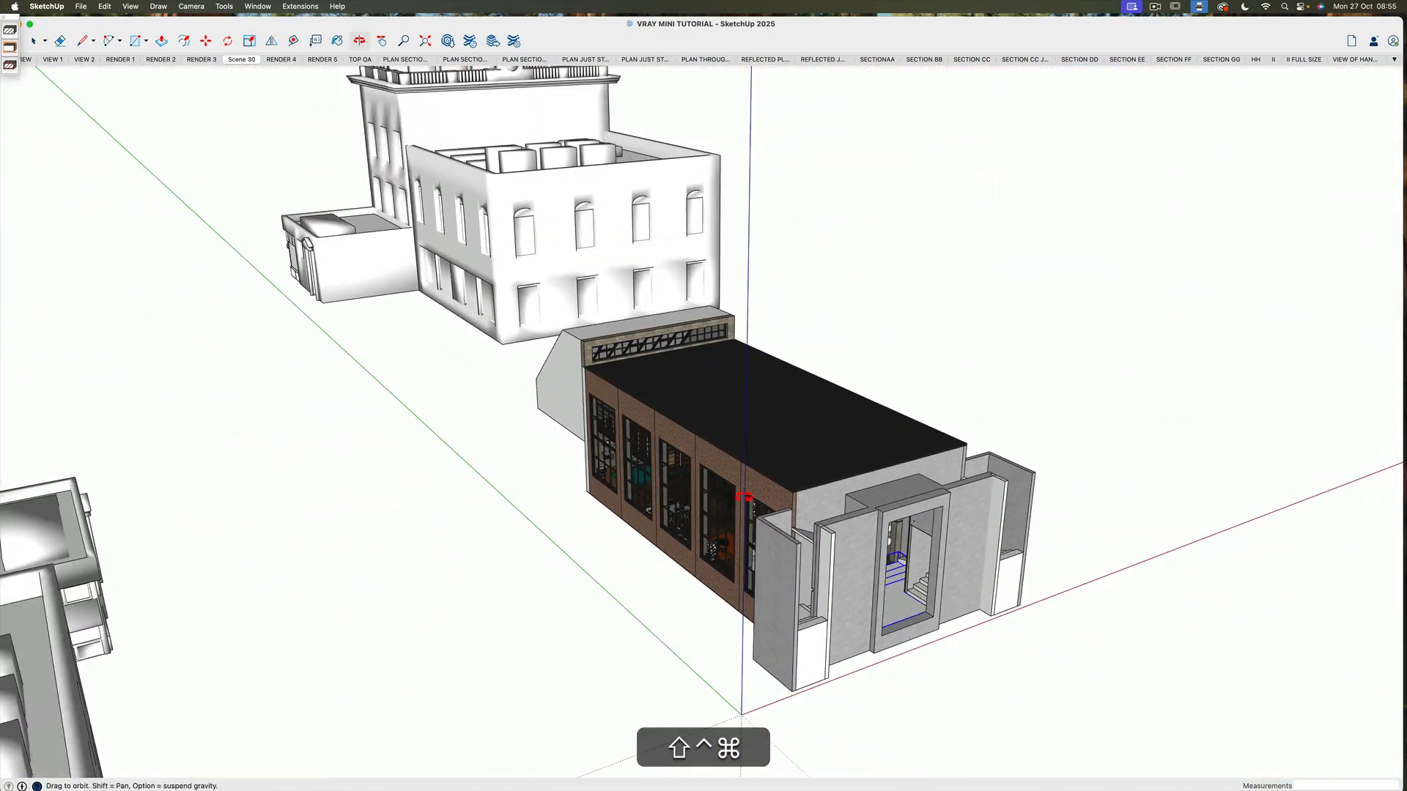
ctrl+super+drag(748, 503, 229, 533)
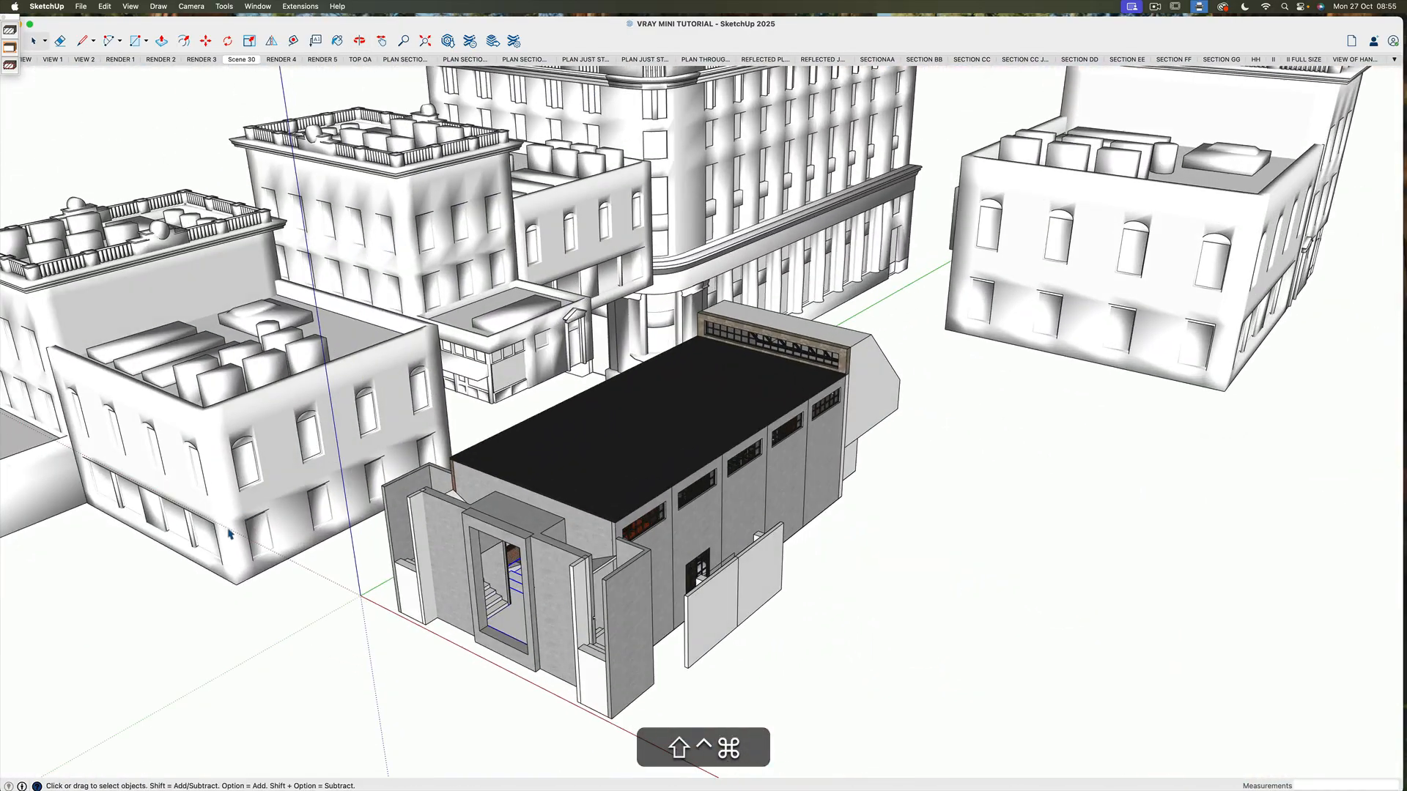
ctrl+super+drag(513, 402, 696, 553)
scroll(673, 462, up, 10)
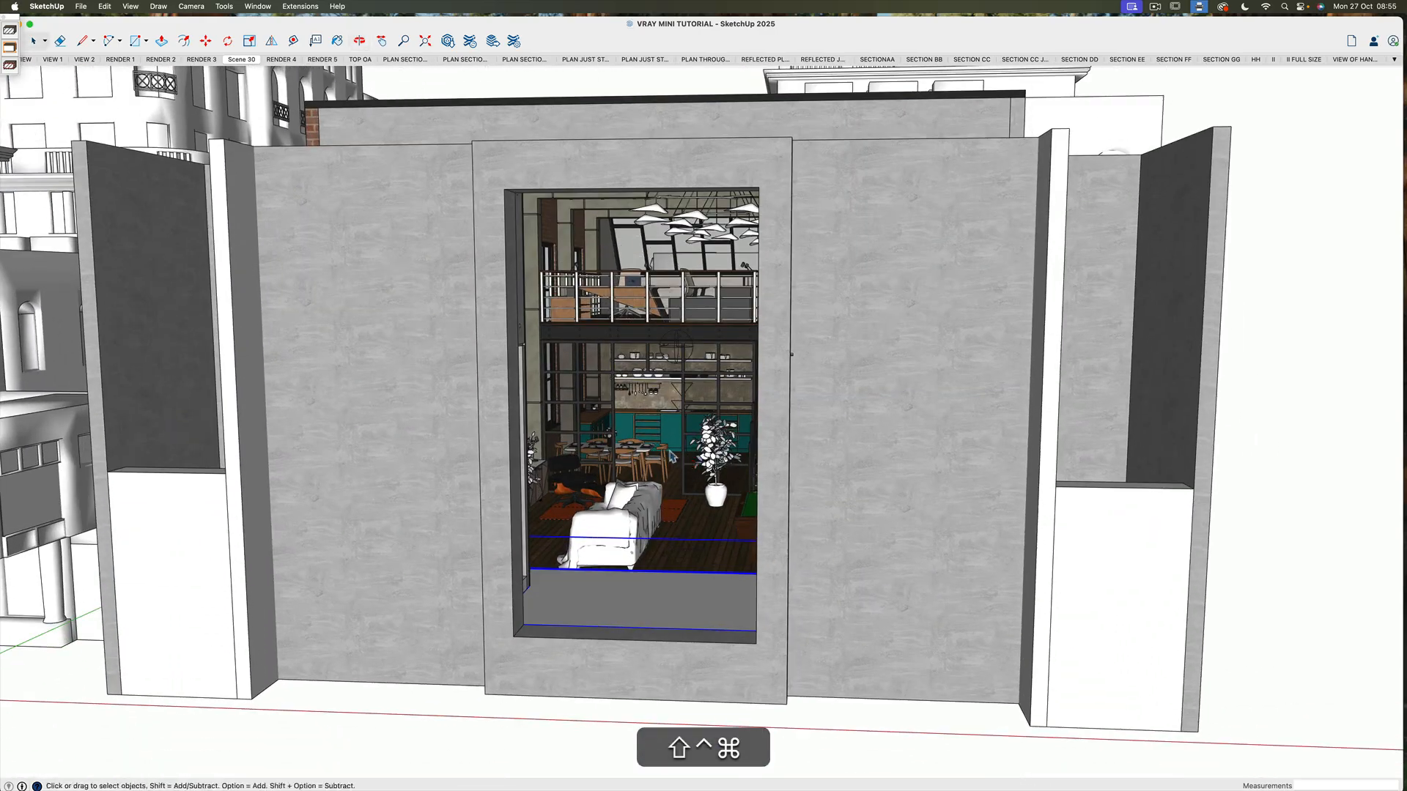
scroll(590, 455, up, 5)
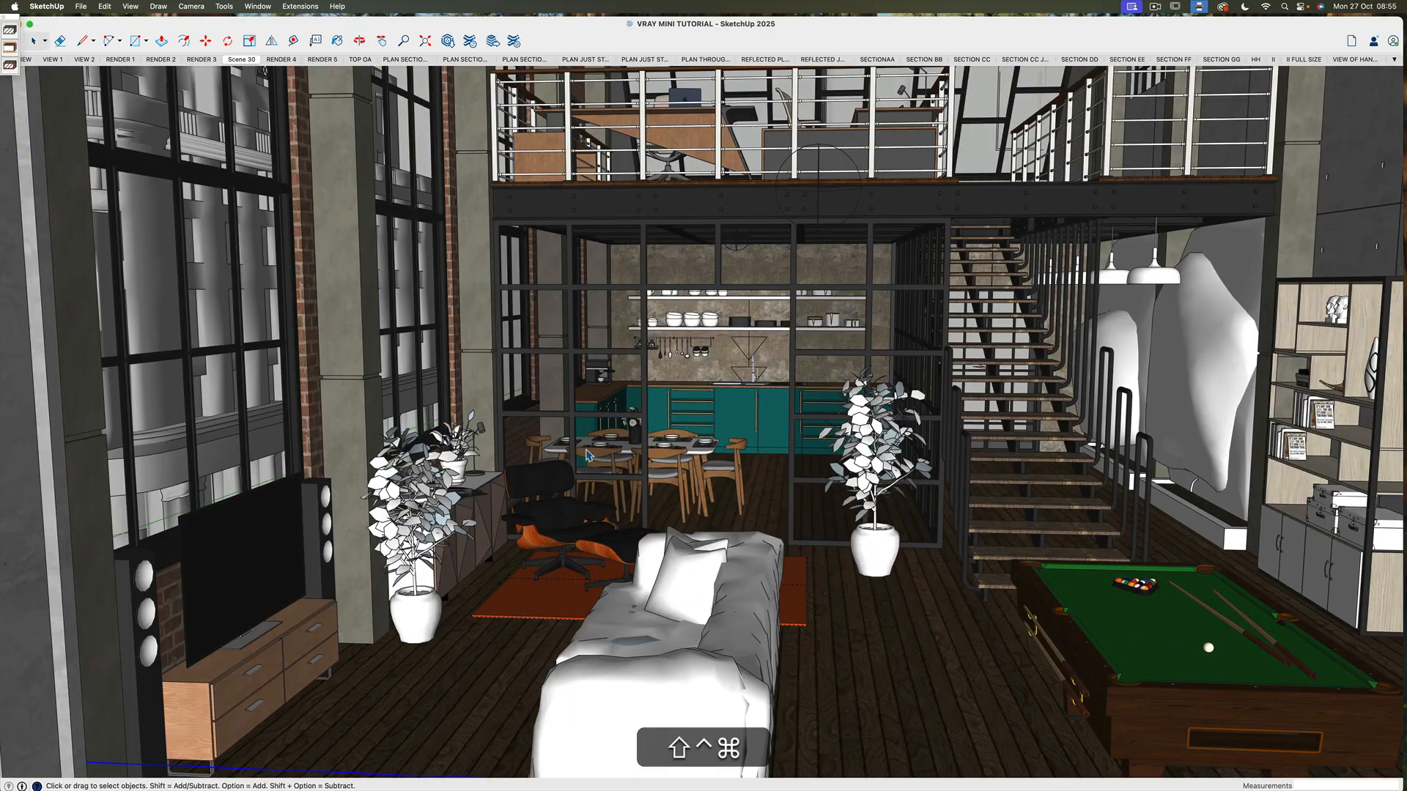
Restore the Scene 30 view, select the faceted sideboard and open the V-Ray Asset Editor clear of it
click(243, 60)
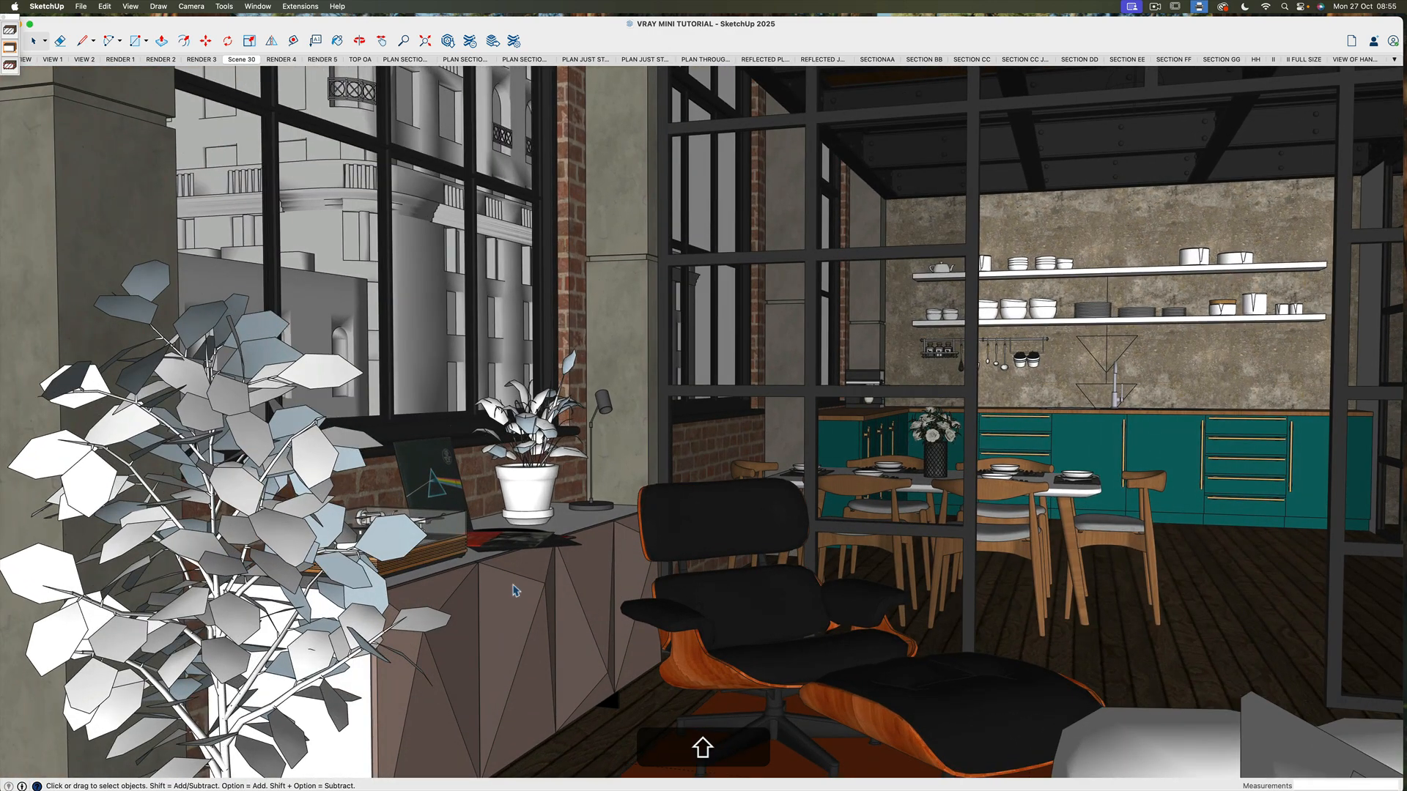
click(515, 590)
click(302, 7)
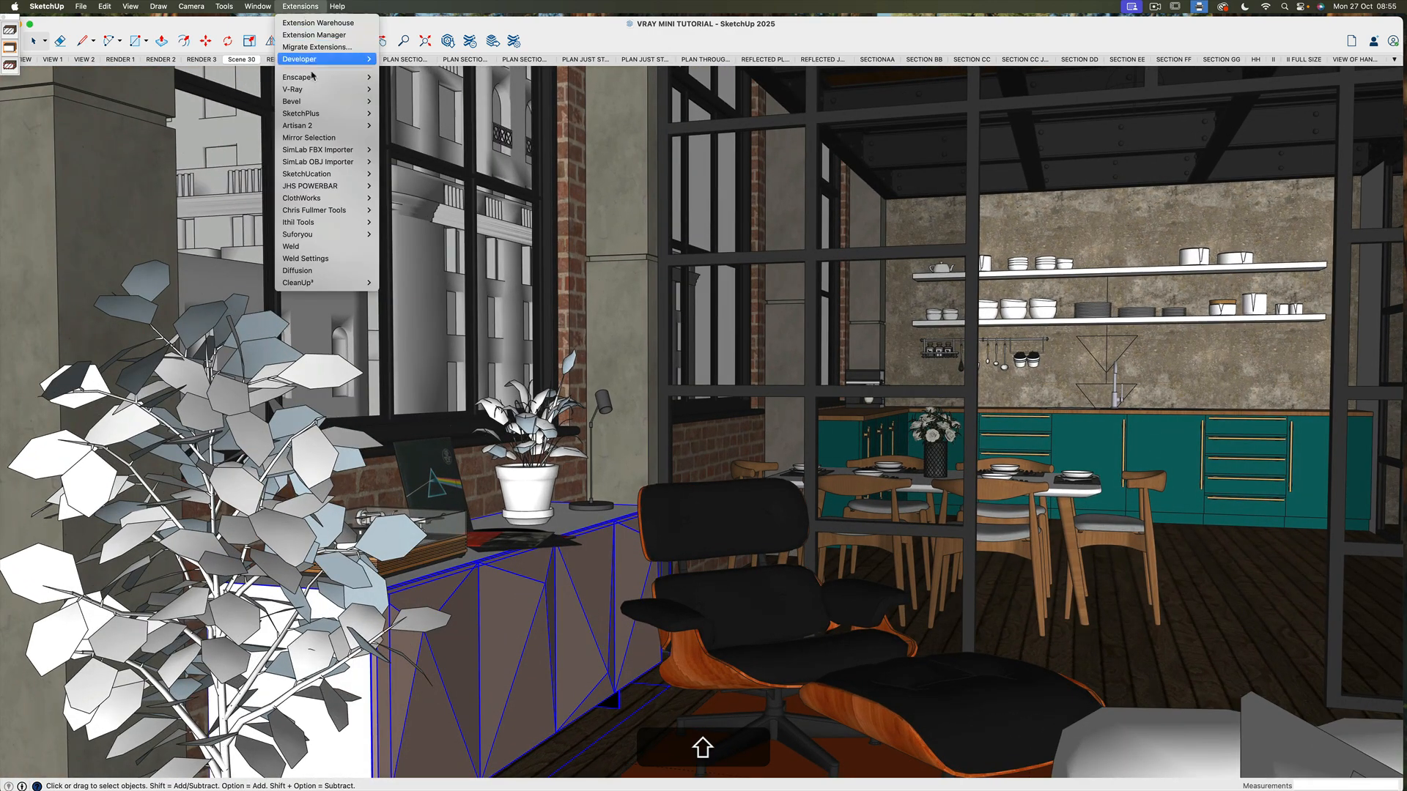
mouse_move(308, 89)
click(418, 97)
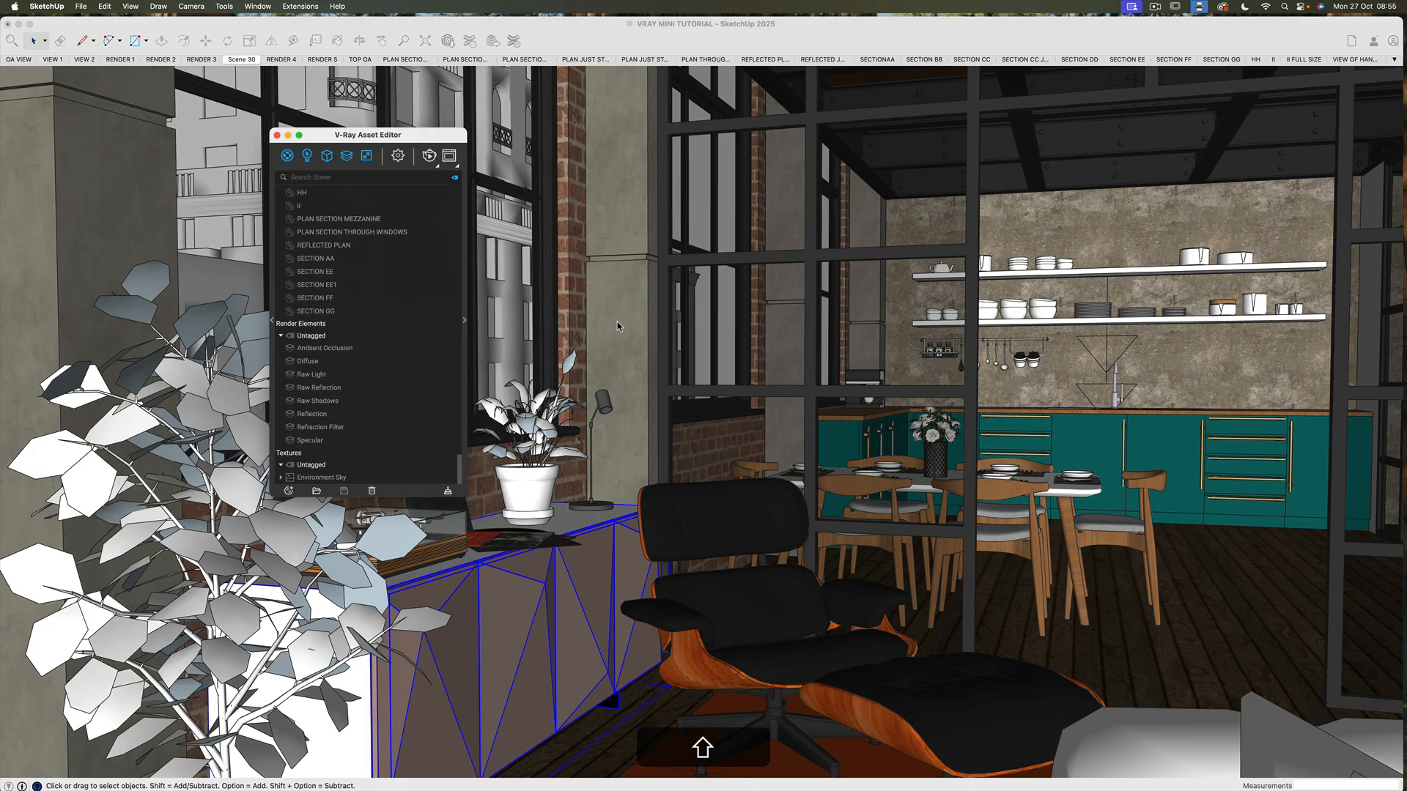
drag(378, 137, 835, 155)
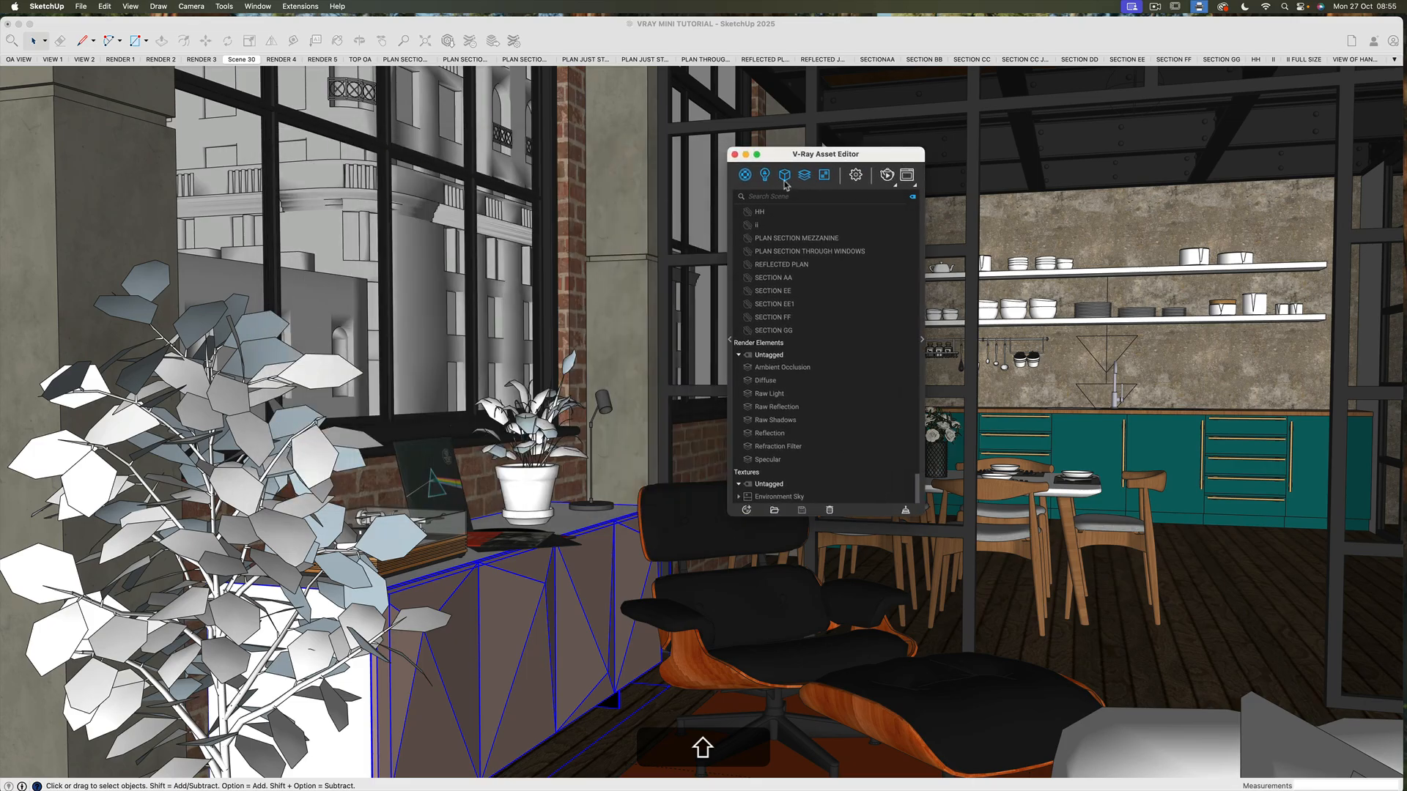
Enter the sideboard's nested groups and select a face of its middle door
click(517, 591)
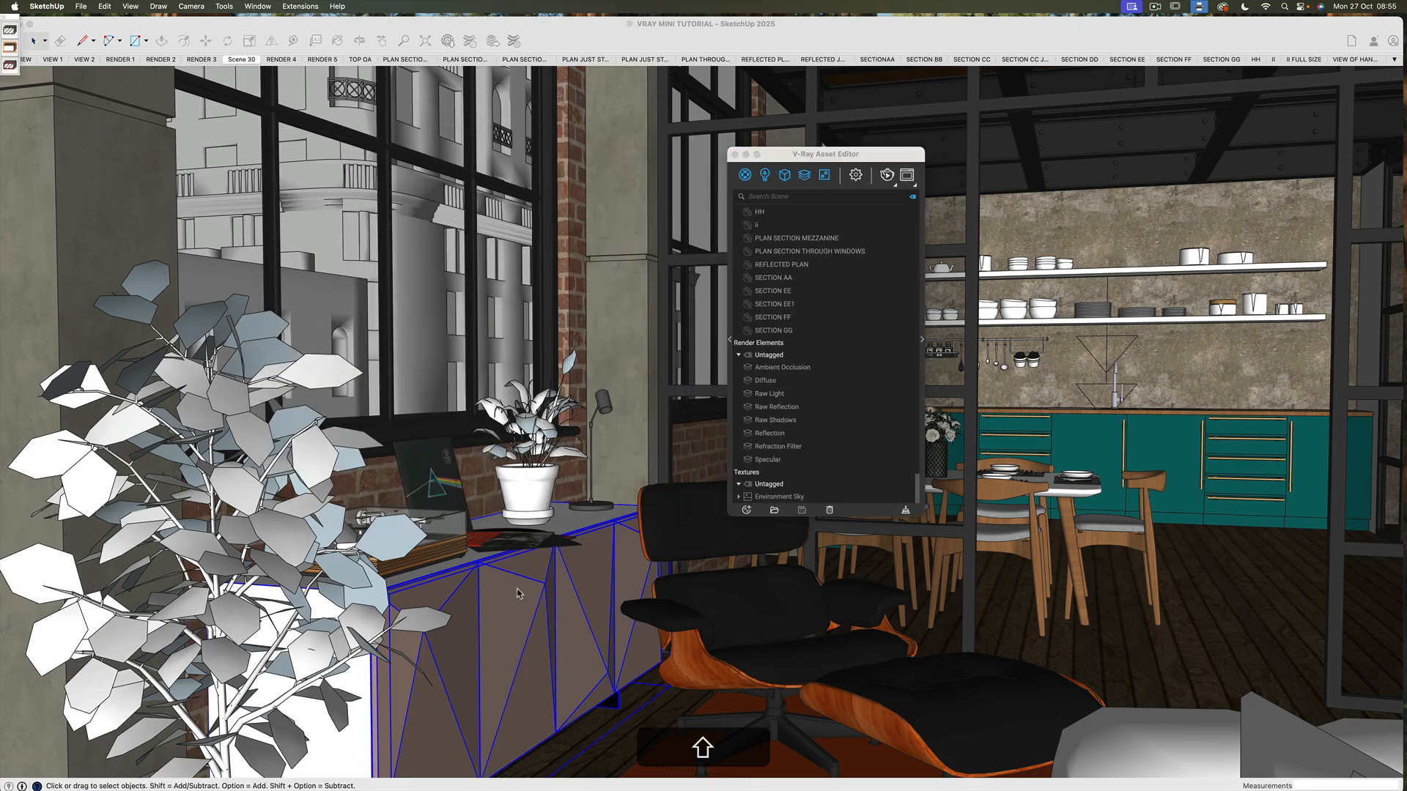
double_click(518, 592)
click(511, 598)
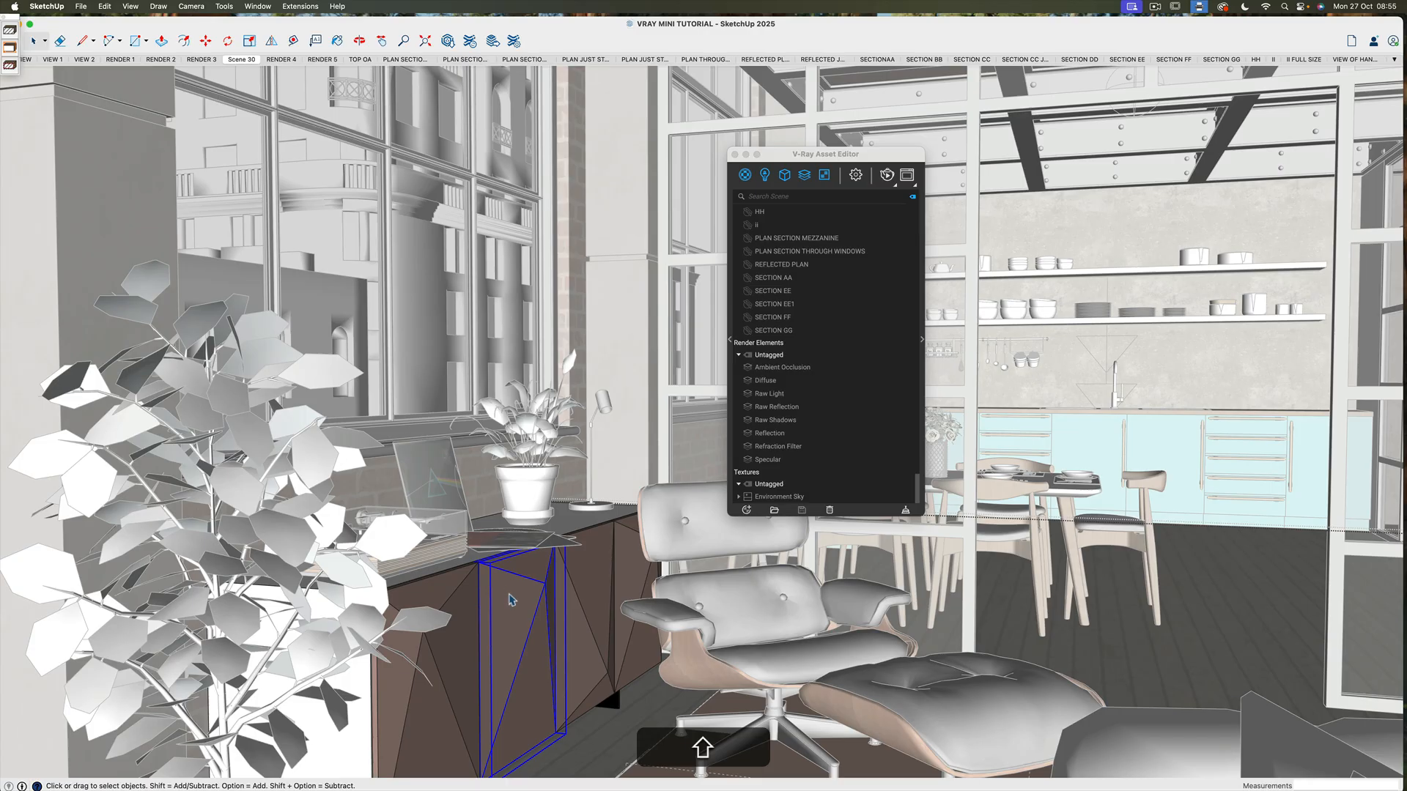
double_click(511, 600)
click(511, 598)
Sample the sideboard door's material with the Paint Bucket and show its V-Ray material settings
key(shift+b)
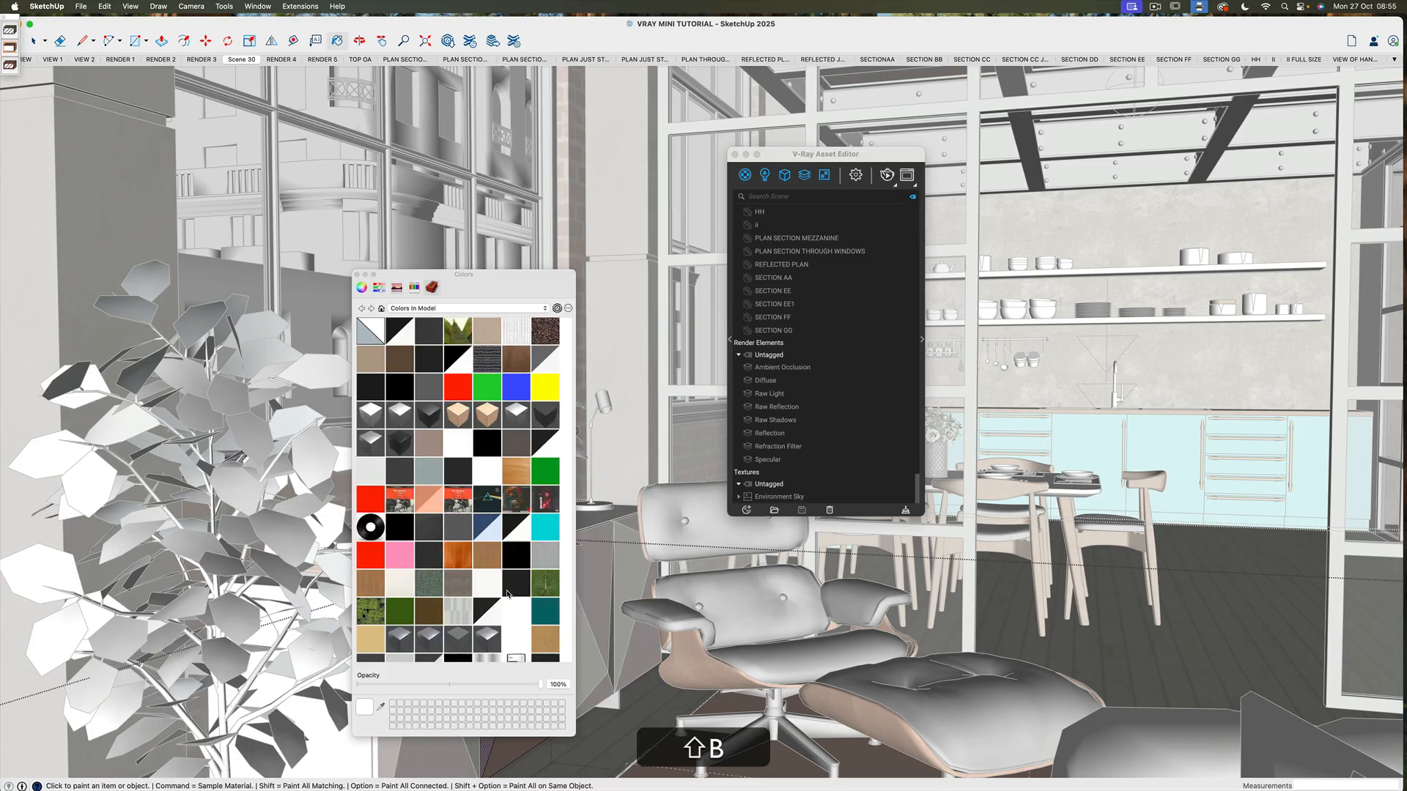
drag(493, 277, 189, 235)
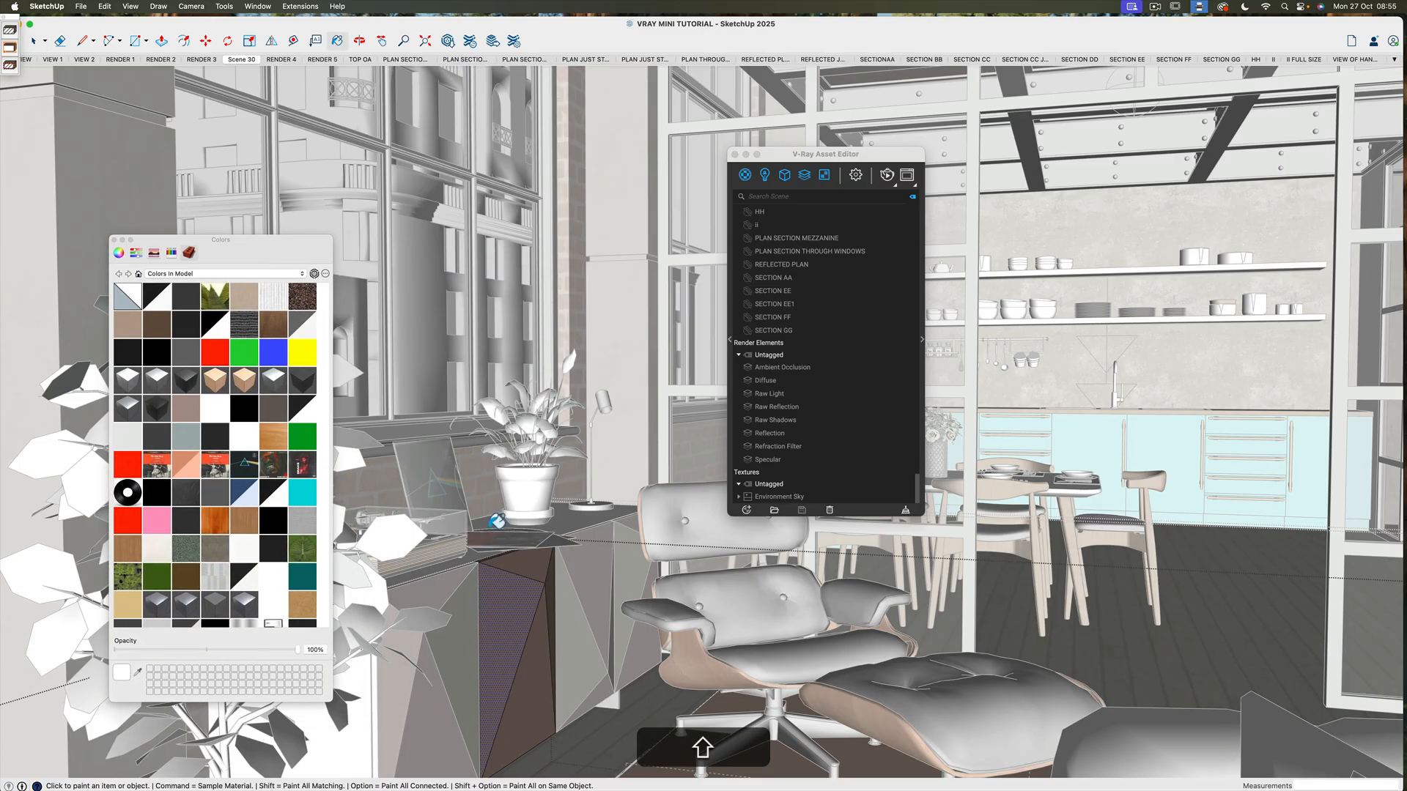
super+click(501, 608)
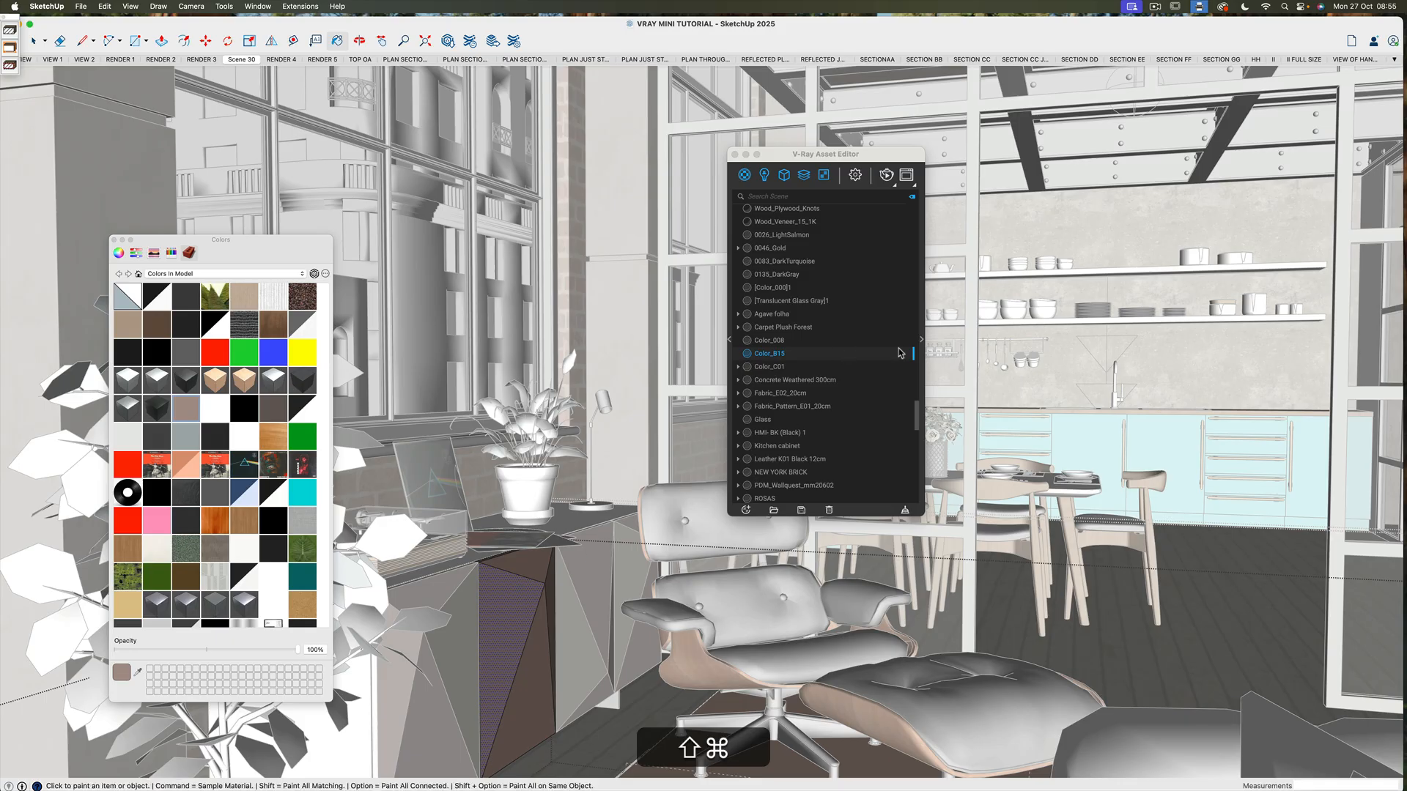
click(922, 340)
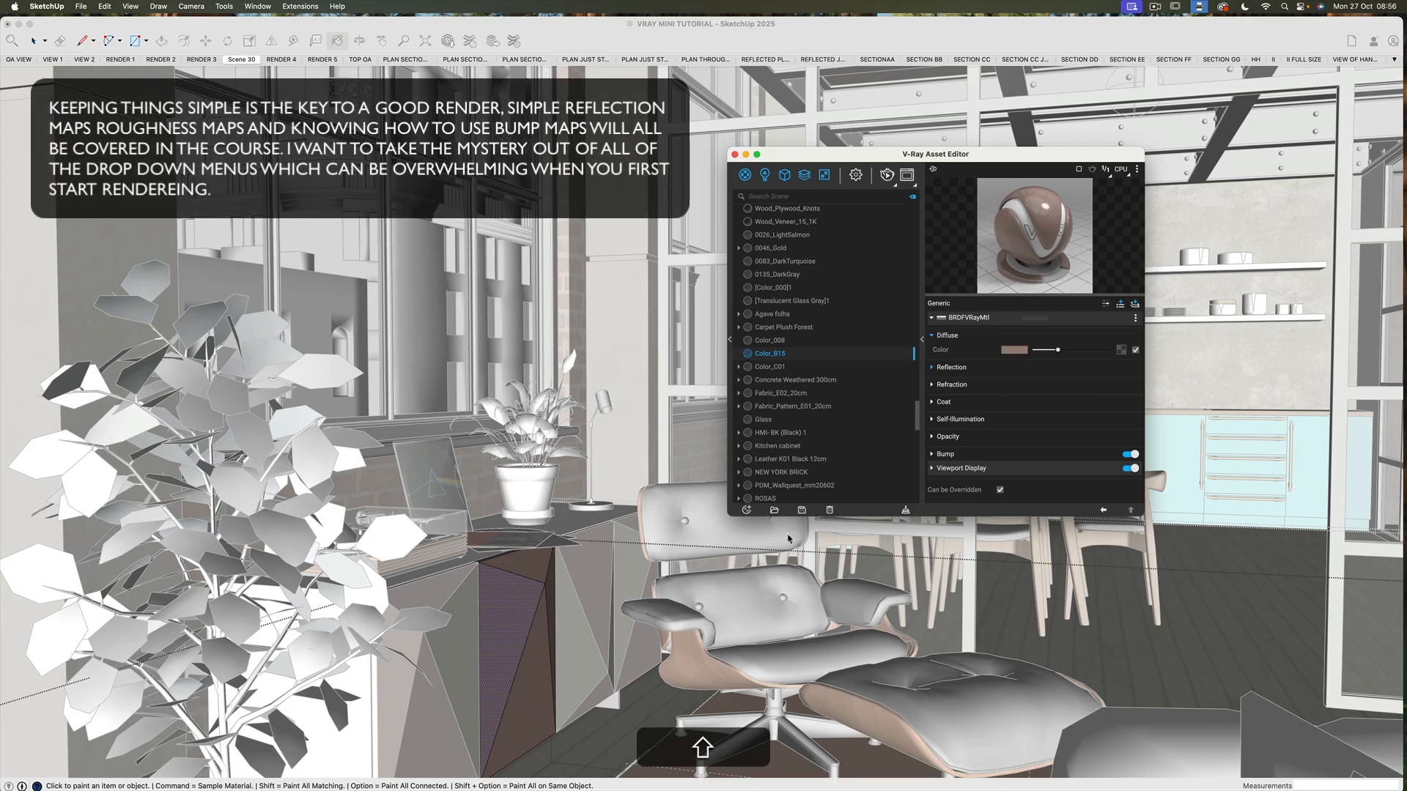
Leave the sideboard's nested groups and place the V-Ray Asset Editor beside the V-Ray Frame Buffer
click(567, 388)
key(space)
key(shift+Escape)
key(shift+Escape)
key(shift+Escape)
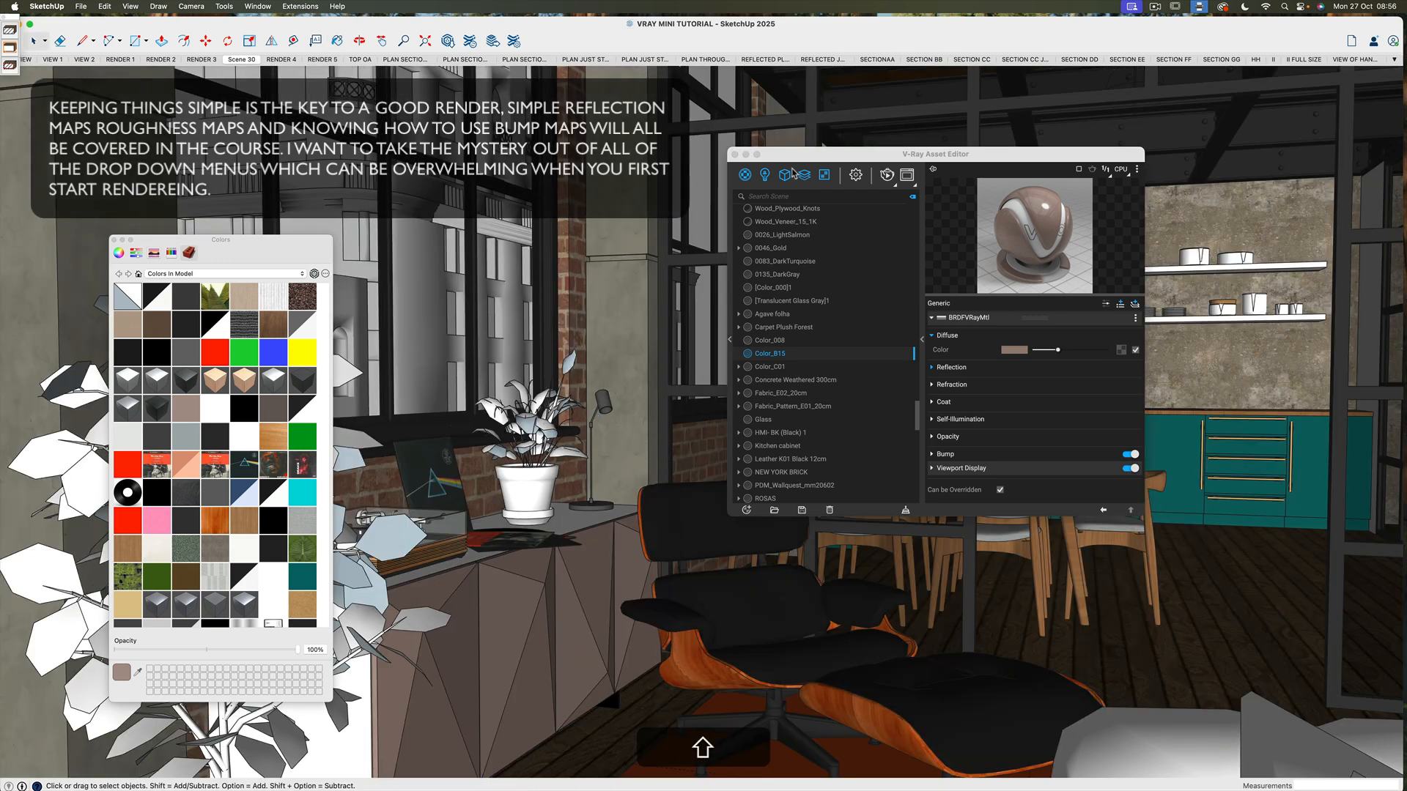
drag(803, 157, 249, 106)
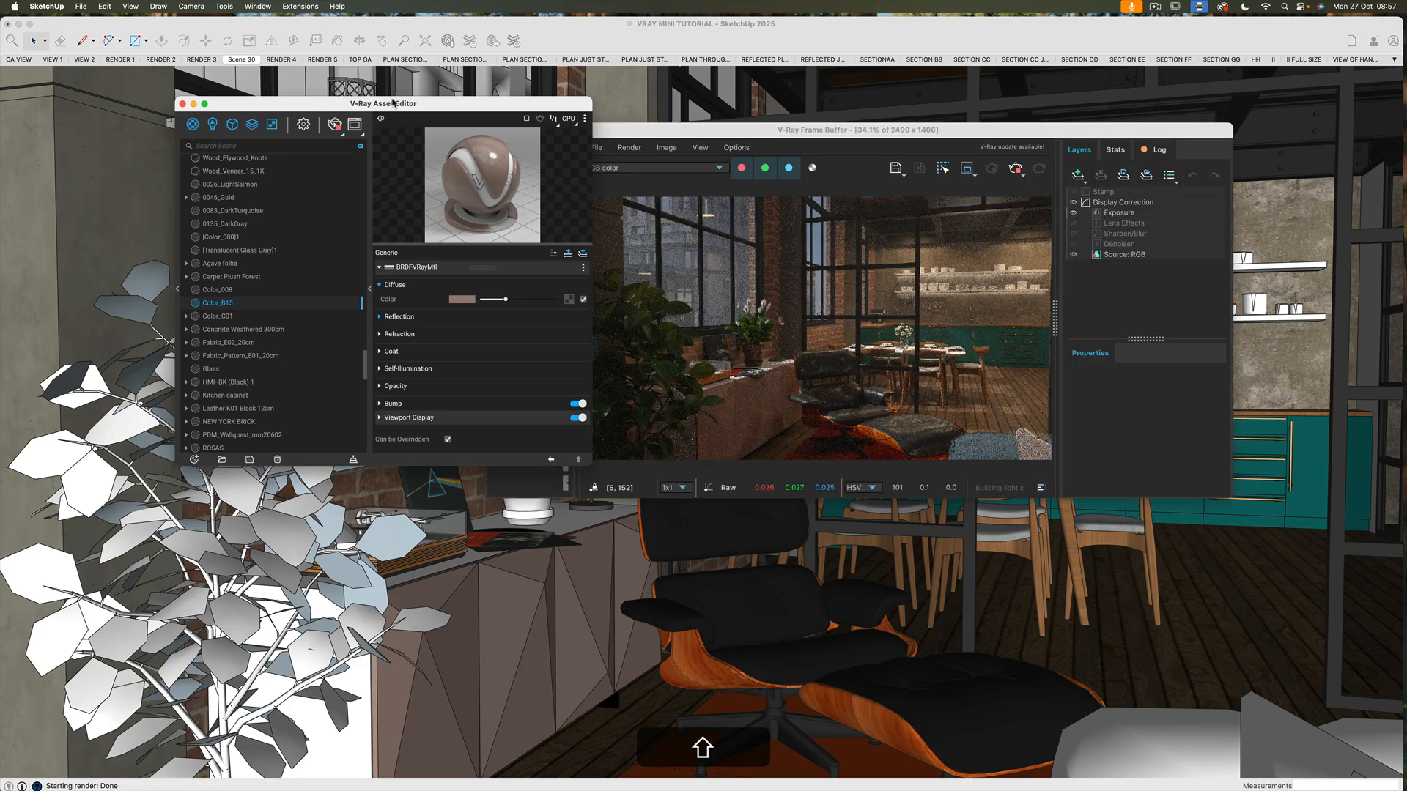
drag(394, 103, 278, 129)
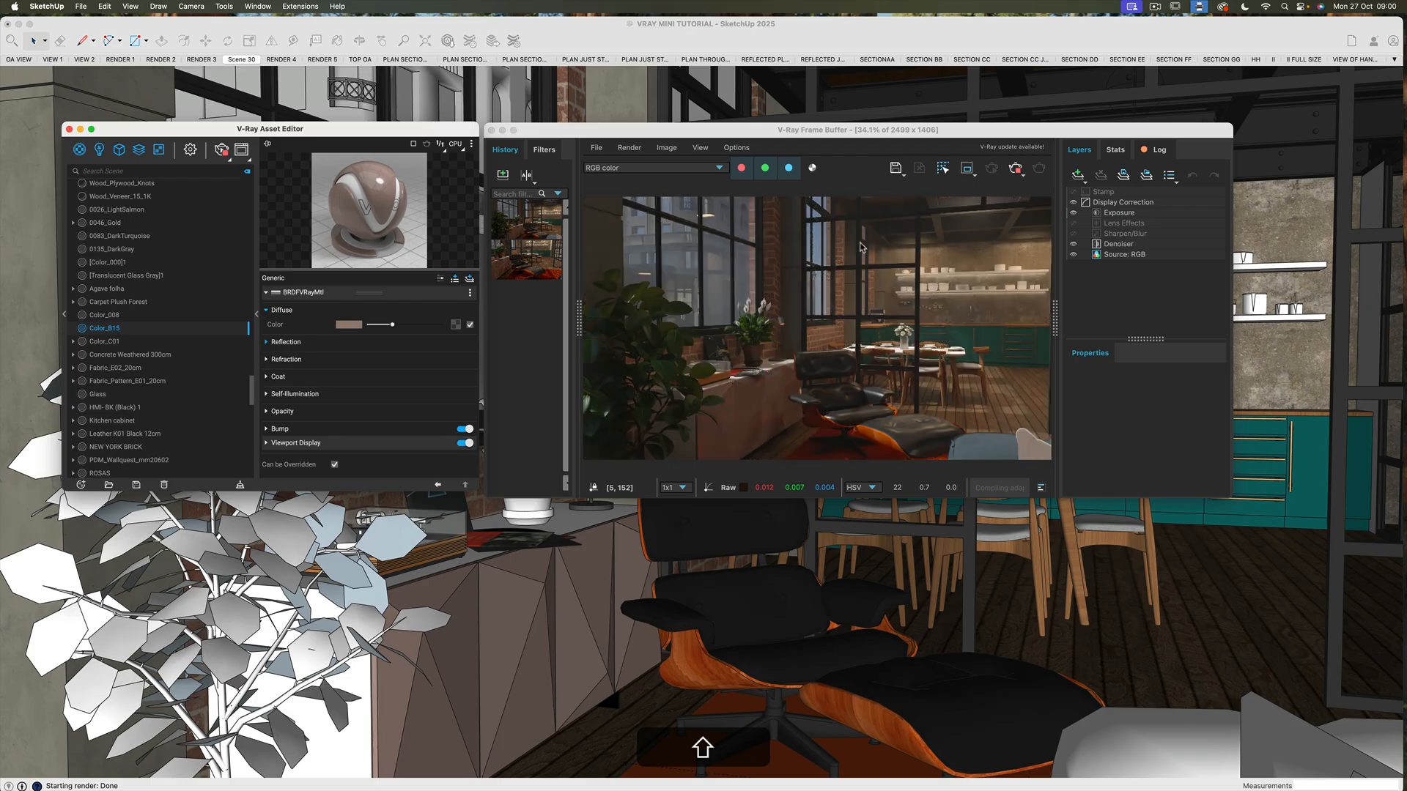
Review the render elements in the scene and those available to add, and show the Ambient Occlusion parameters
click(141, 150)
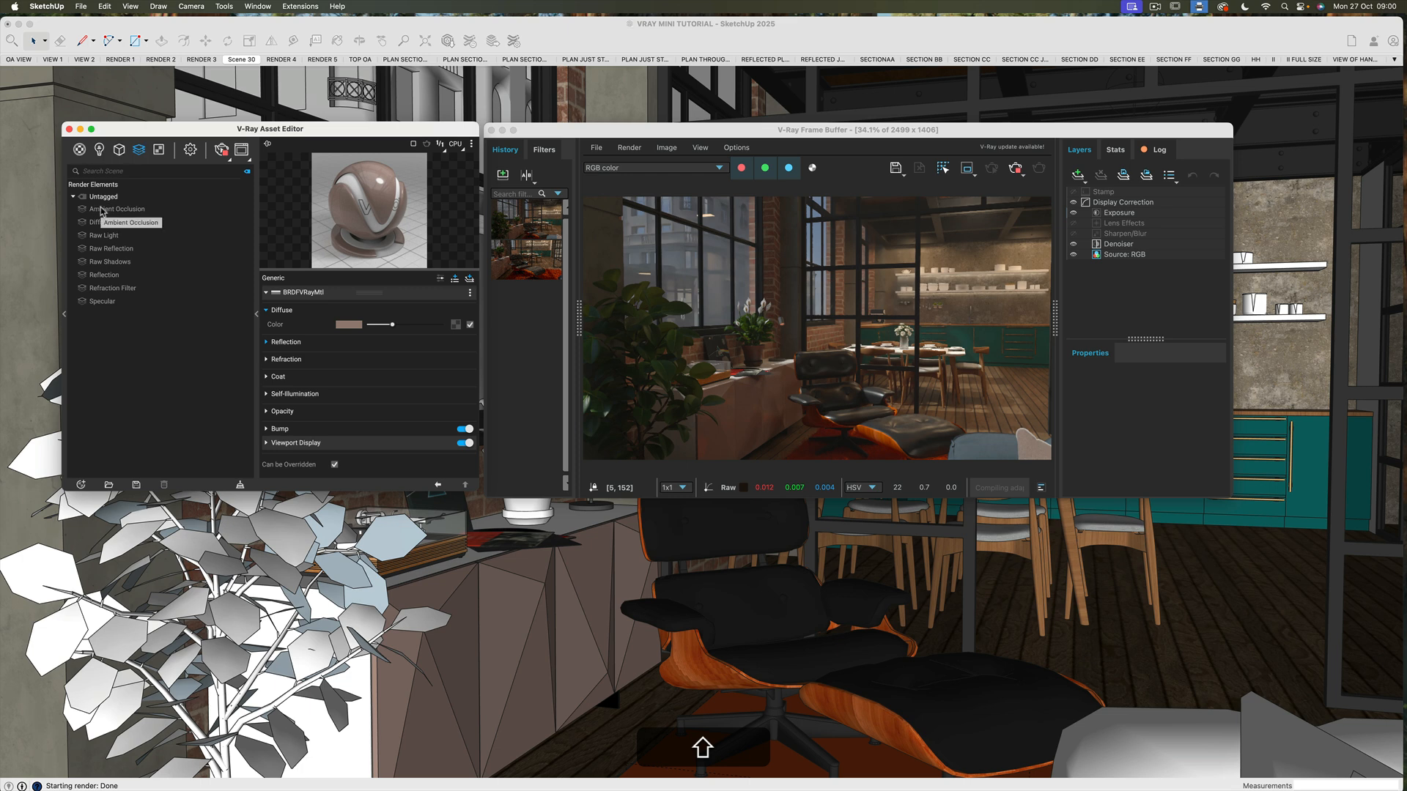
click(141, 154)
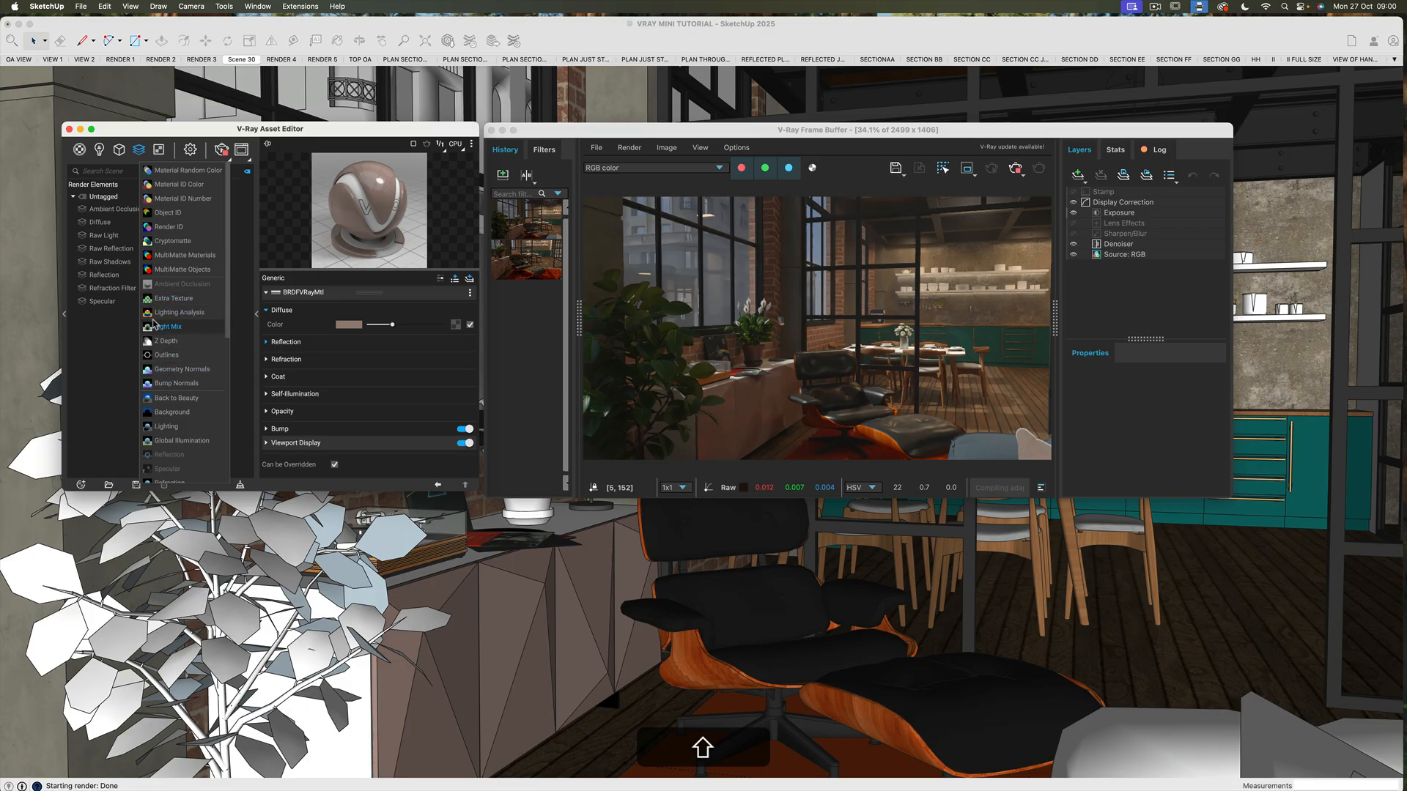
click(115, 213)
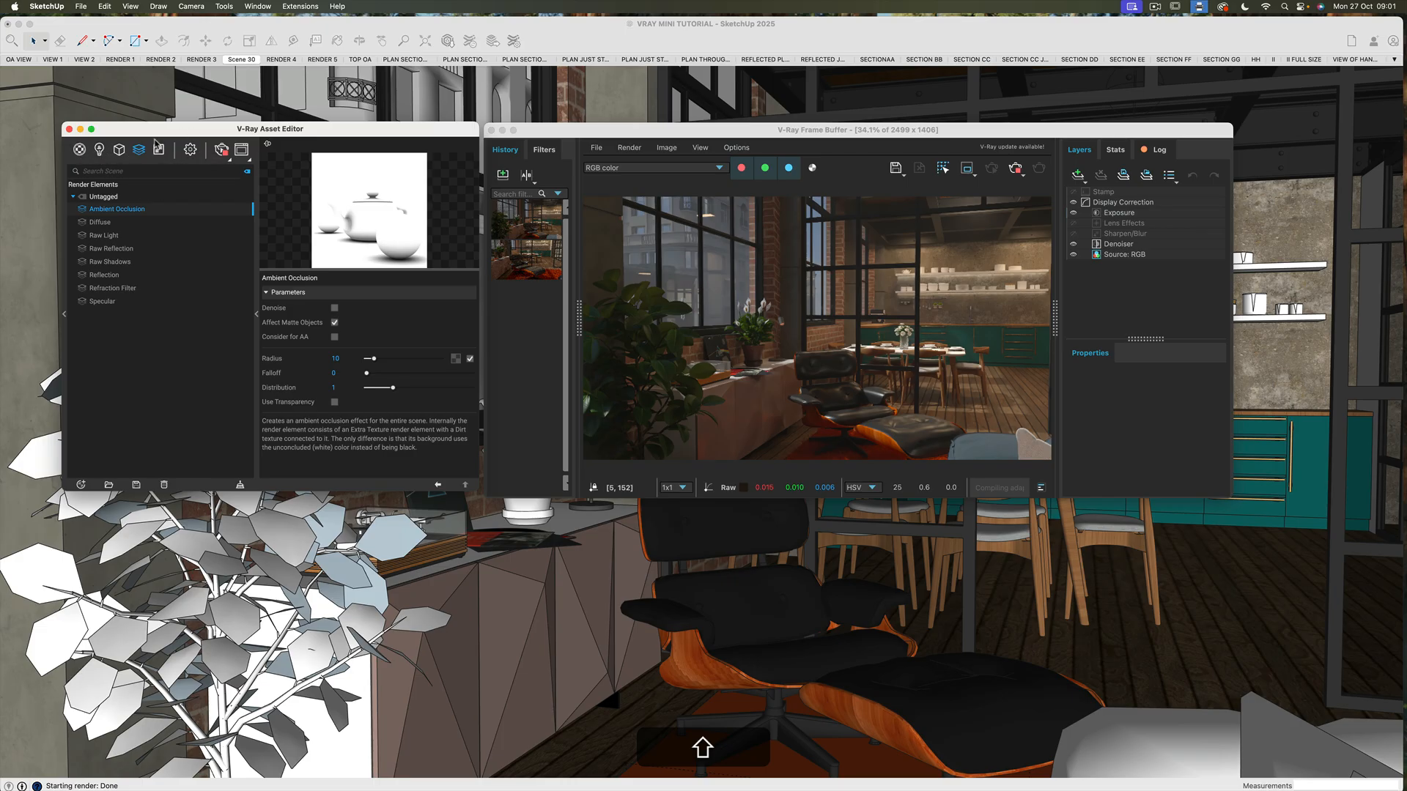
Show the Render Output settings with image size and save path, and stop the running render
click(192, 151)
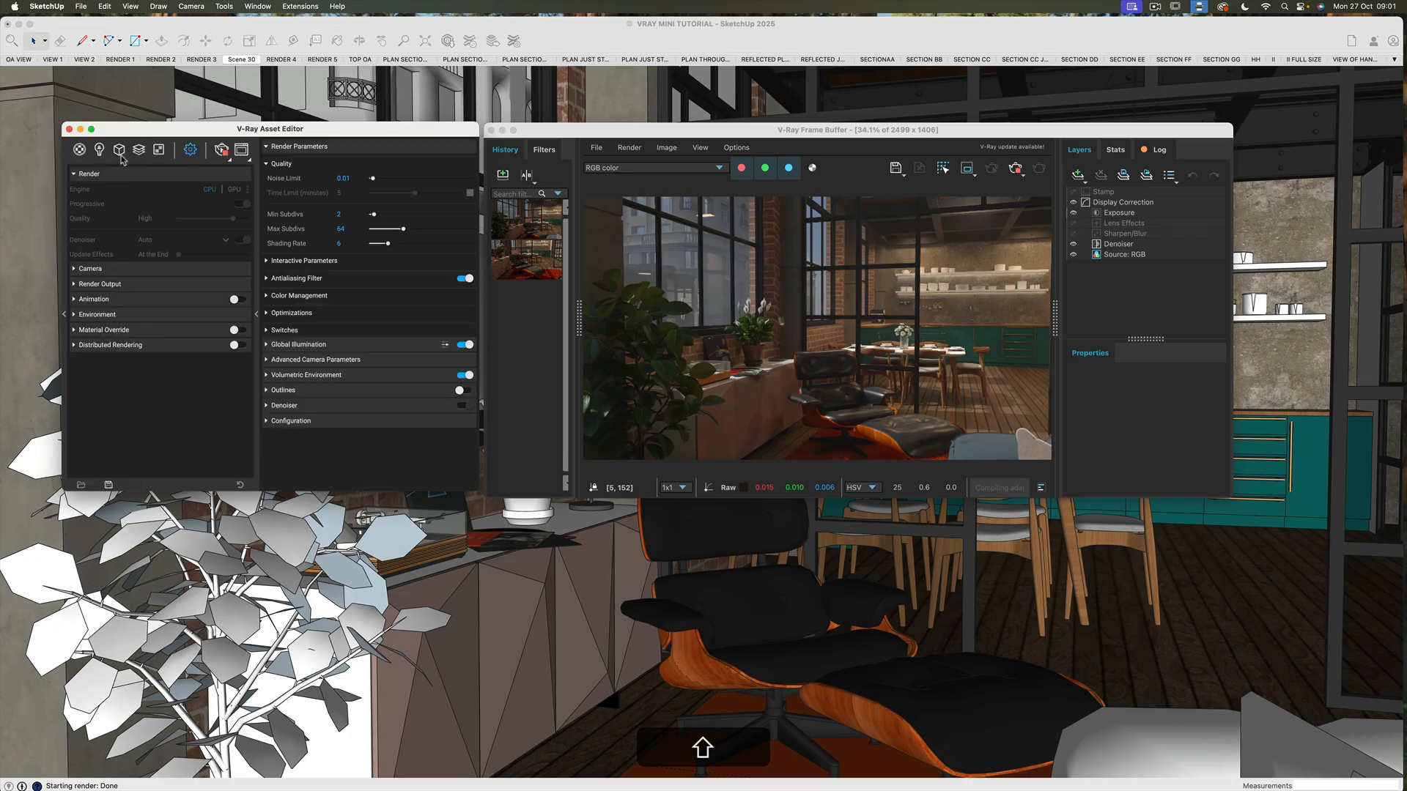
click(76, 285)
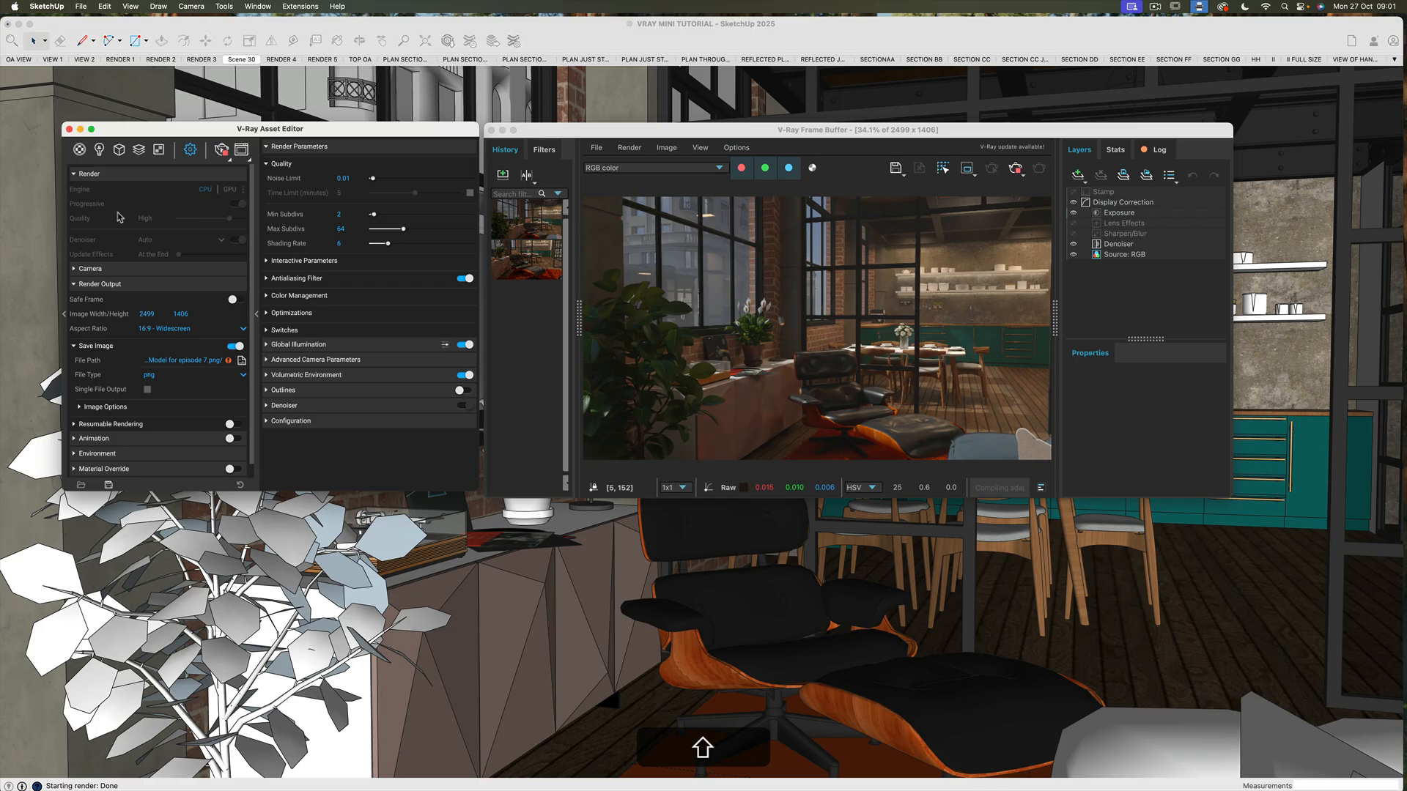
click(224, 151)
click(222, 150)
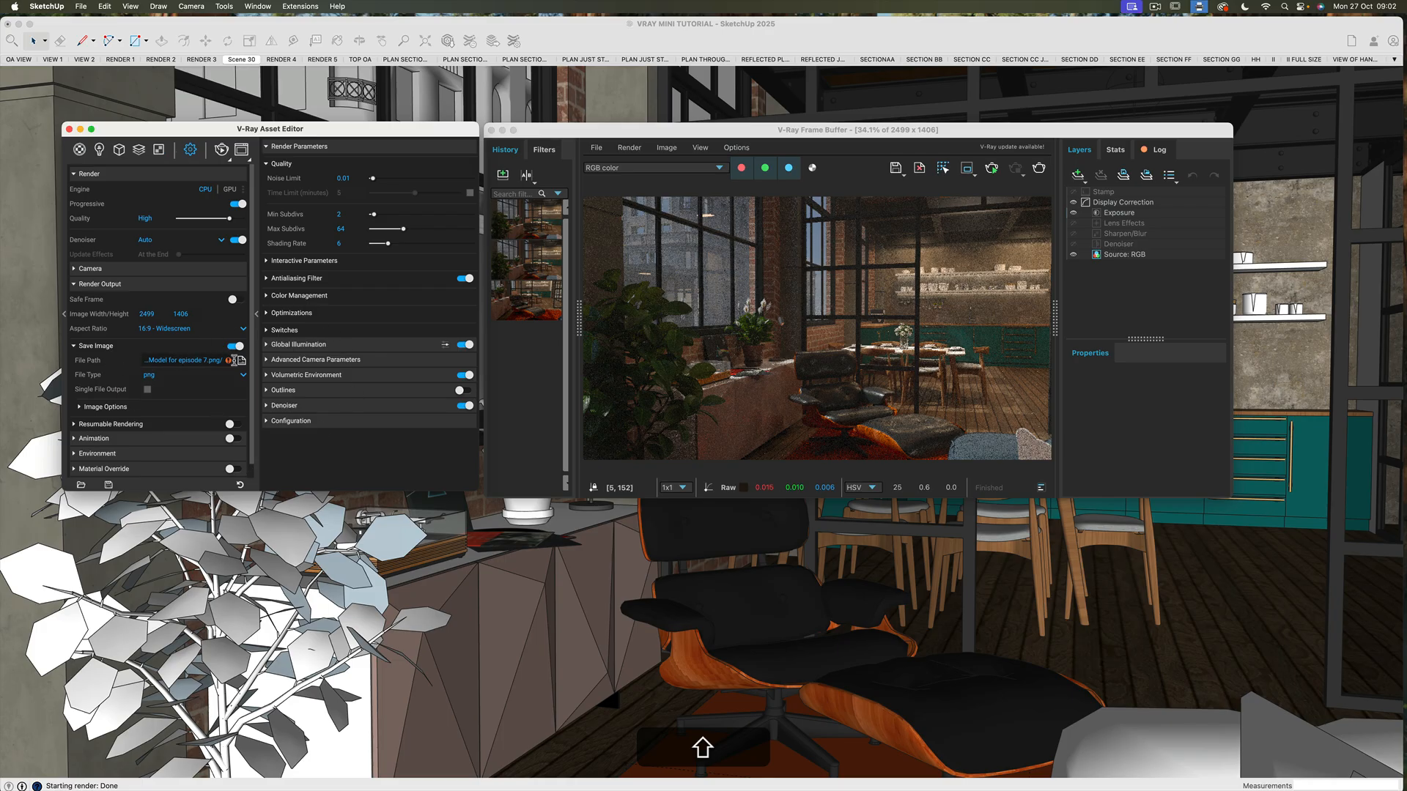
Show which render channels are available in the V-Ray Frame Buffer
mouse_move(229, 362)
click(670, 169)
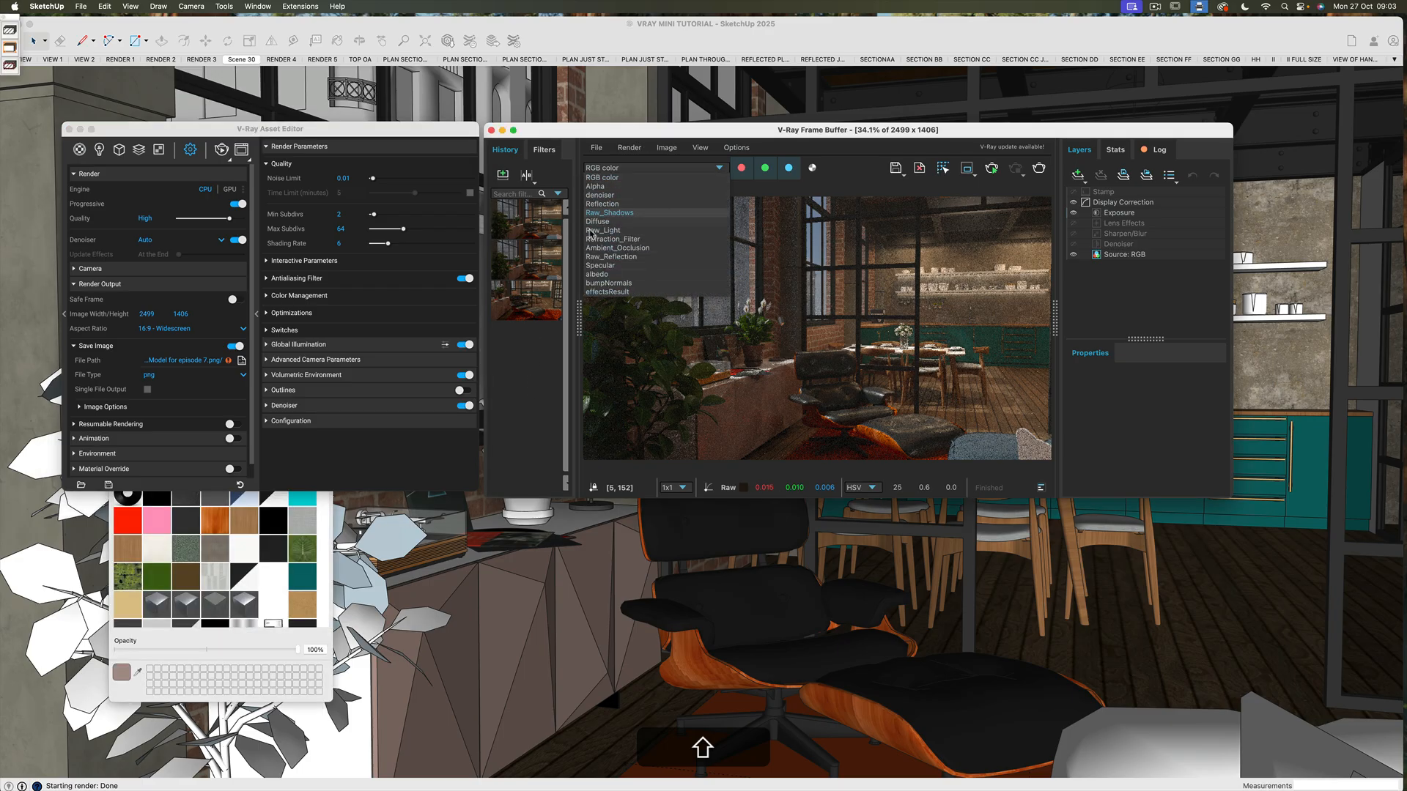
click(591, 131)
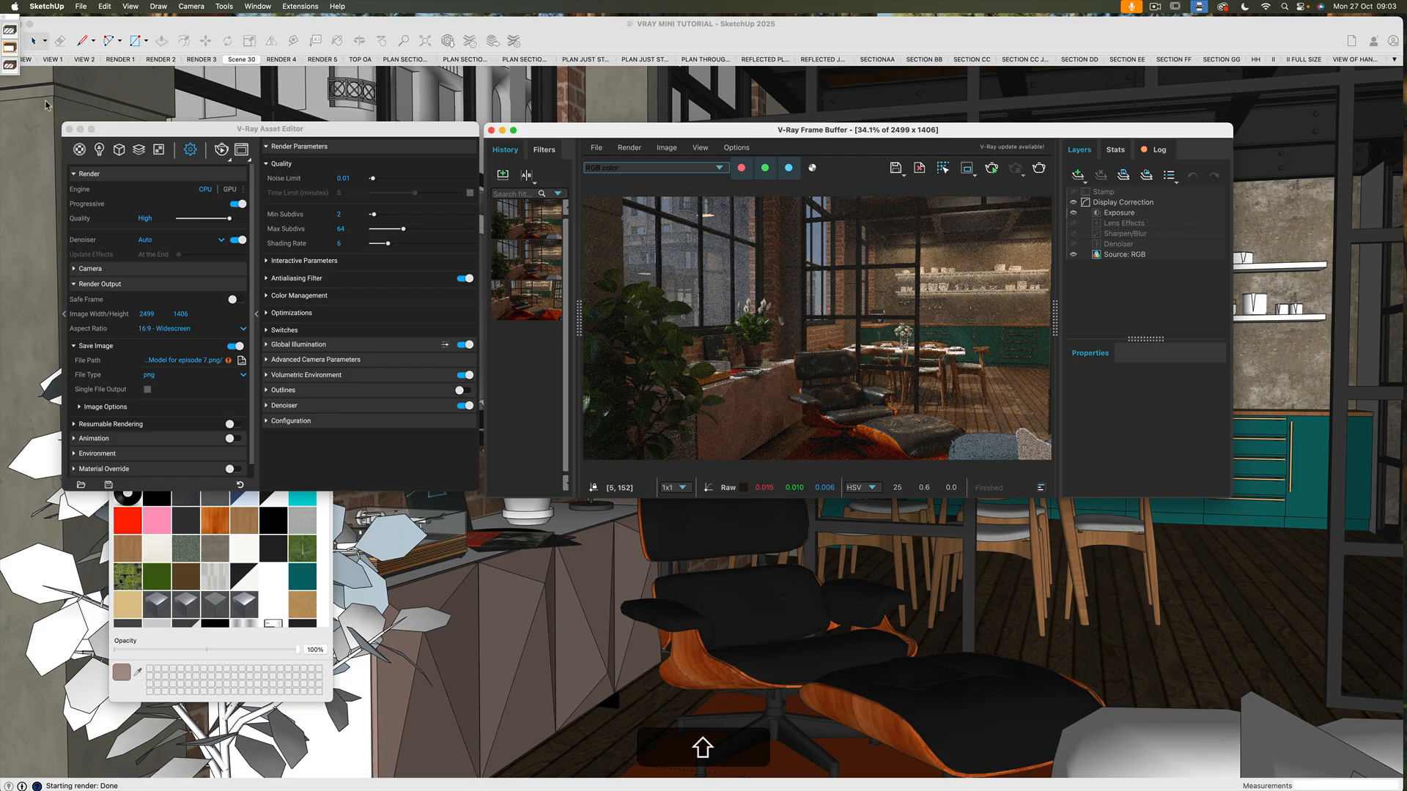
click(230, 158)
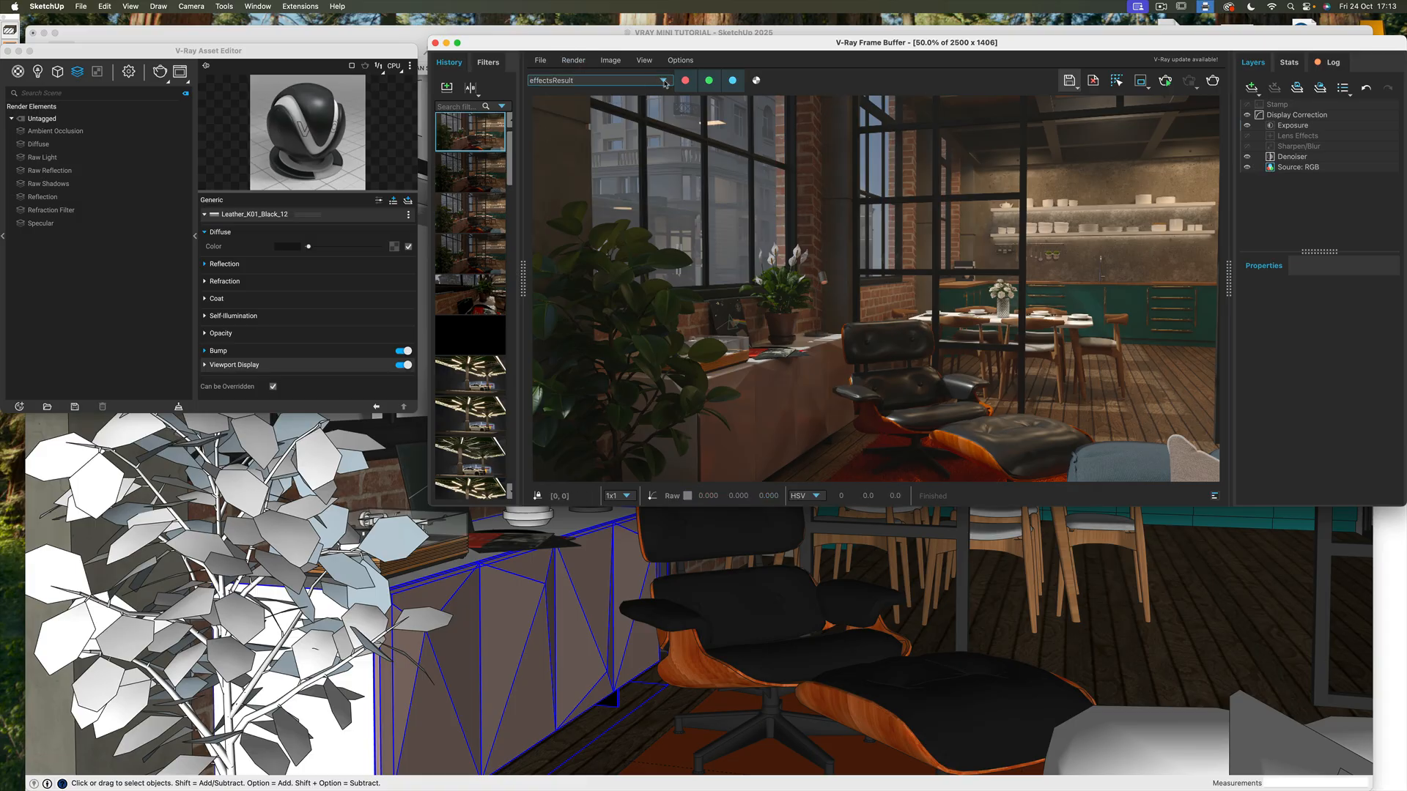
Show the render output settings and display the Refraction_Filter channel in the frame buffer
click(131, 74)
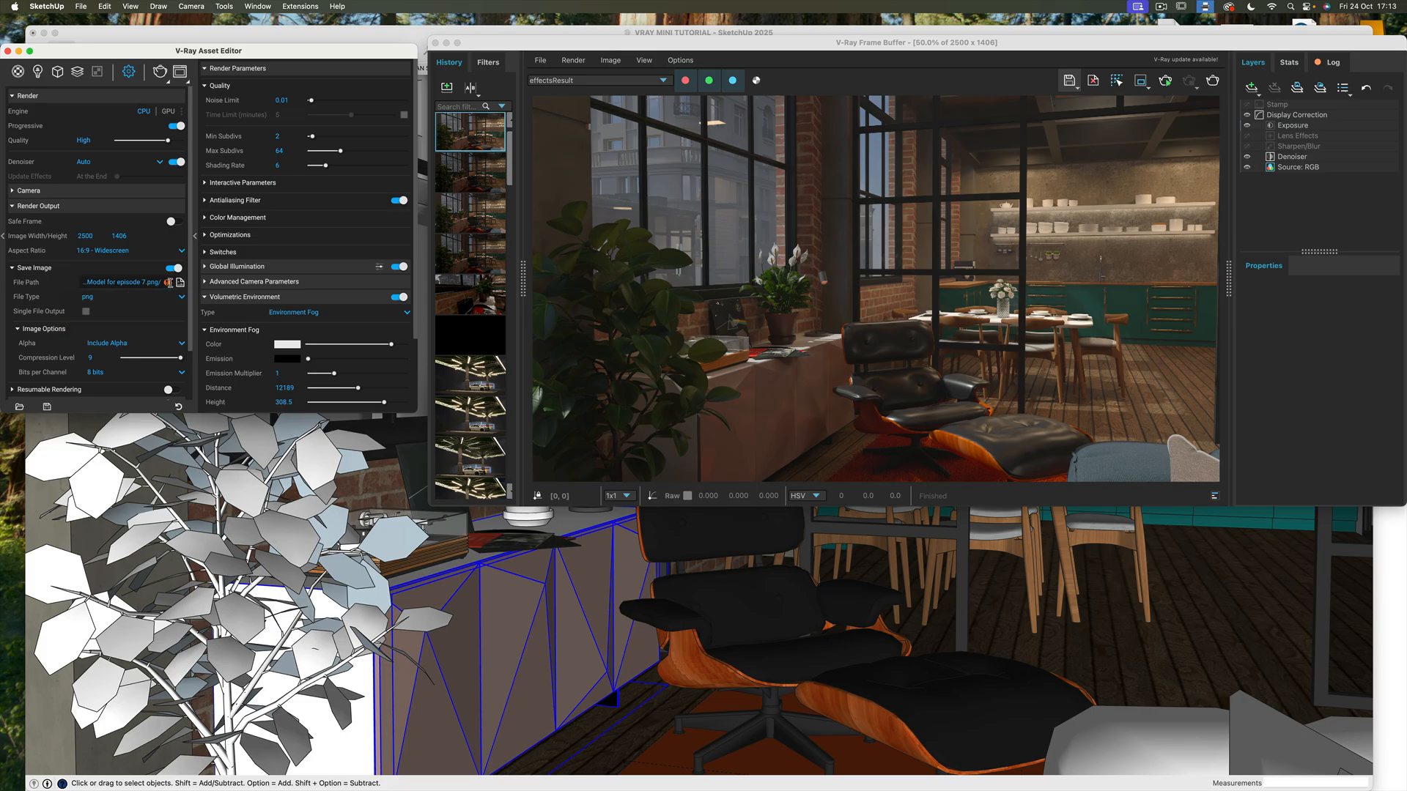
click(652, 83)
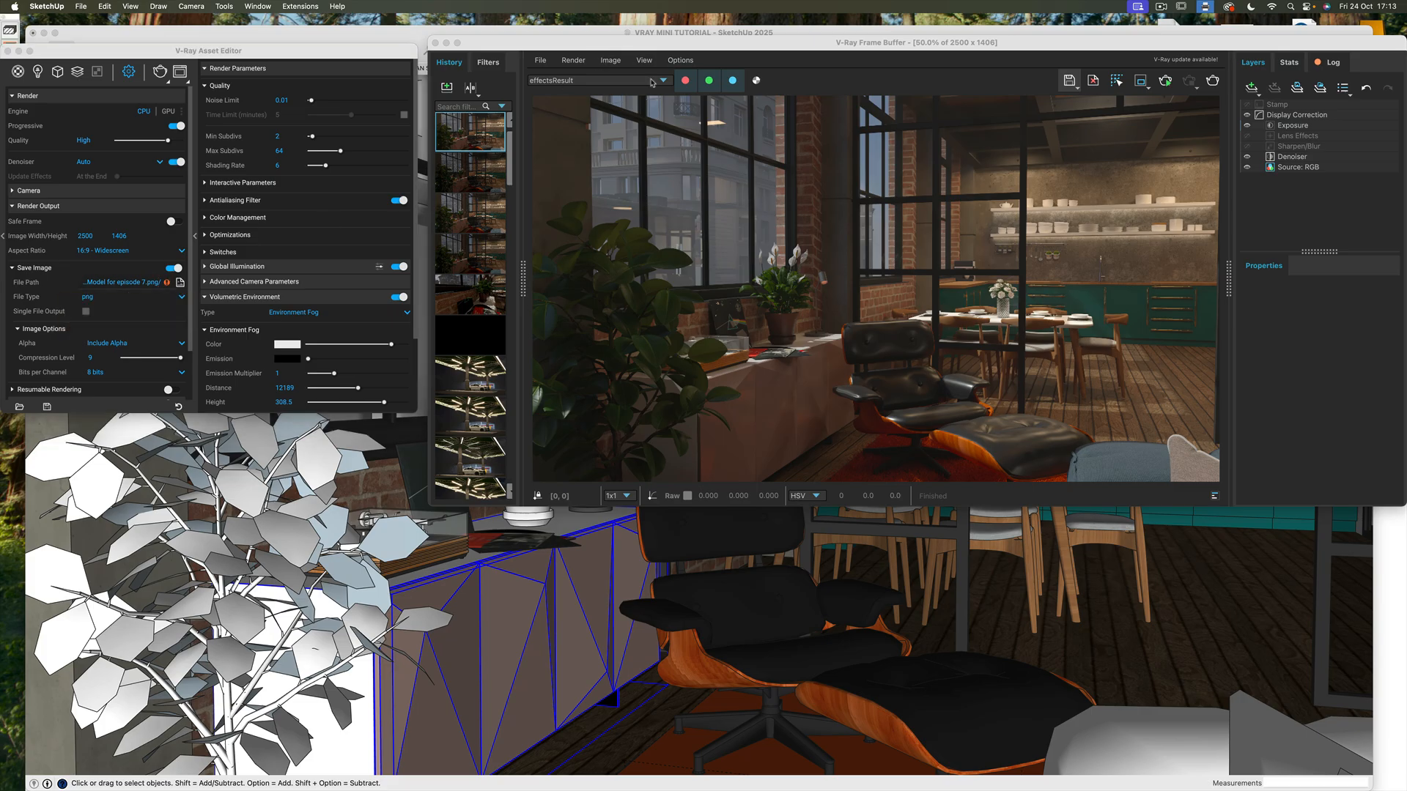
click(652, 82)
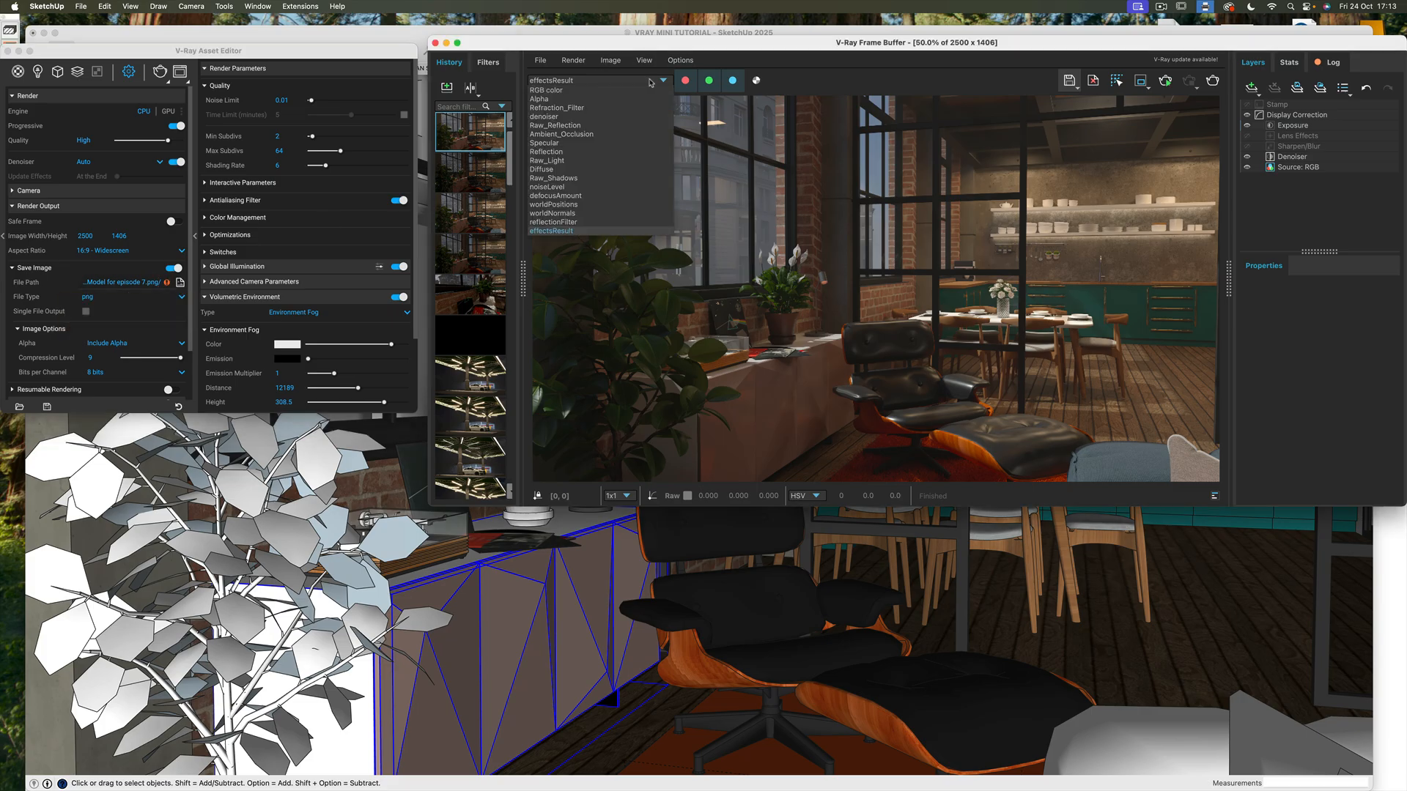
click(571, 107)
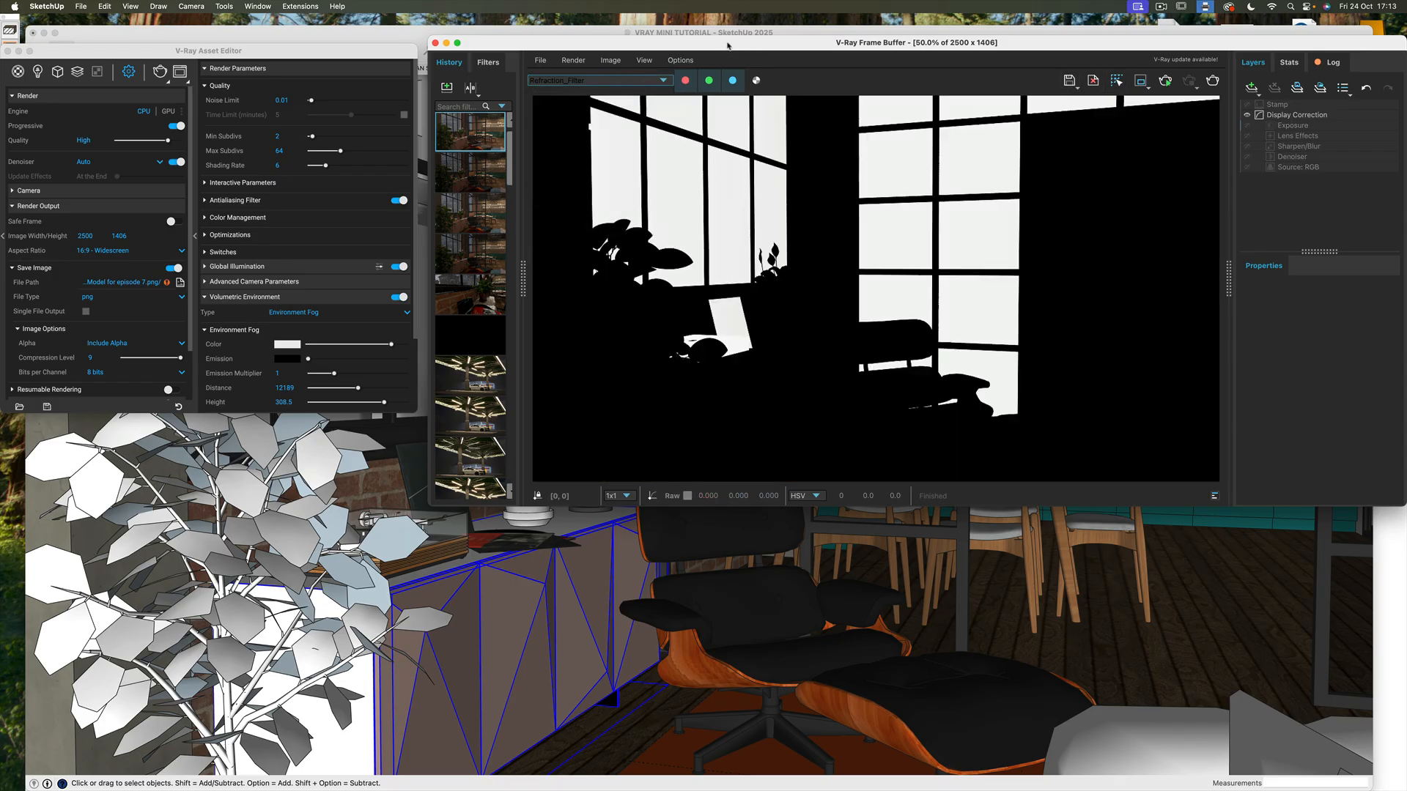
Switch to Photoshop and load the eight MINI TUTORIAL PNG renders from the Desktop into a stack as layers
mouse_move(557, 784)
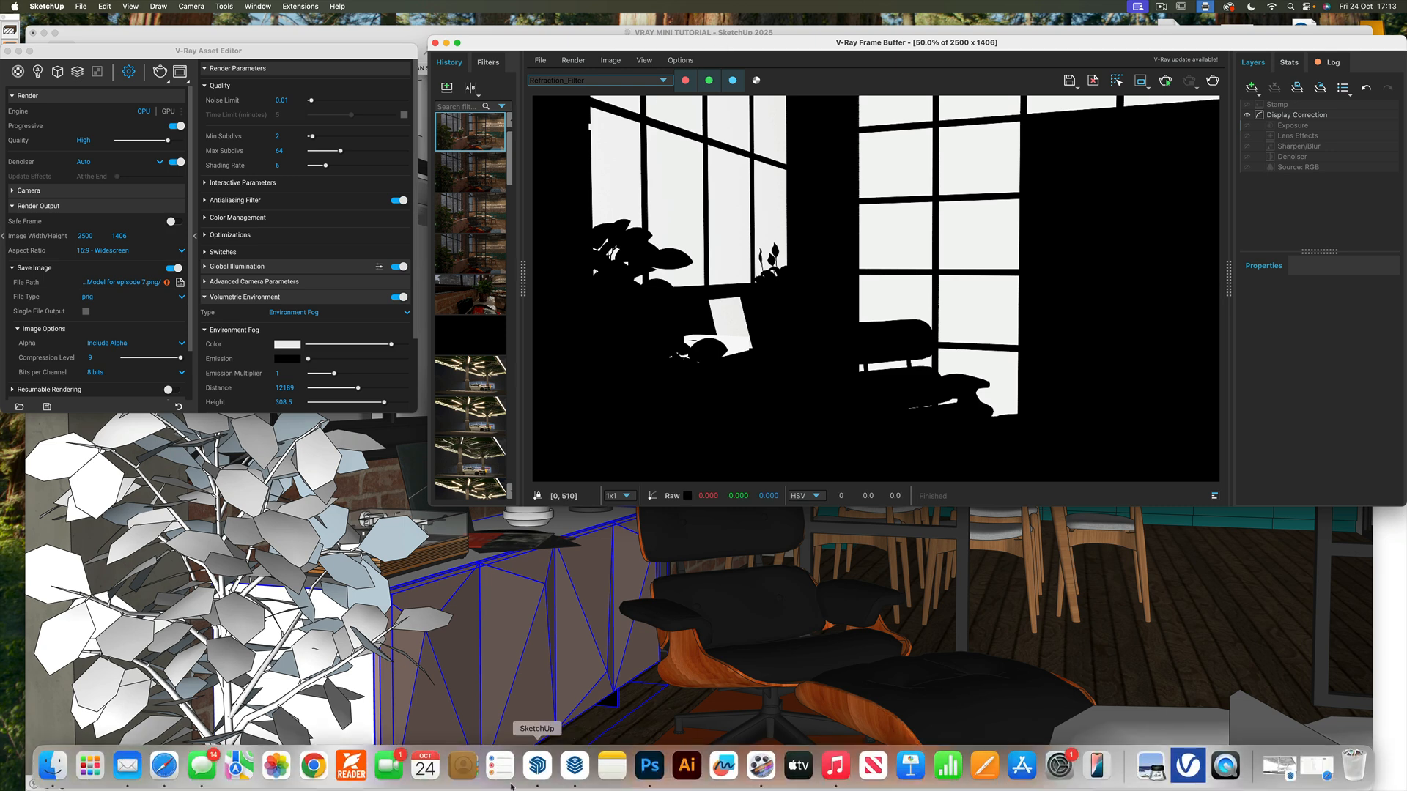
click(648, 776)
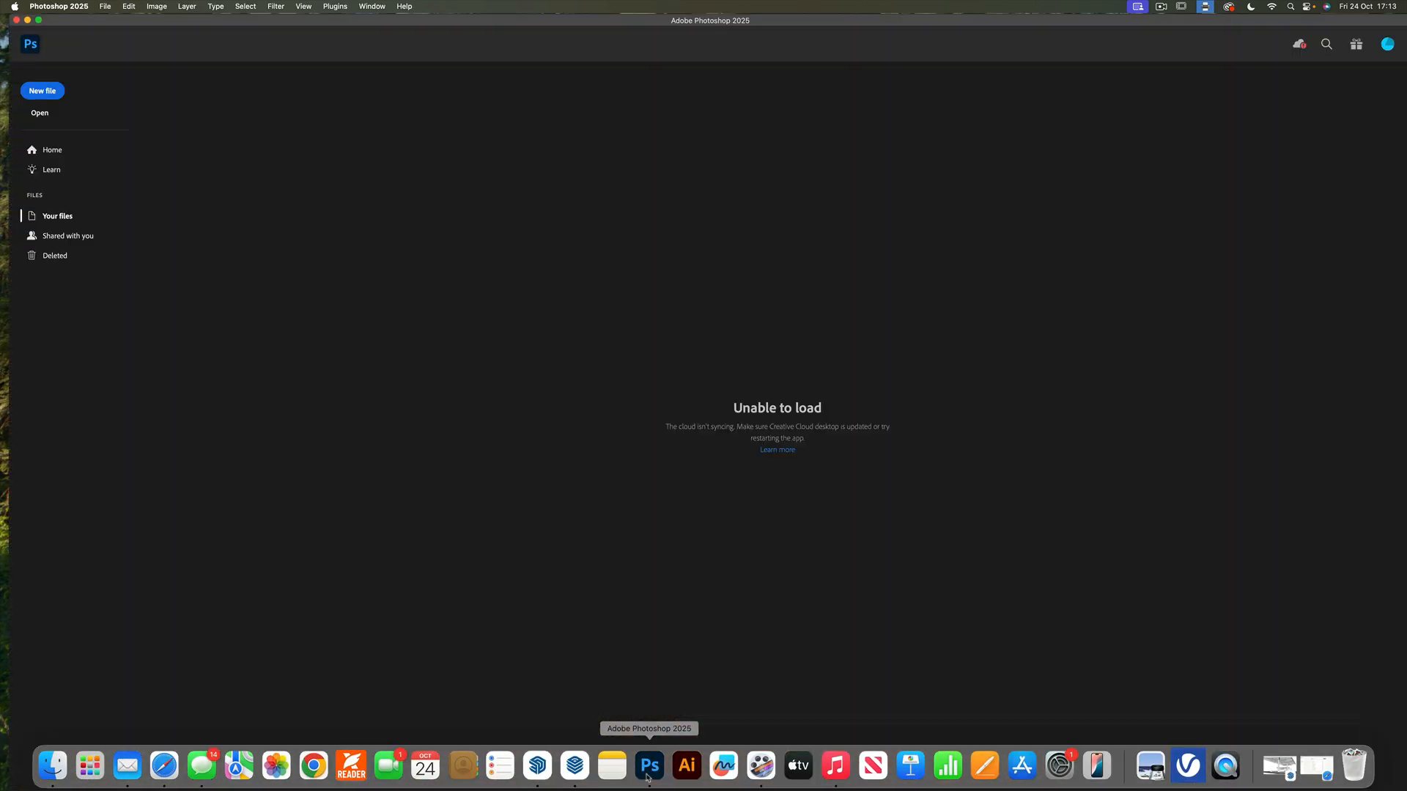
click(105, 6)
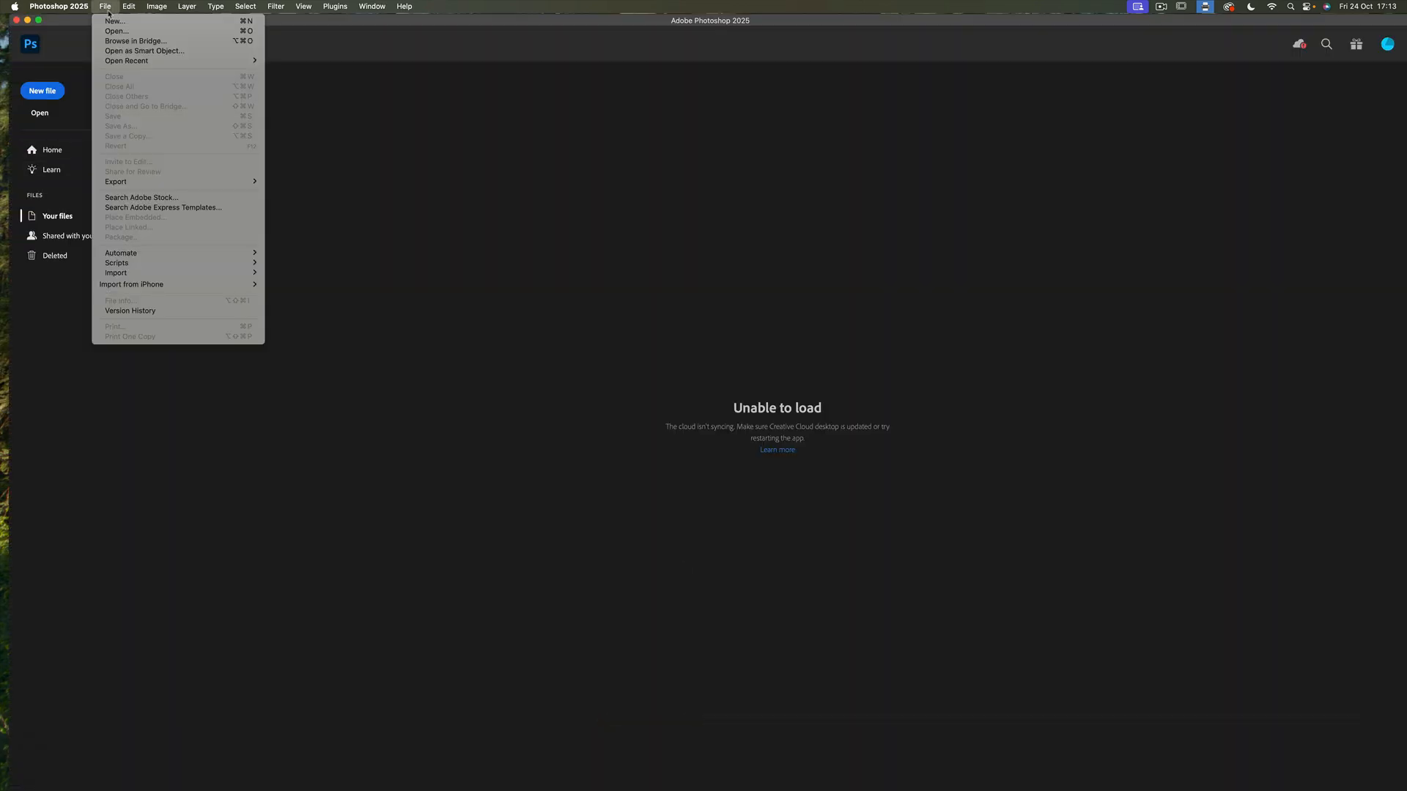
mouse_move(155, 275)
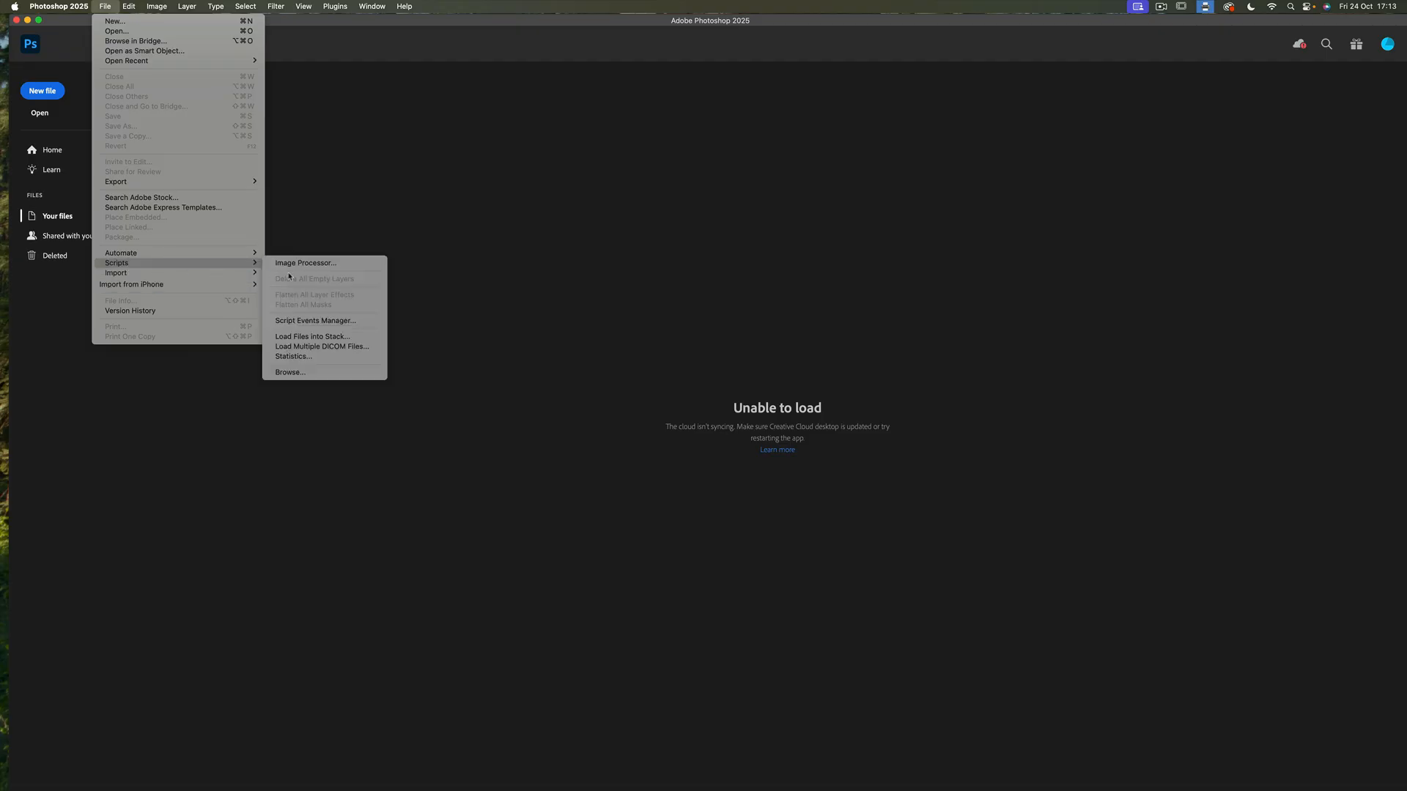
click(347, 336)
click(749, 379)
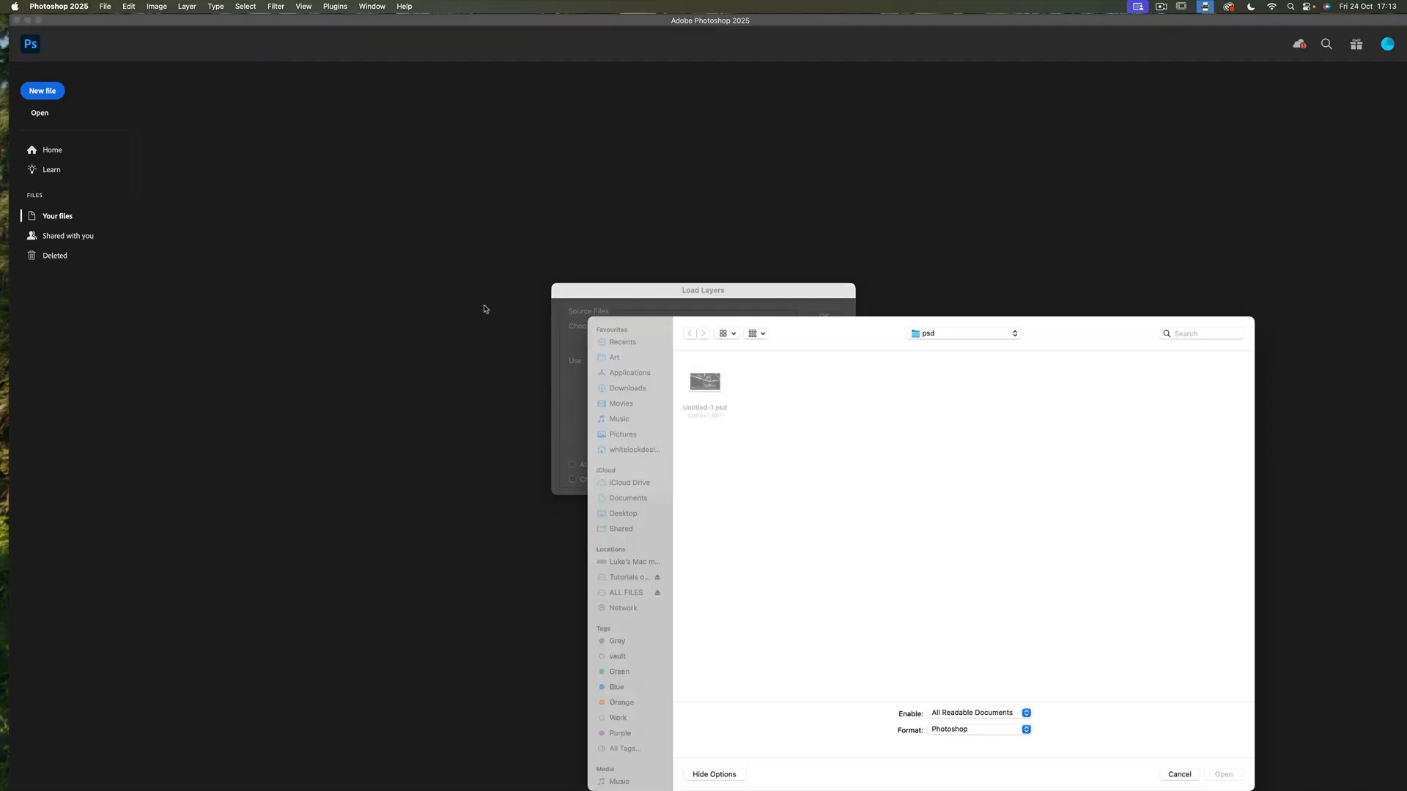
click(623, 514)
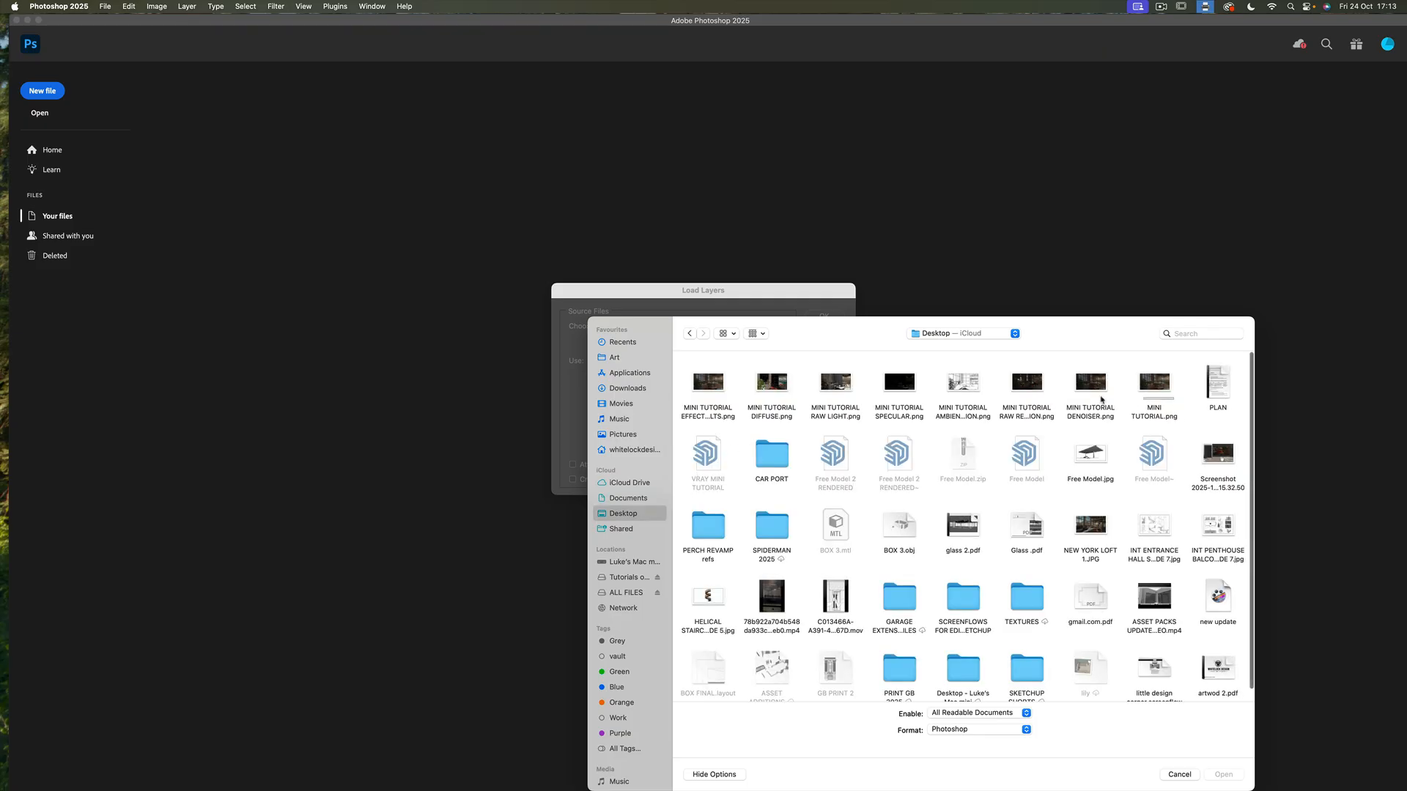
drag(1172, 403, 703, 386)
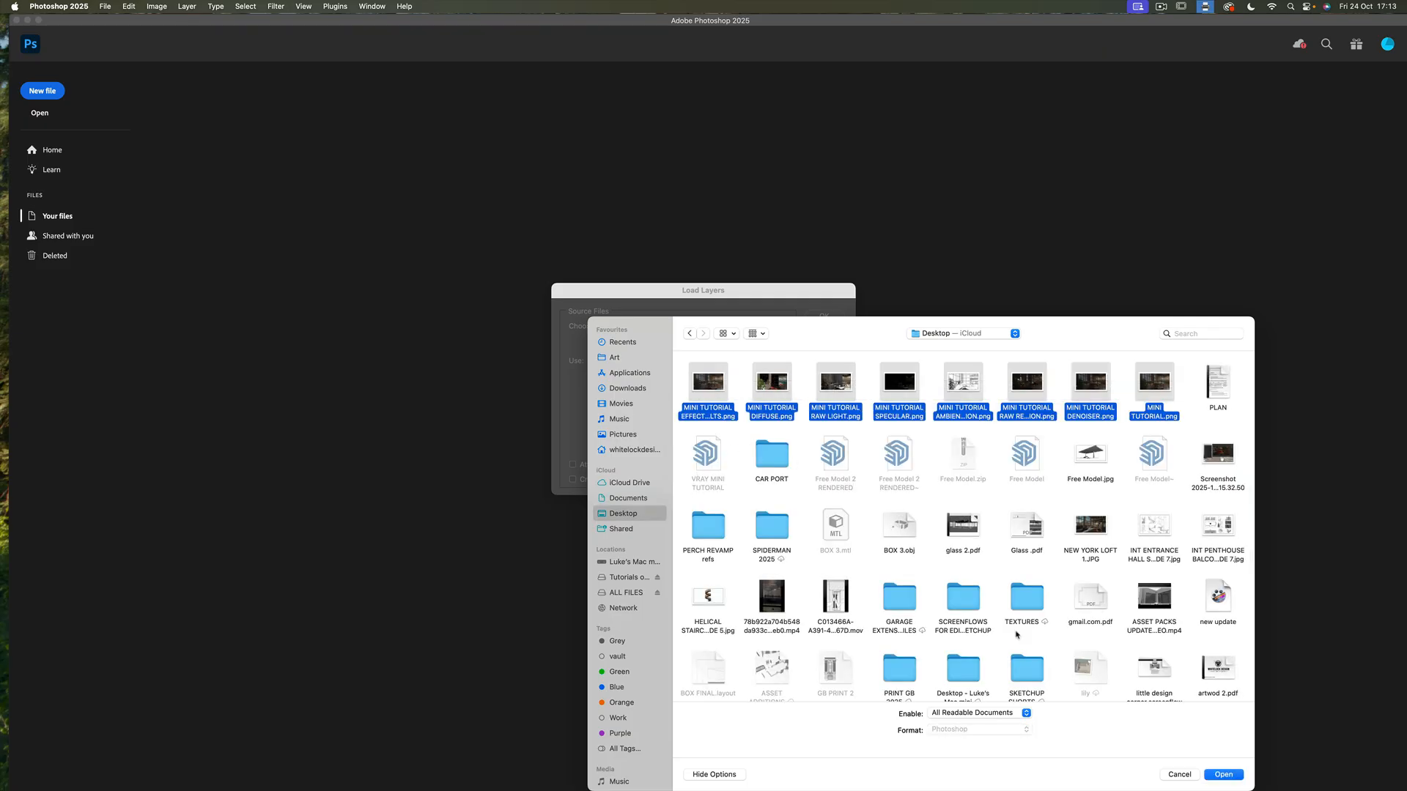
click(1223, 775)
click(824, 315)
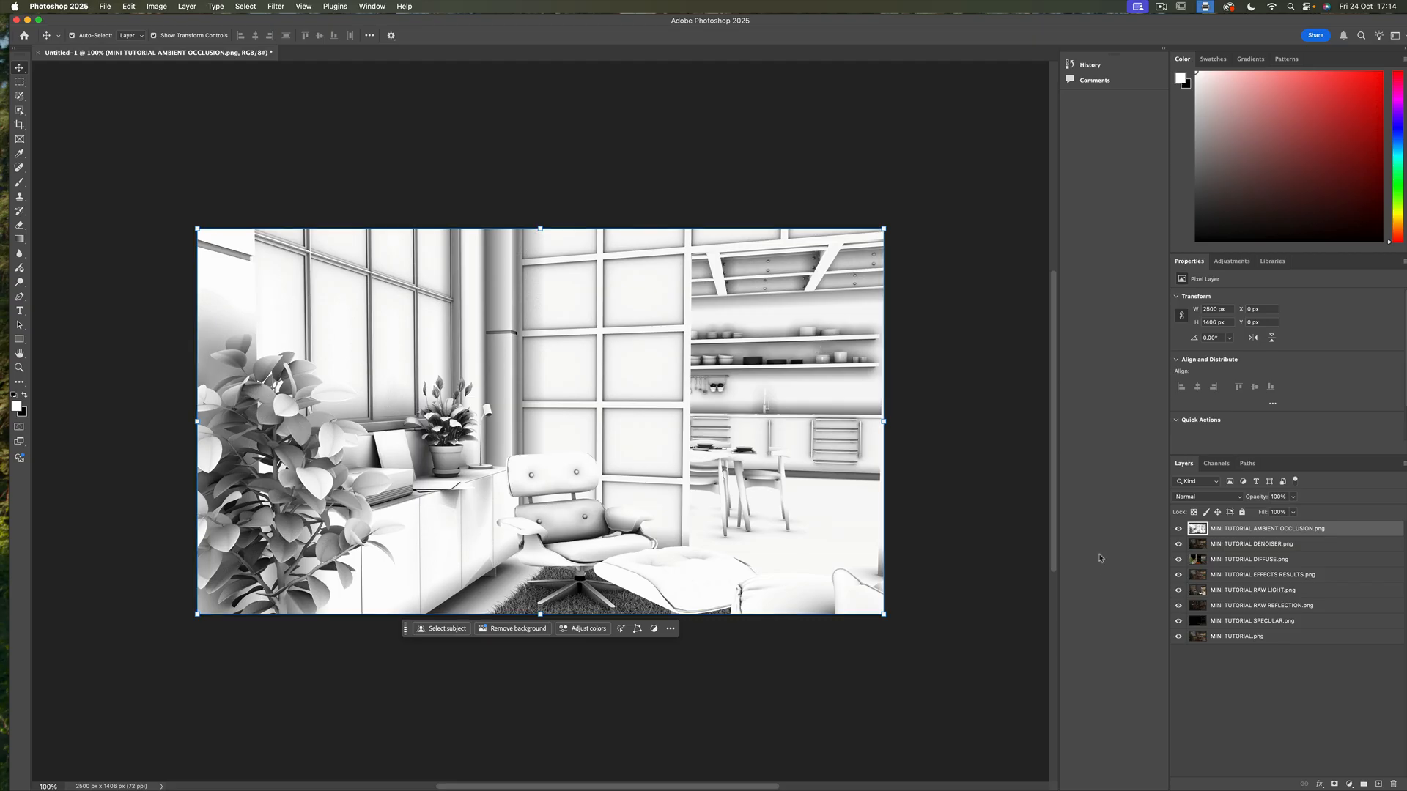
Hide every layer above the base MINI TUTORIAL.png render, from AMBIENT OCCLUSION down to SPECULAR
click(1179, 529)
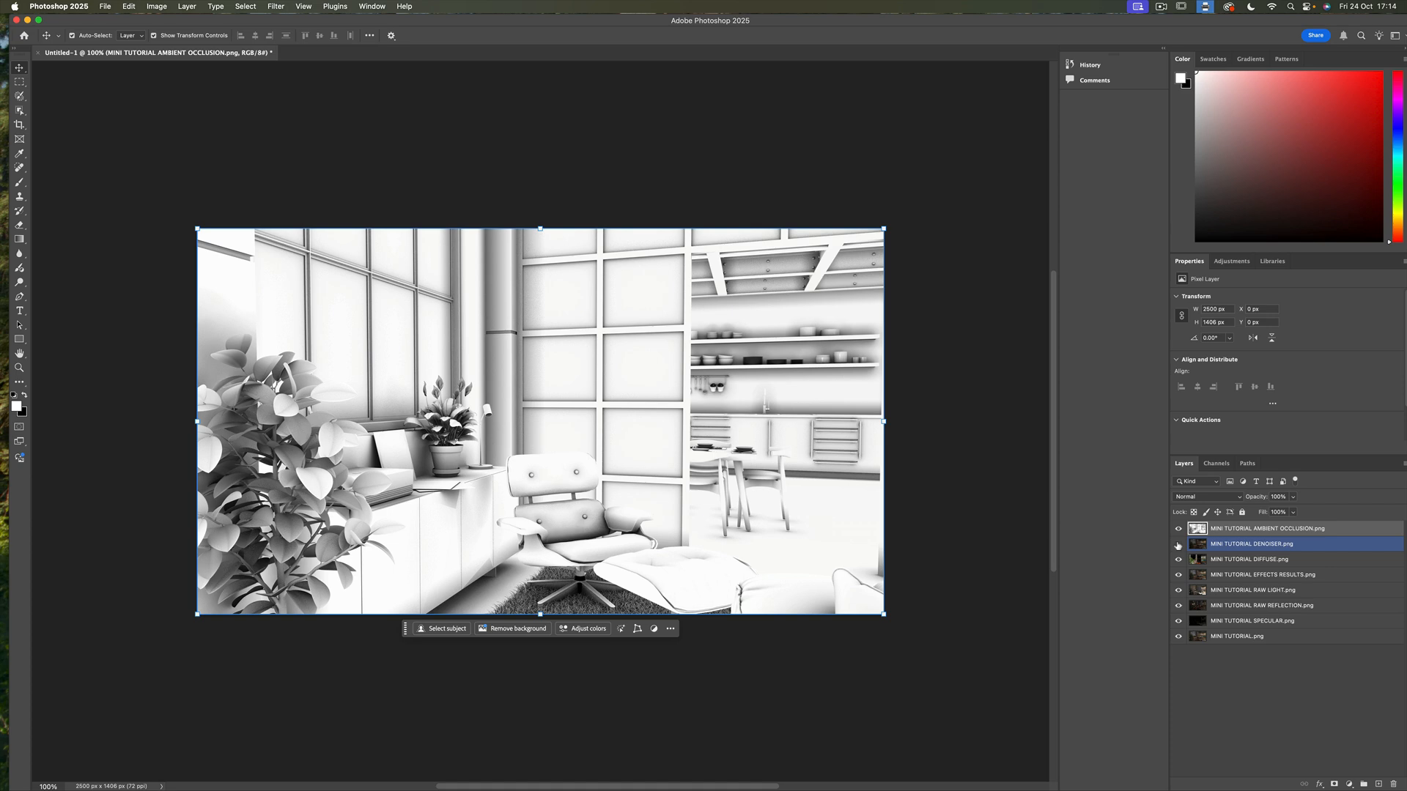
click(1179, 544)
click(1179, 559)
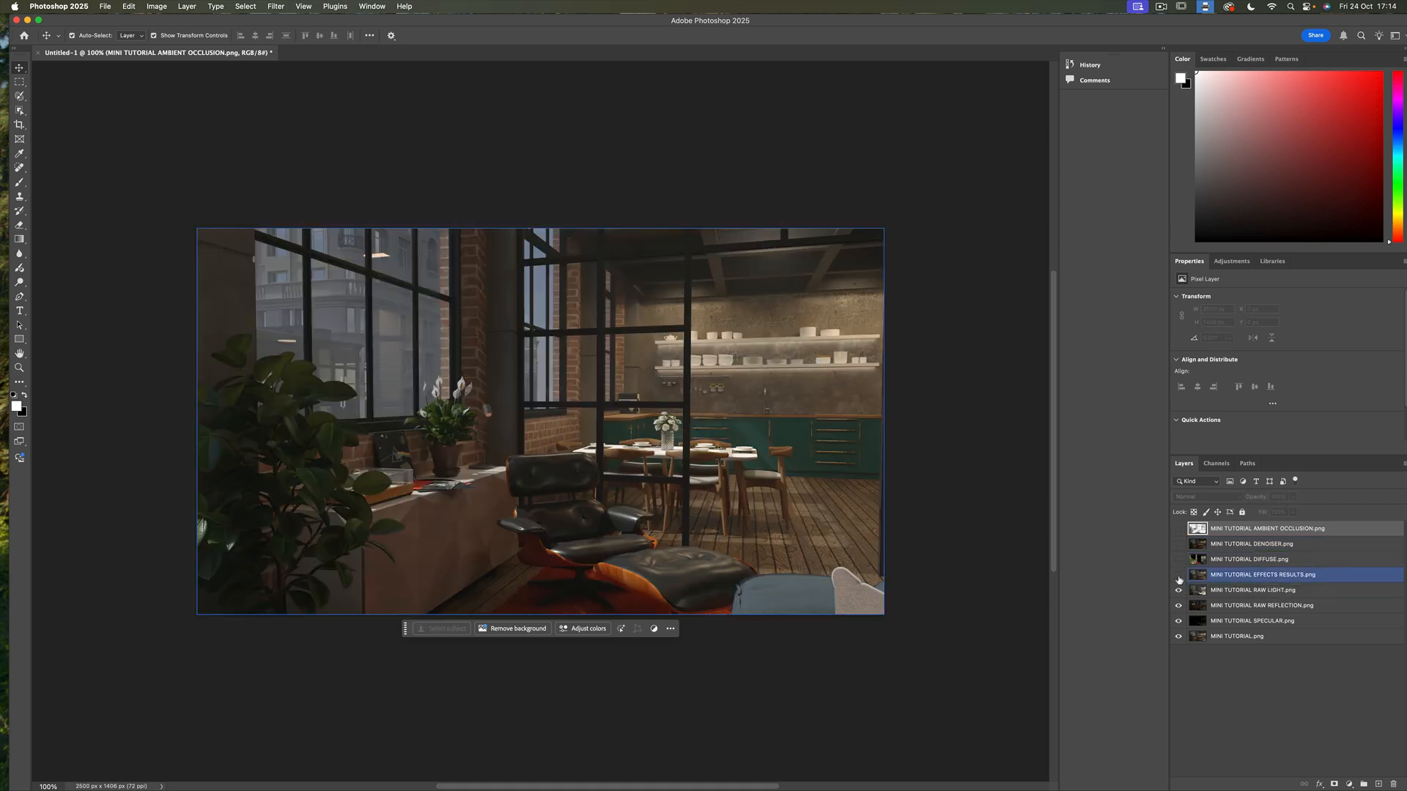
click(1179, 575)
click(1179, 590)
click(1179, 605)
click(1179, 621)
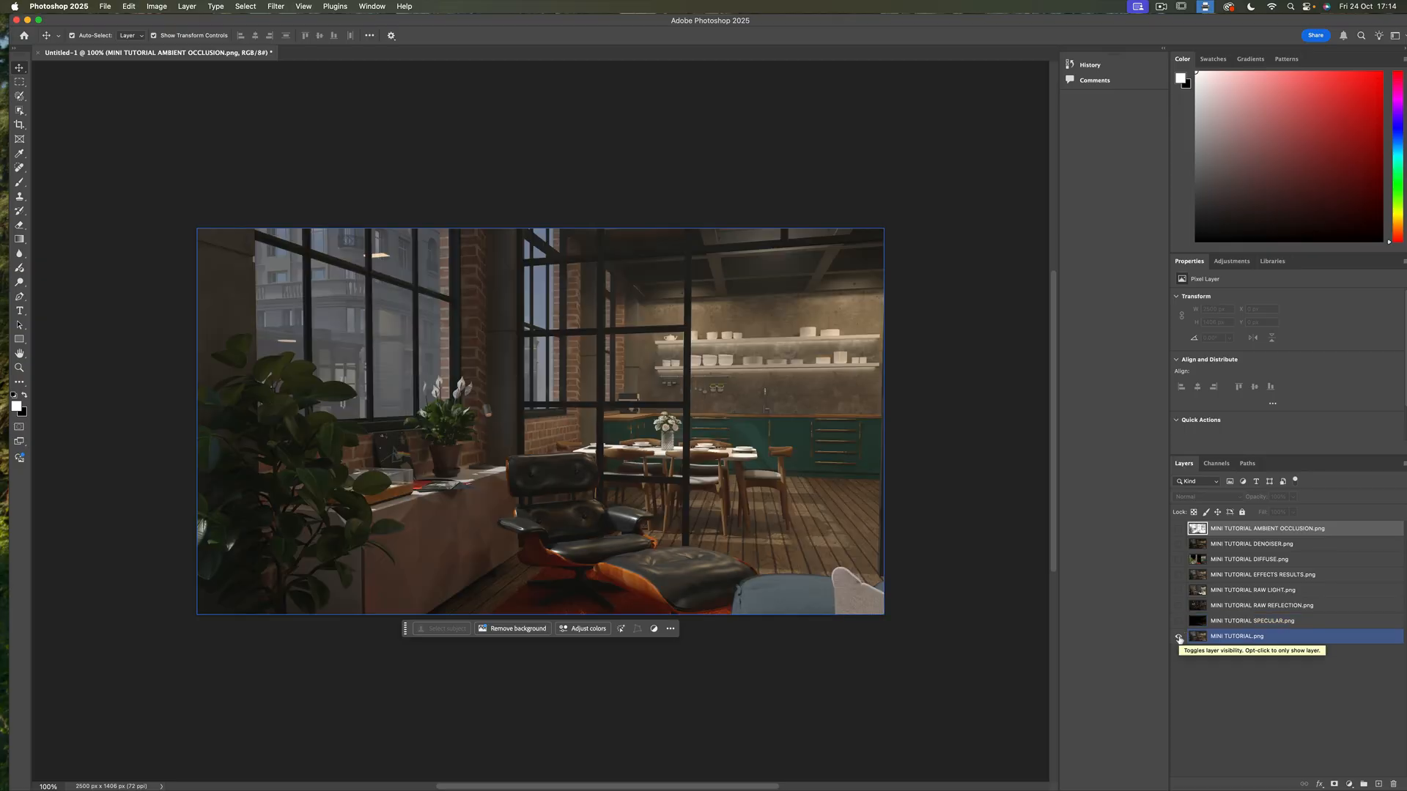
Toggle the EFFECTS RESULTS layer's visibility repeatedly to compare it with the base render
click(1179, 575)
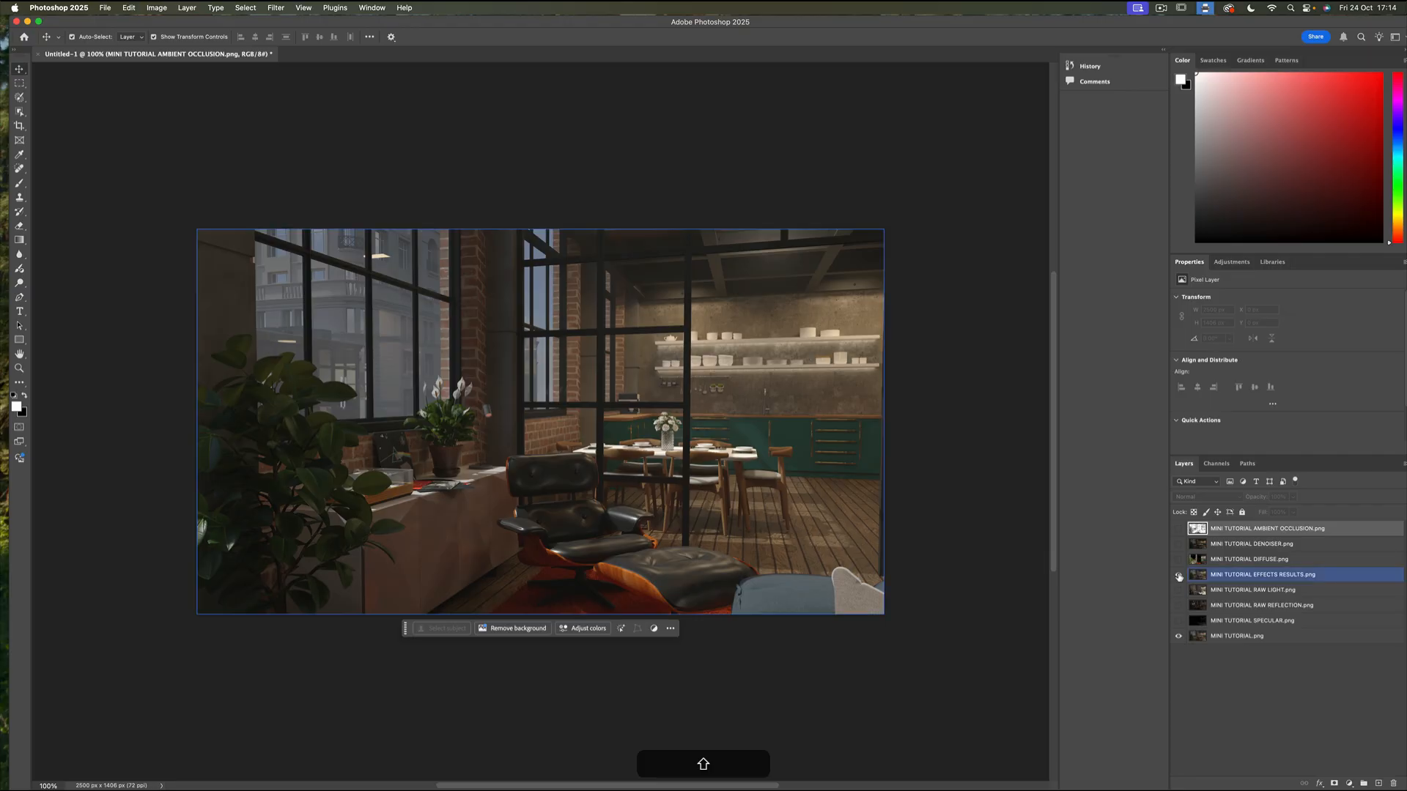
click(1179, 576)
click(1179, 576)
click(1179, 576)
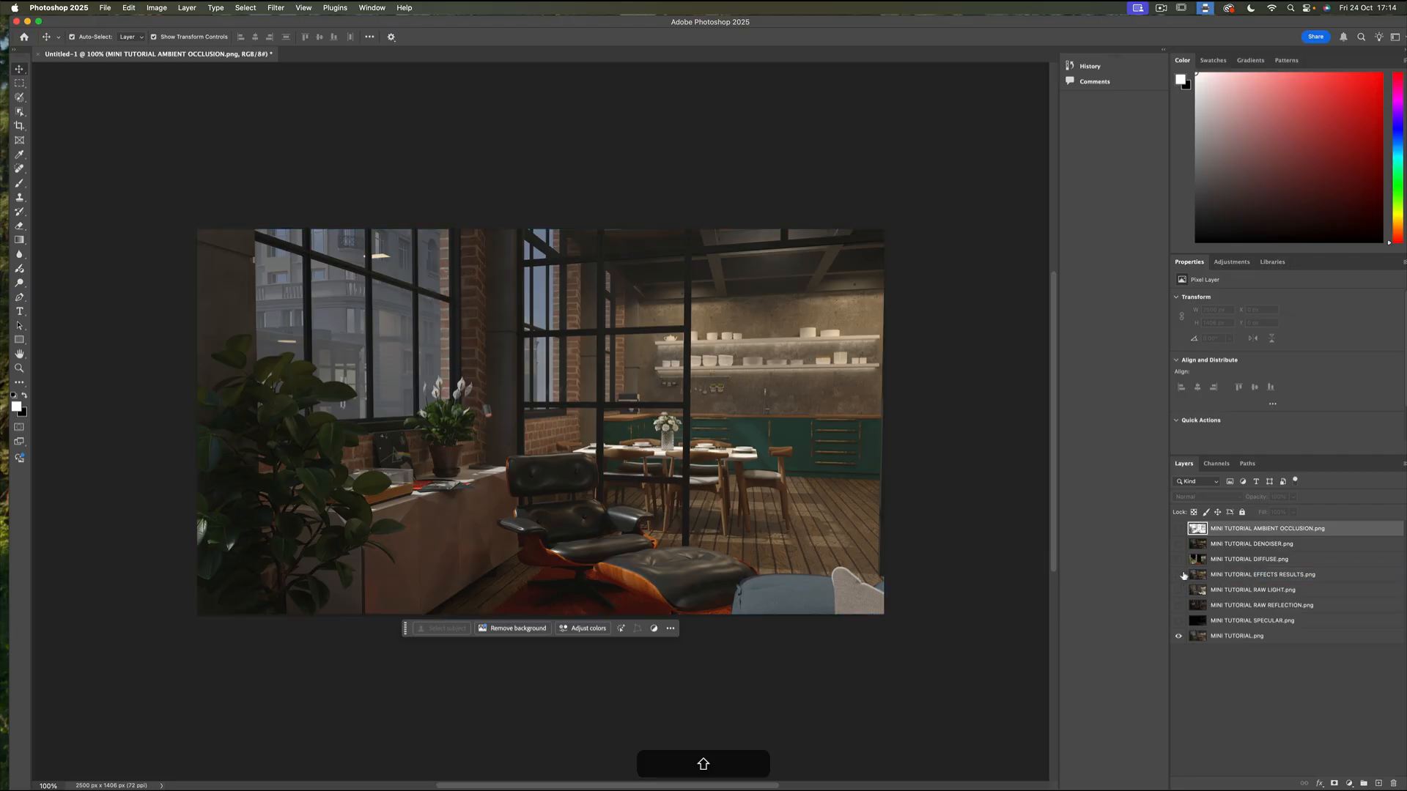
click(1179, 576)
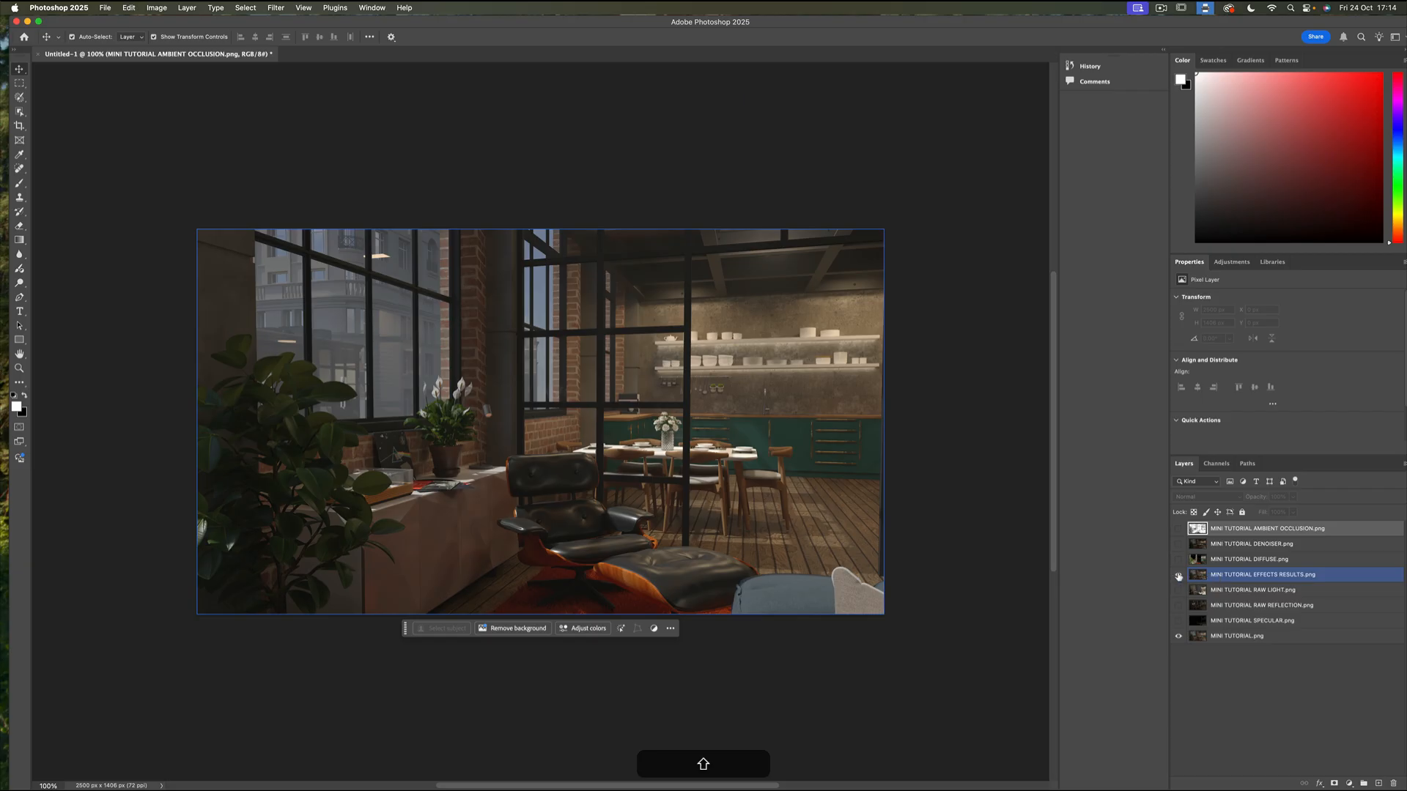
click(1179, 576)
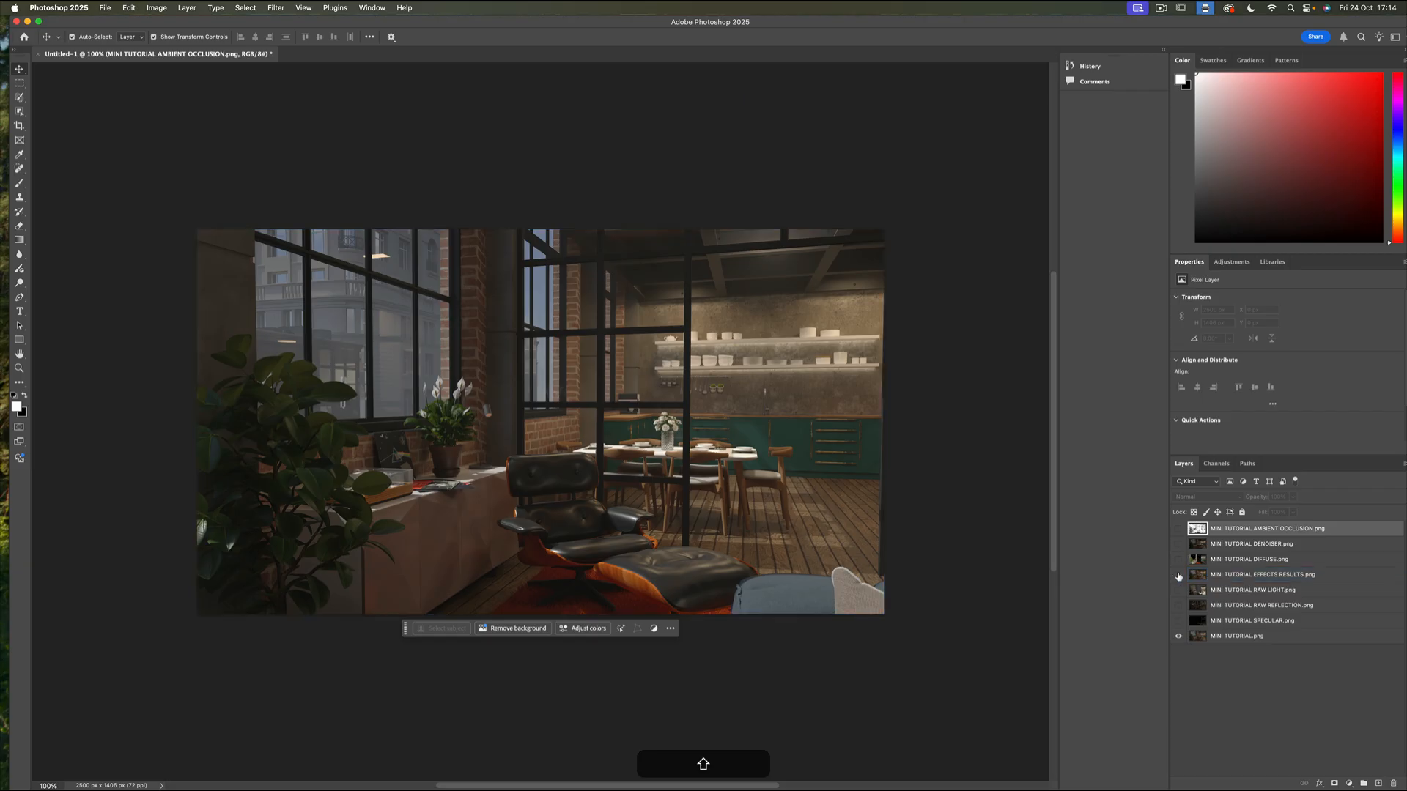
click(1179, 576)
click(1179, 576)
Delete the MINI TUTORIAL EFFECTS RESULTS.png layer
right_click(1216, 577)
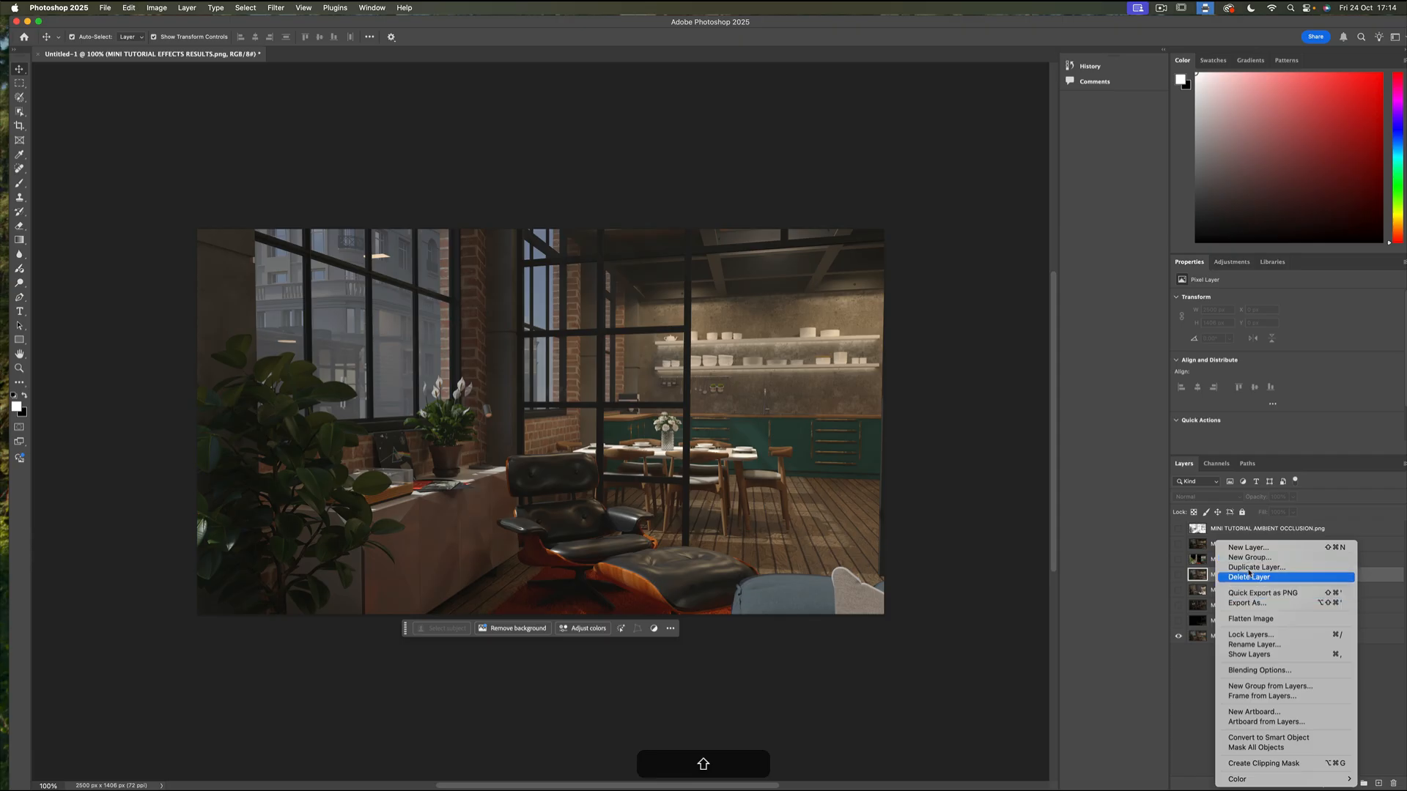
key(Escape)
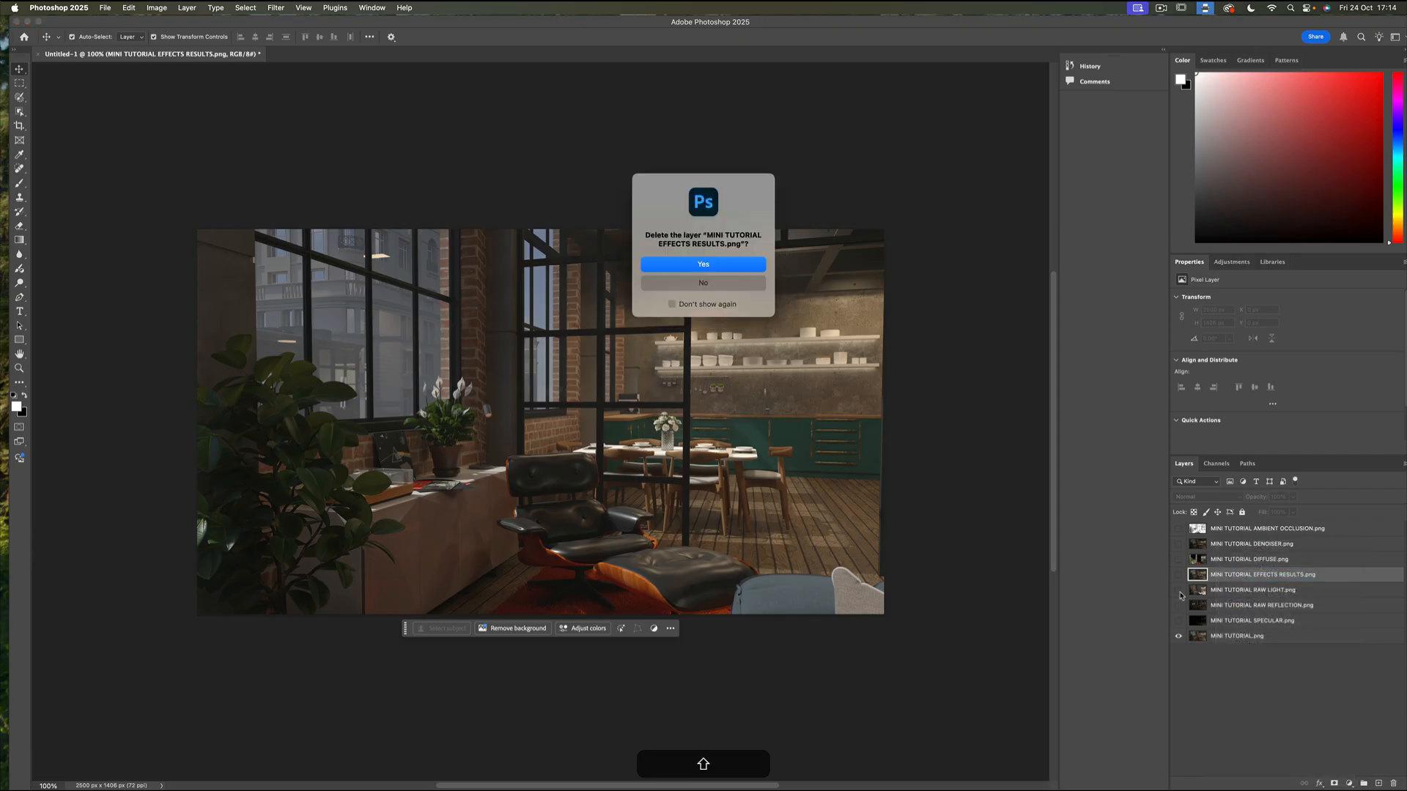
key(Return)
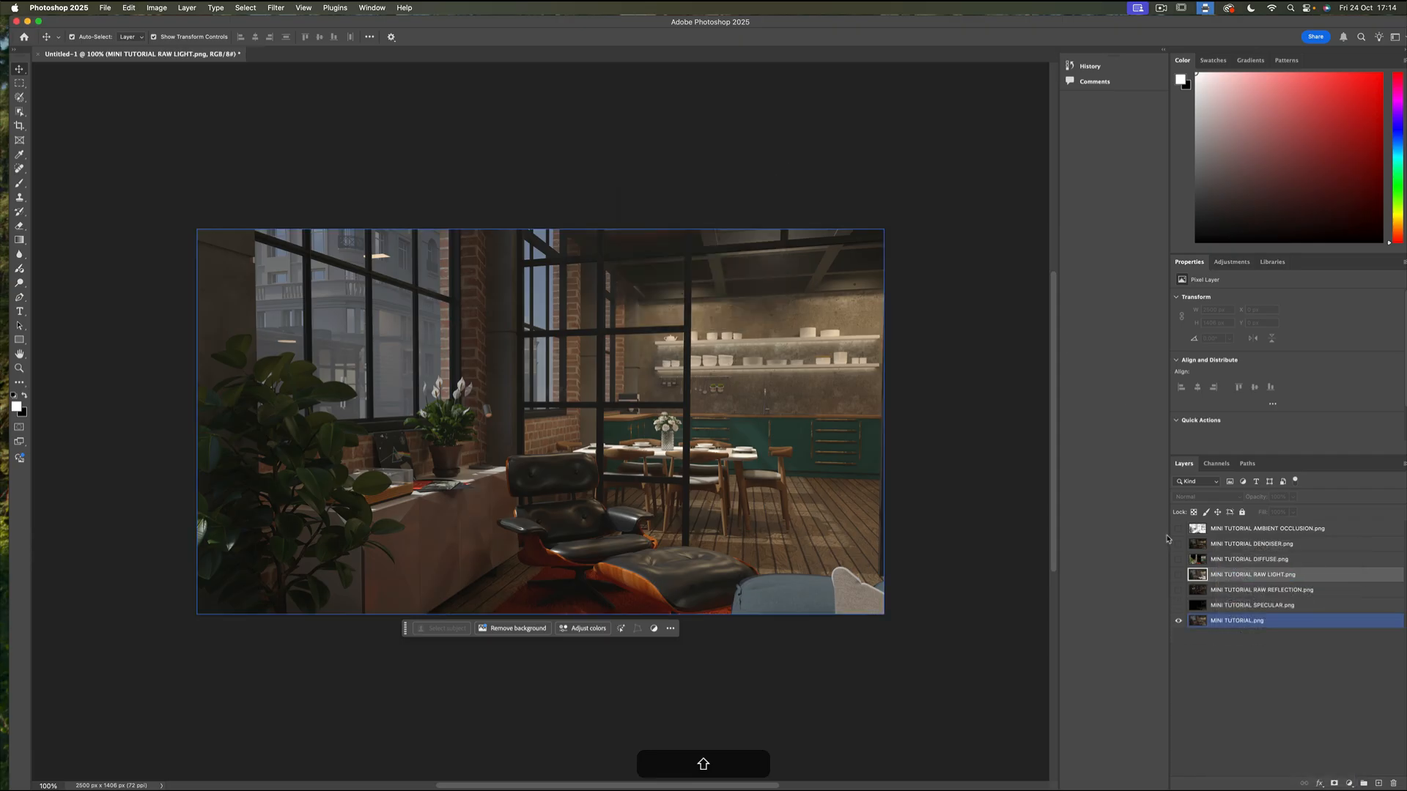
Show the MINI TUTORIAL SPECULAR.png layer and blend it in Screen mode at 73% opacity
click(1226, 607)
click(1178, 606)
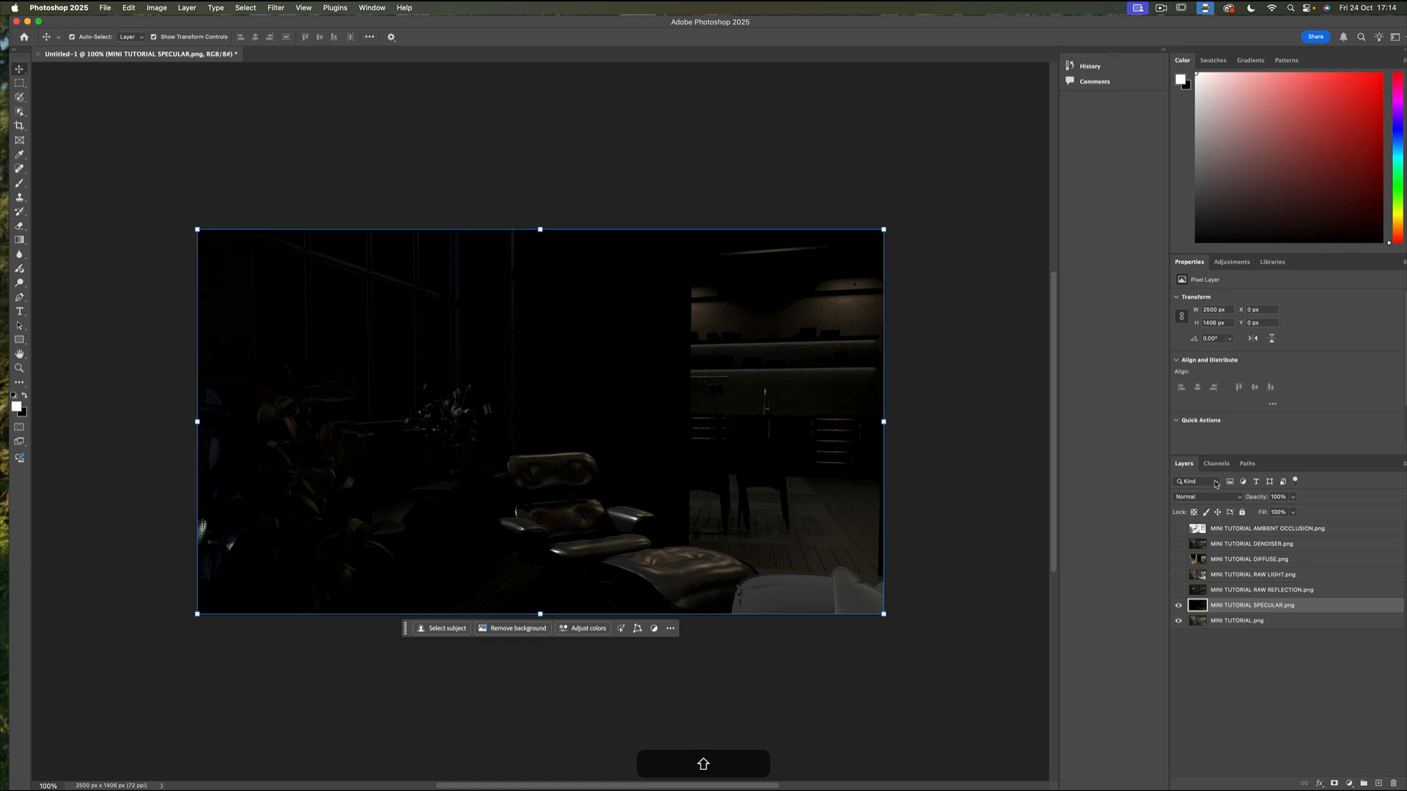
click(1240, 499)
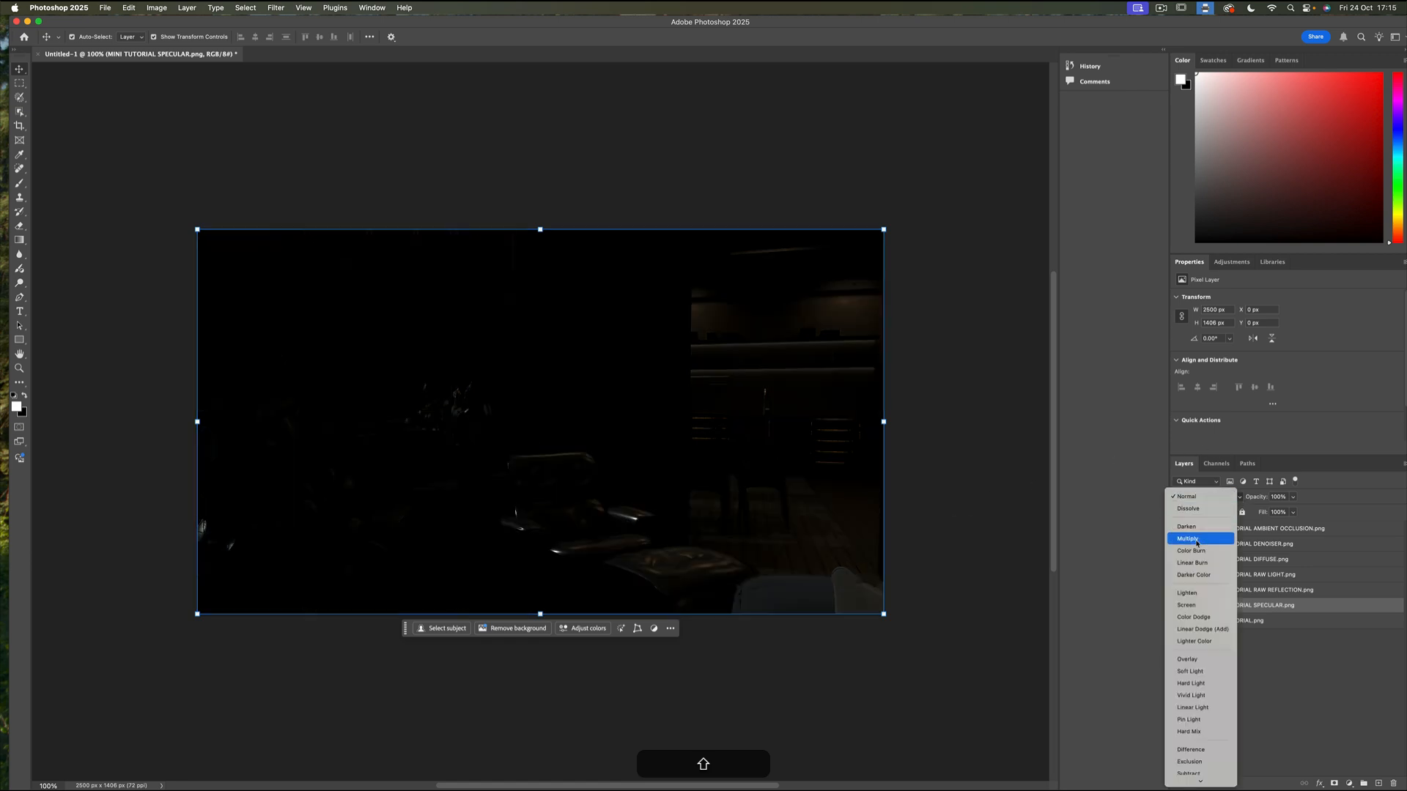
click(1192, 607)
click(1292, 498)
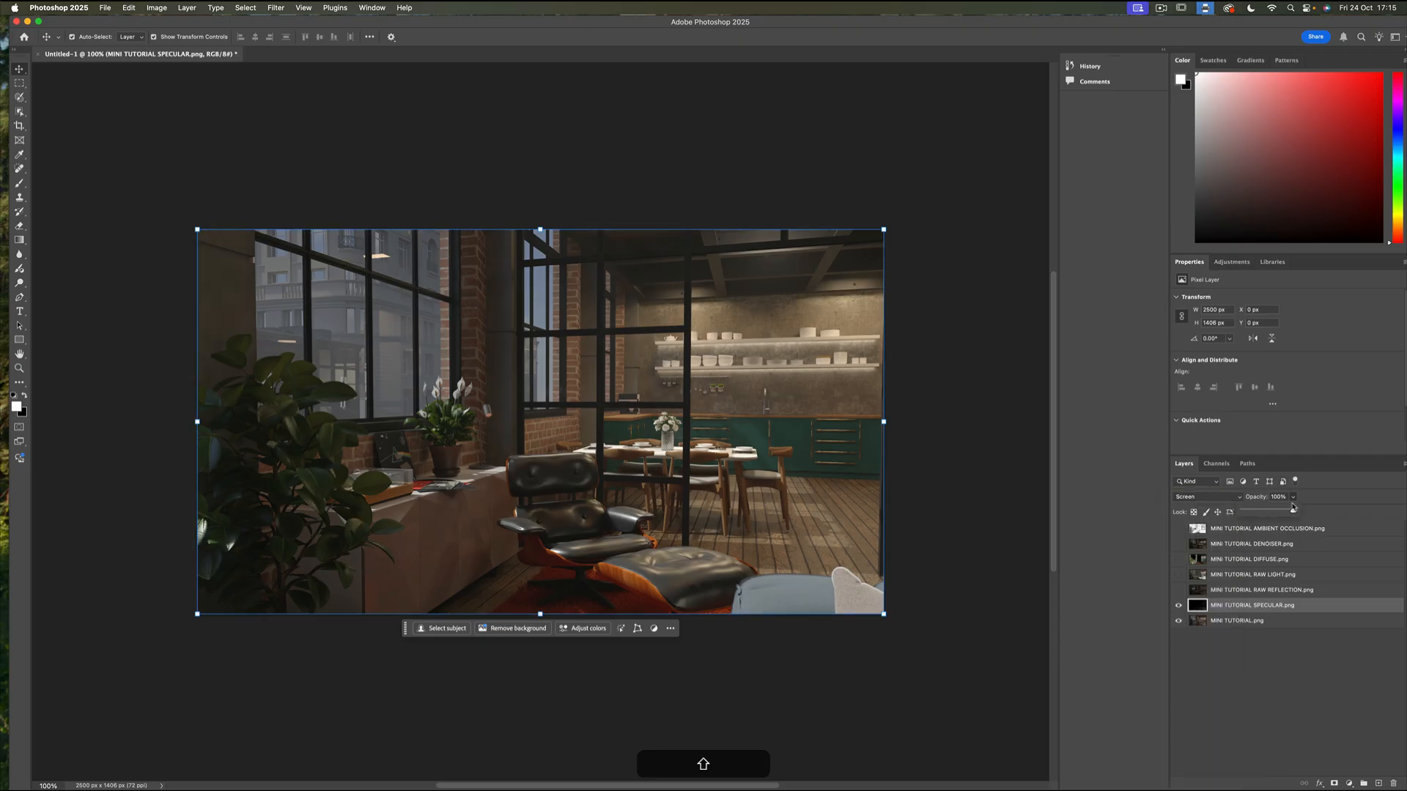
drag(1293, 510, 1280, 513)
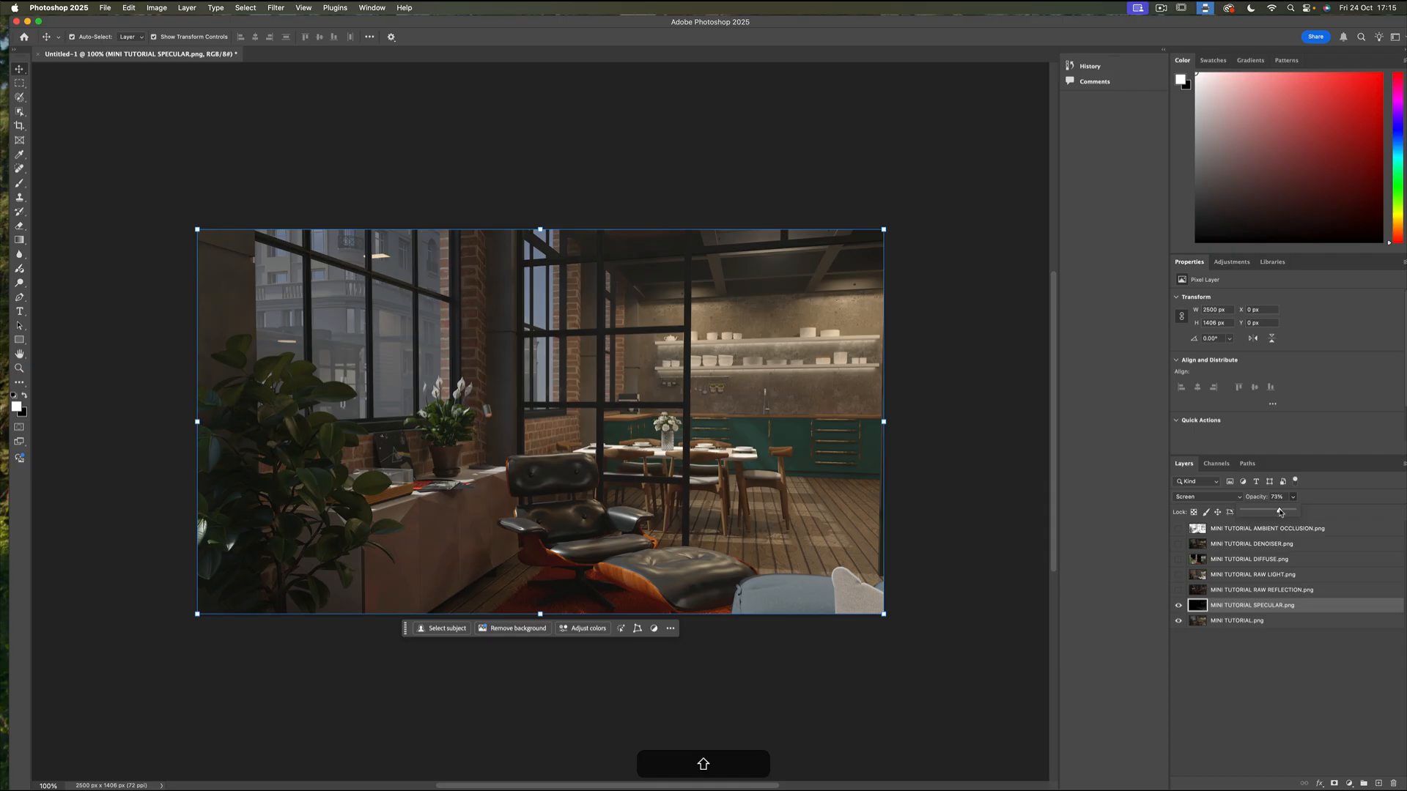
Toggle the SPECULAR layer's visibility repeatedly to compare the render with and without it, leaving the layer shown
click(1178, 605)
click(1178, 605)
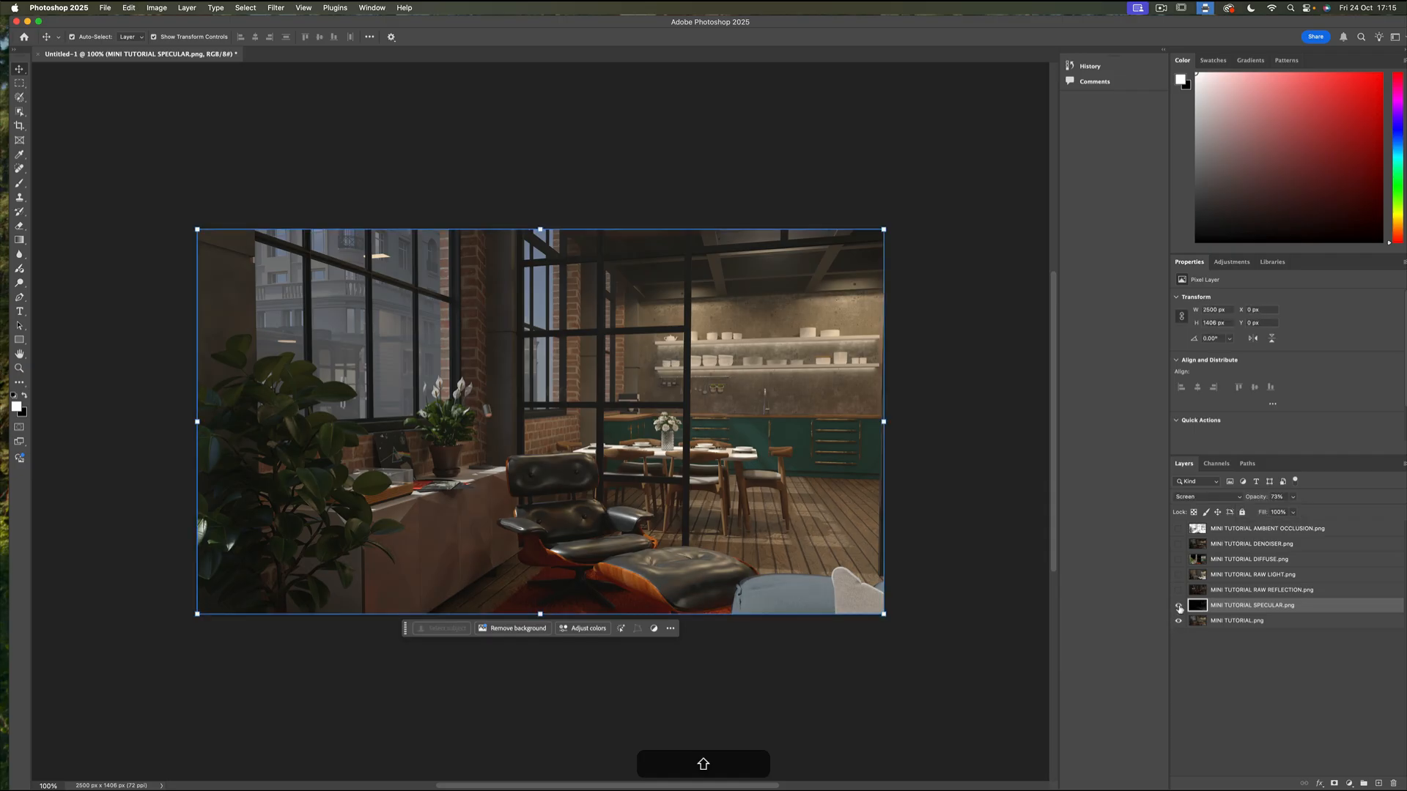
click(1179, 606)
click(1178, 605)
click(1178, 605)
click(1178, 605)
click(1178, 605)
click(1178, 606)
click(1178, 605)
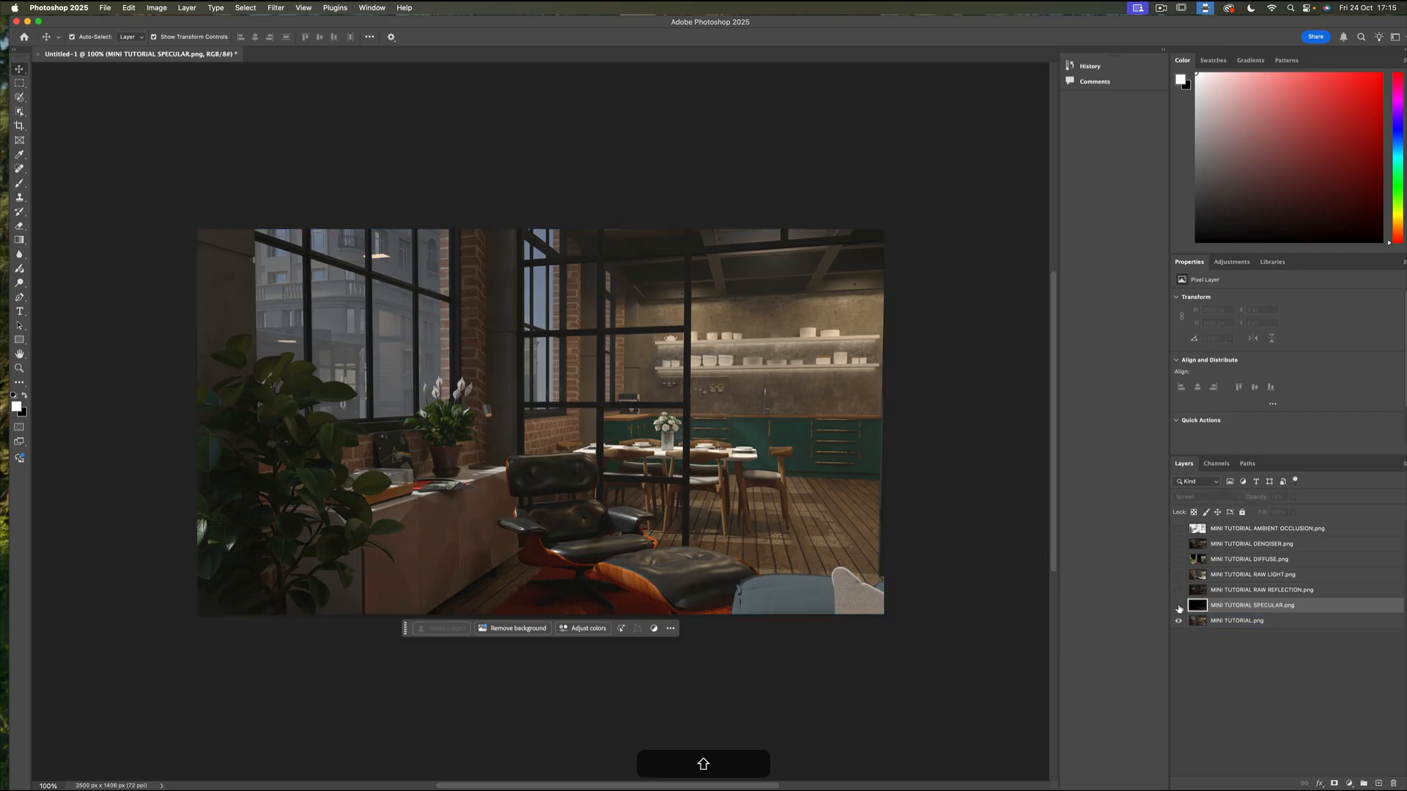
click(1179, 605)
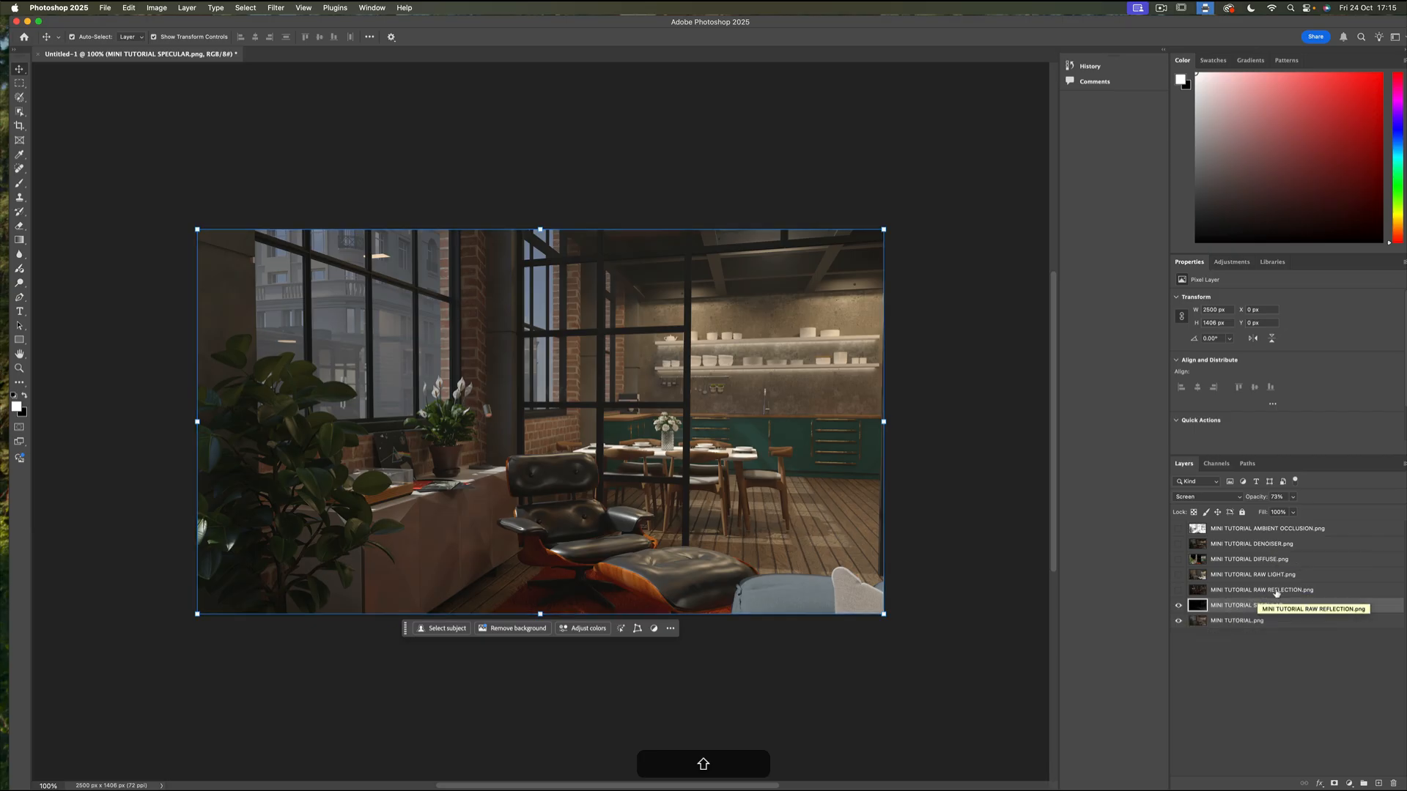
Show the MINI TUTORIAL RAW REFLECTION.png layer, blend it in Linear Dodge (Add) mode at 36% opacity, and compare the image with and without it
click(1178, 590)
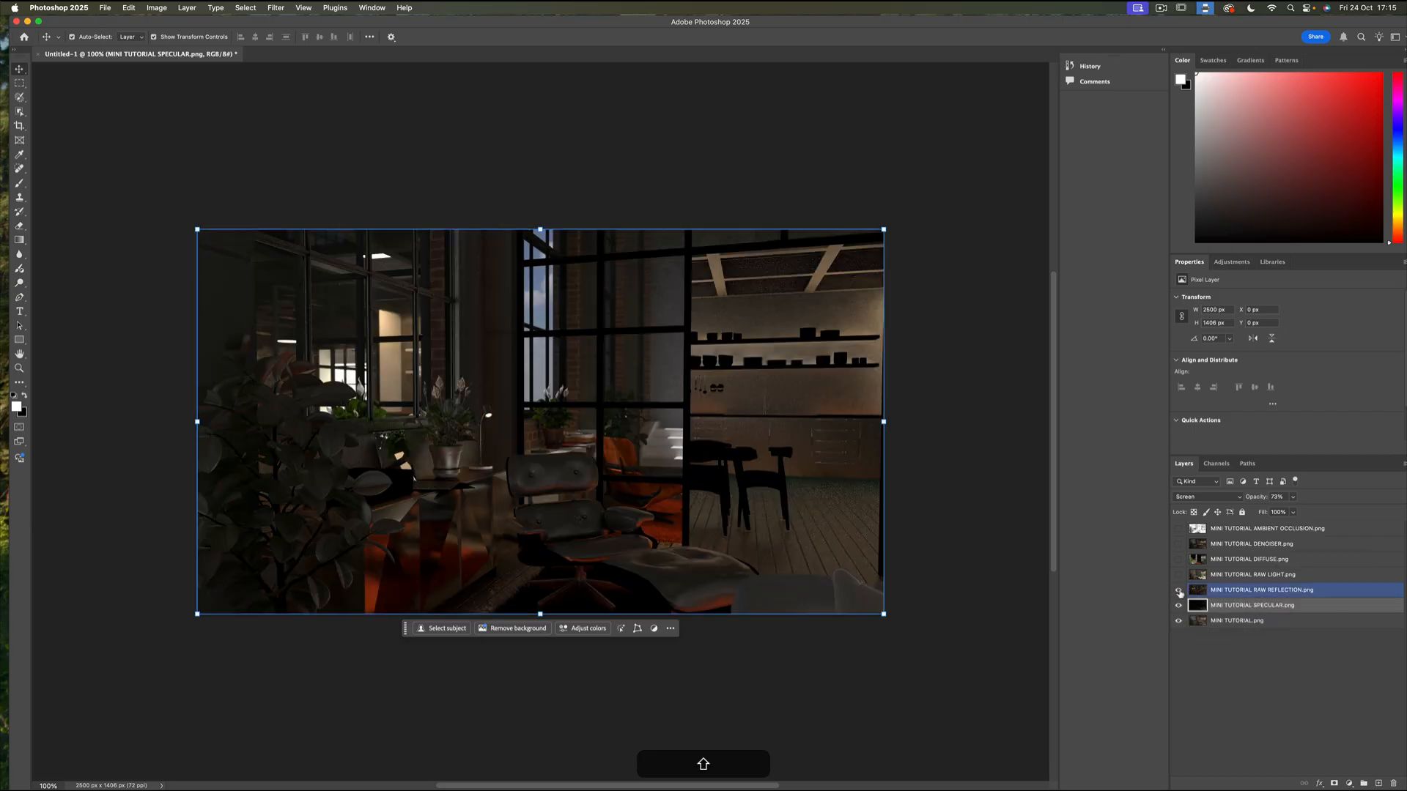
click(1237, 594)
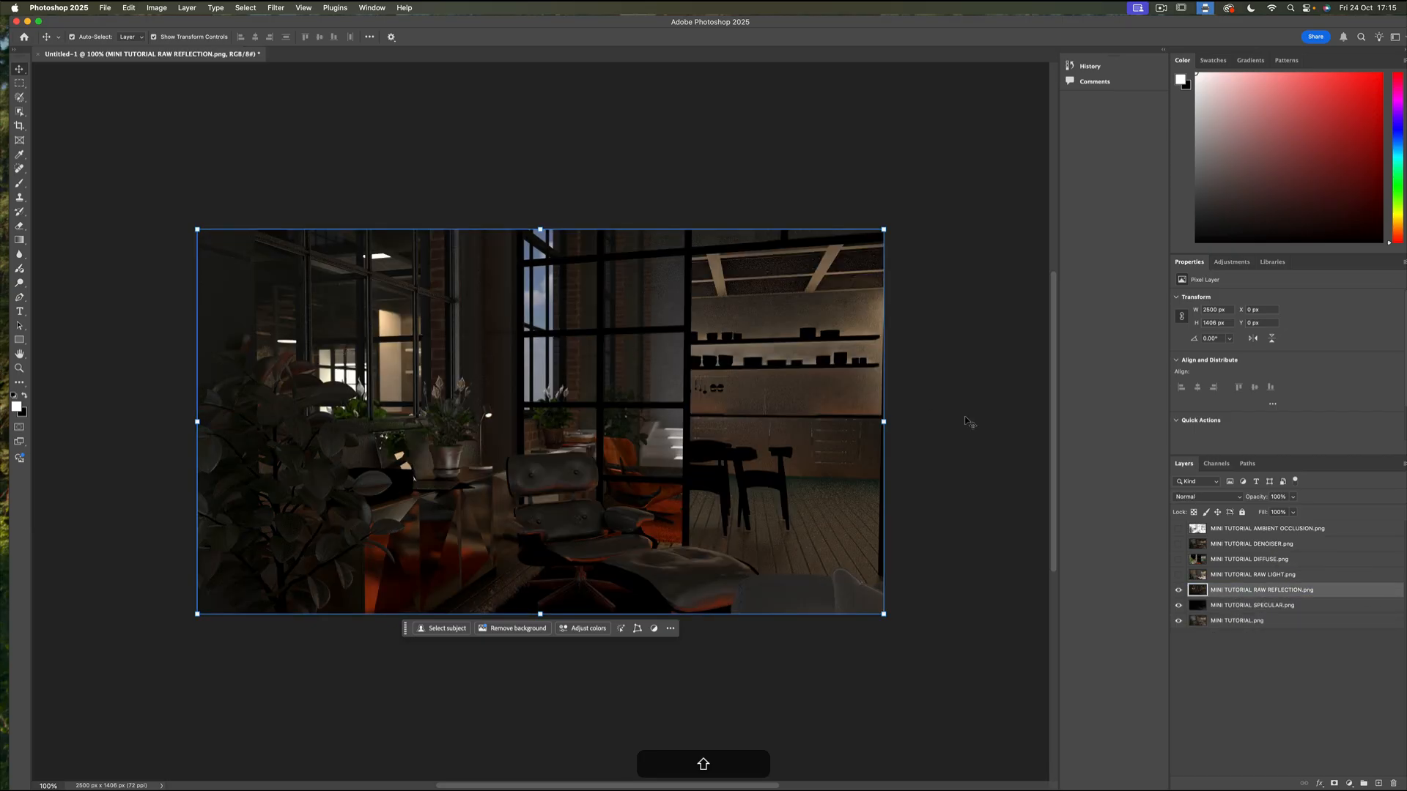
click(1238, 498)
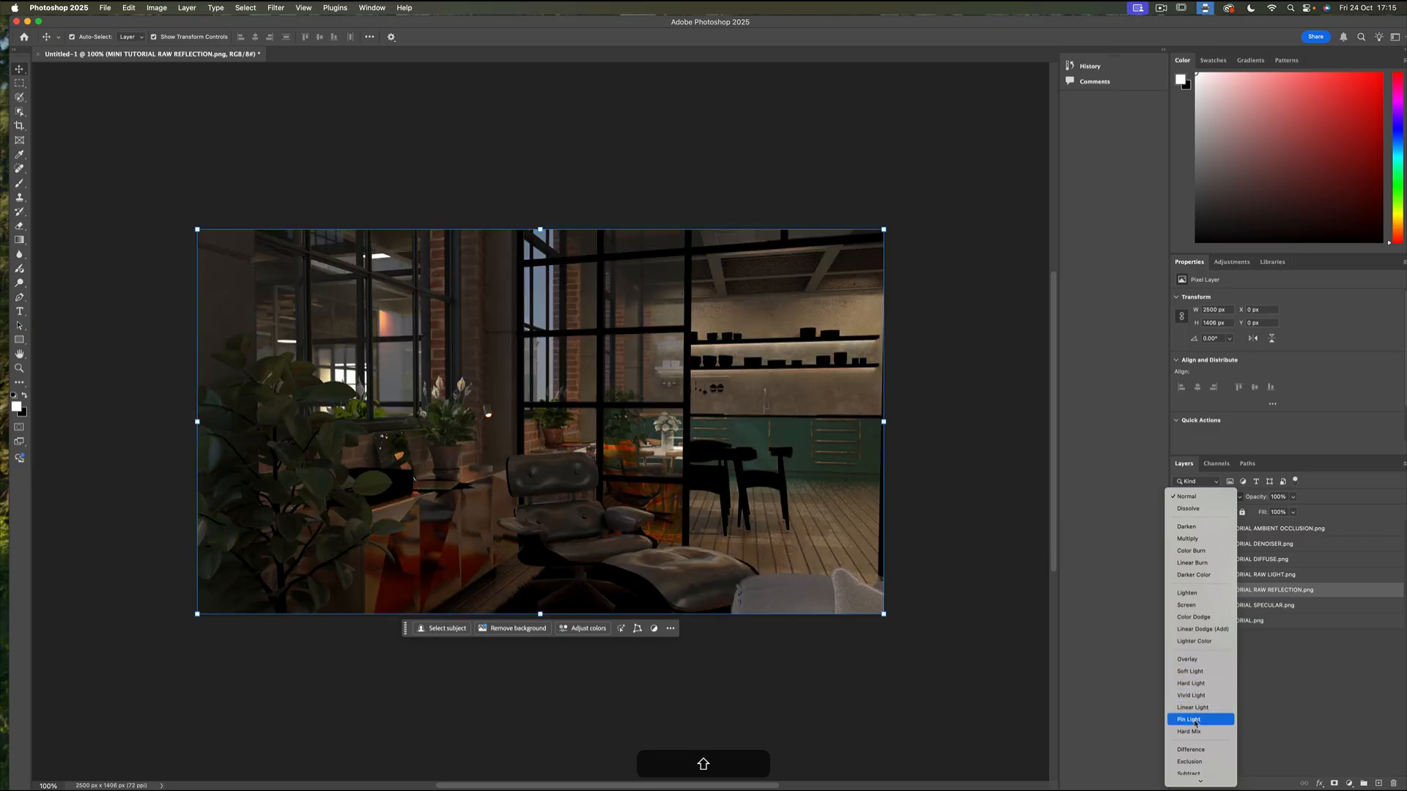
scroll(1197, 722, down, 2)
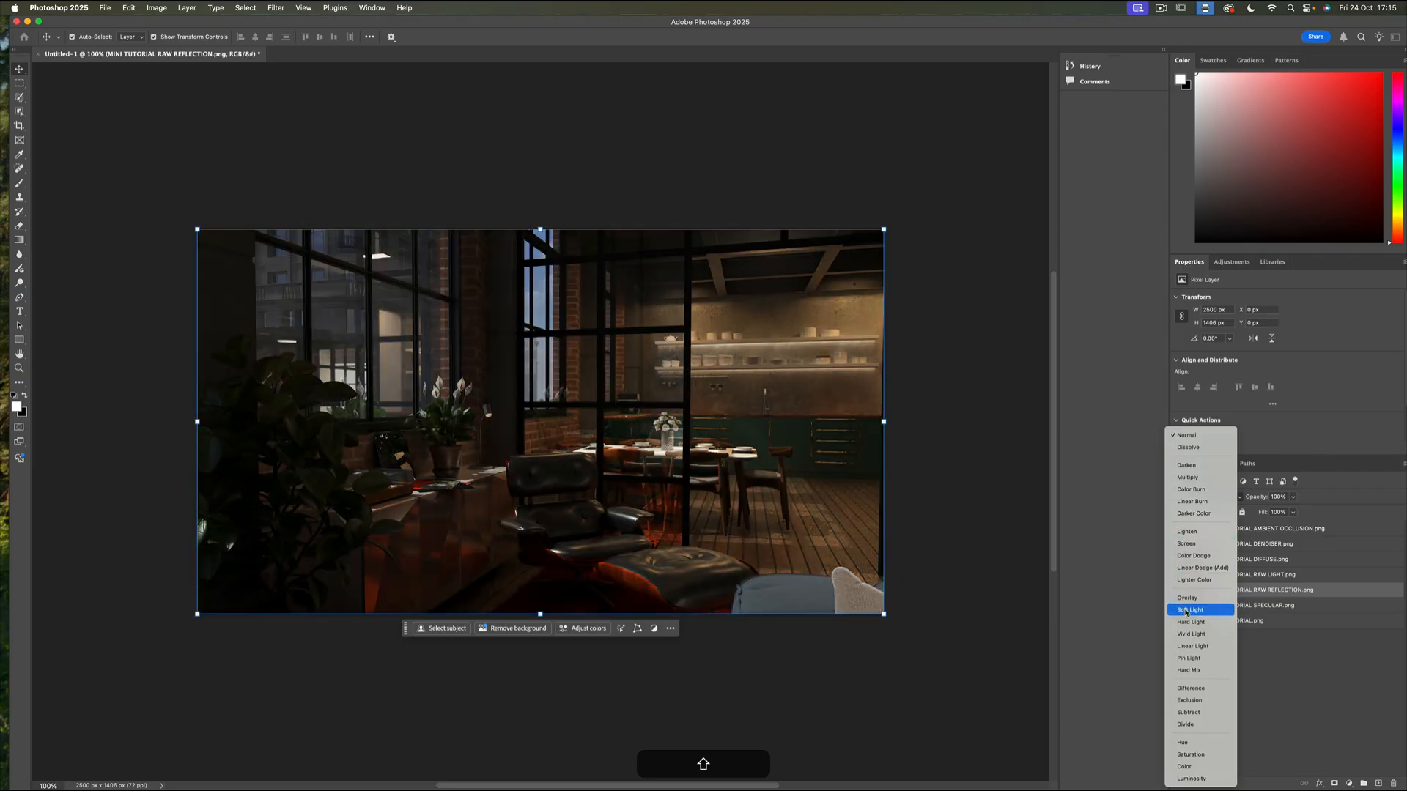
click(1194, 568)
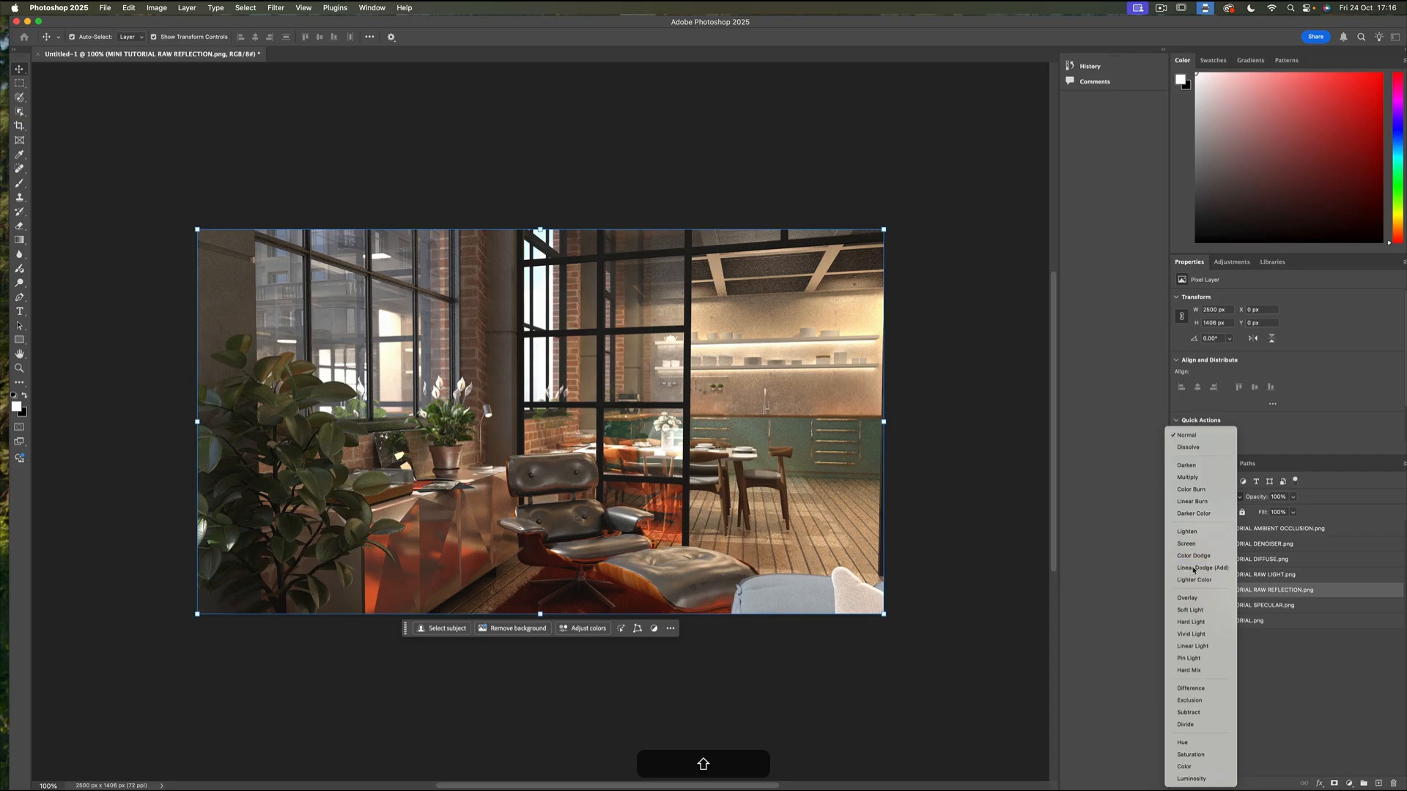
click(1292, 498)
drag(1294, 512, 1261, 512)
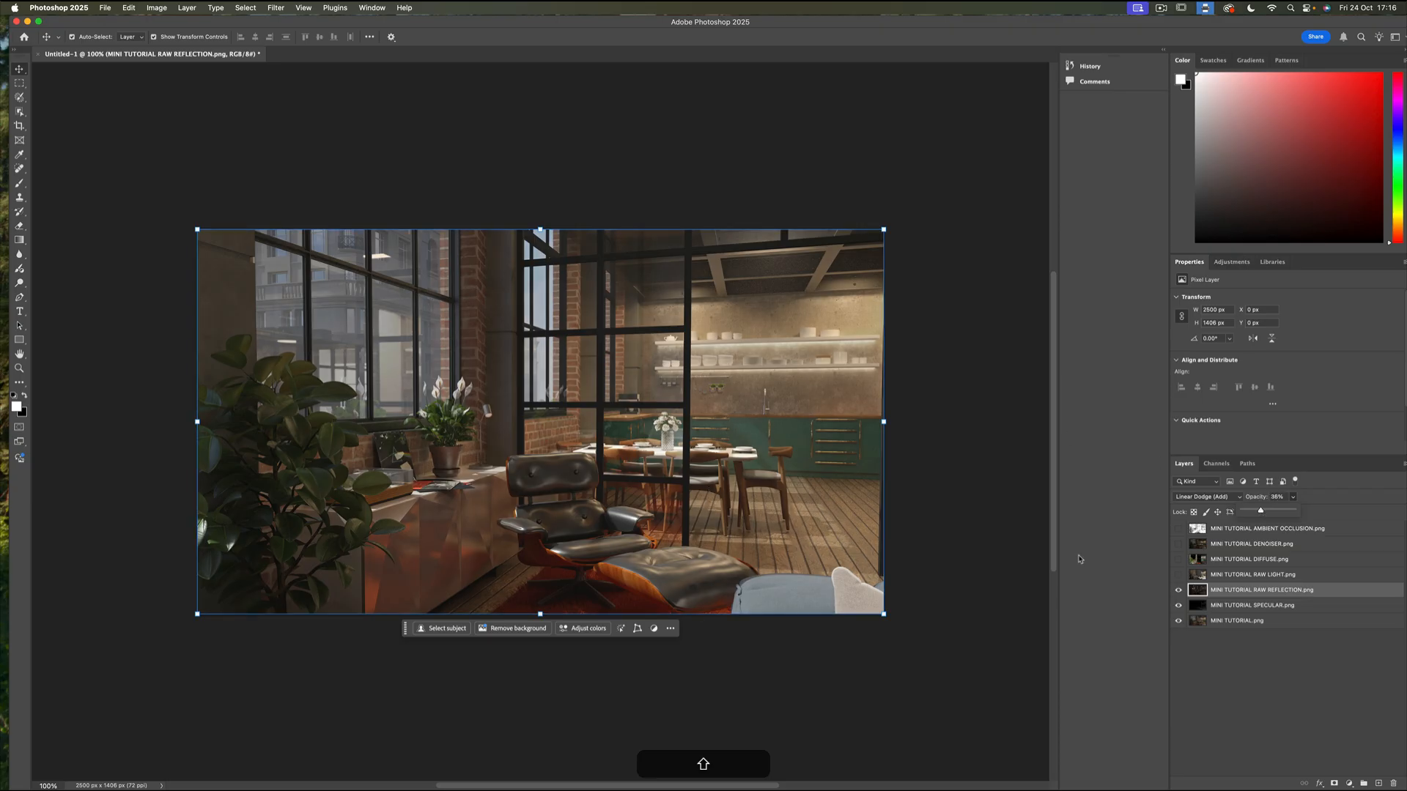
click(1179, 592)
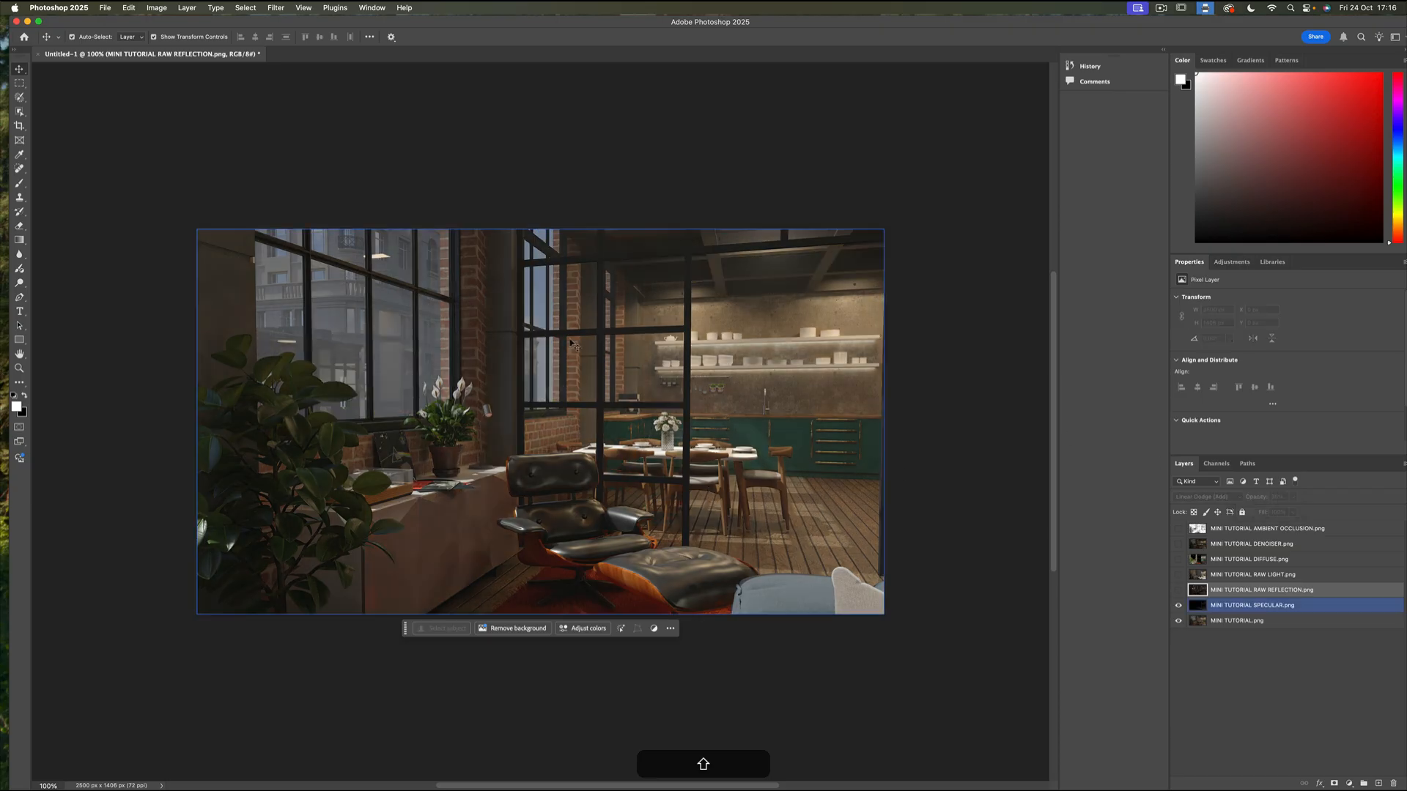
click(1179, 590)
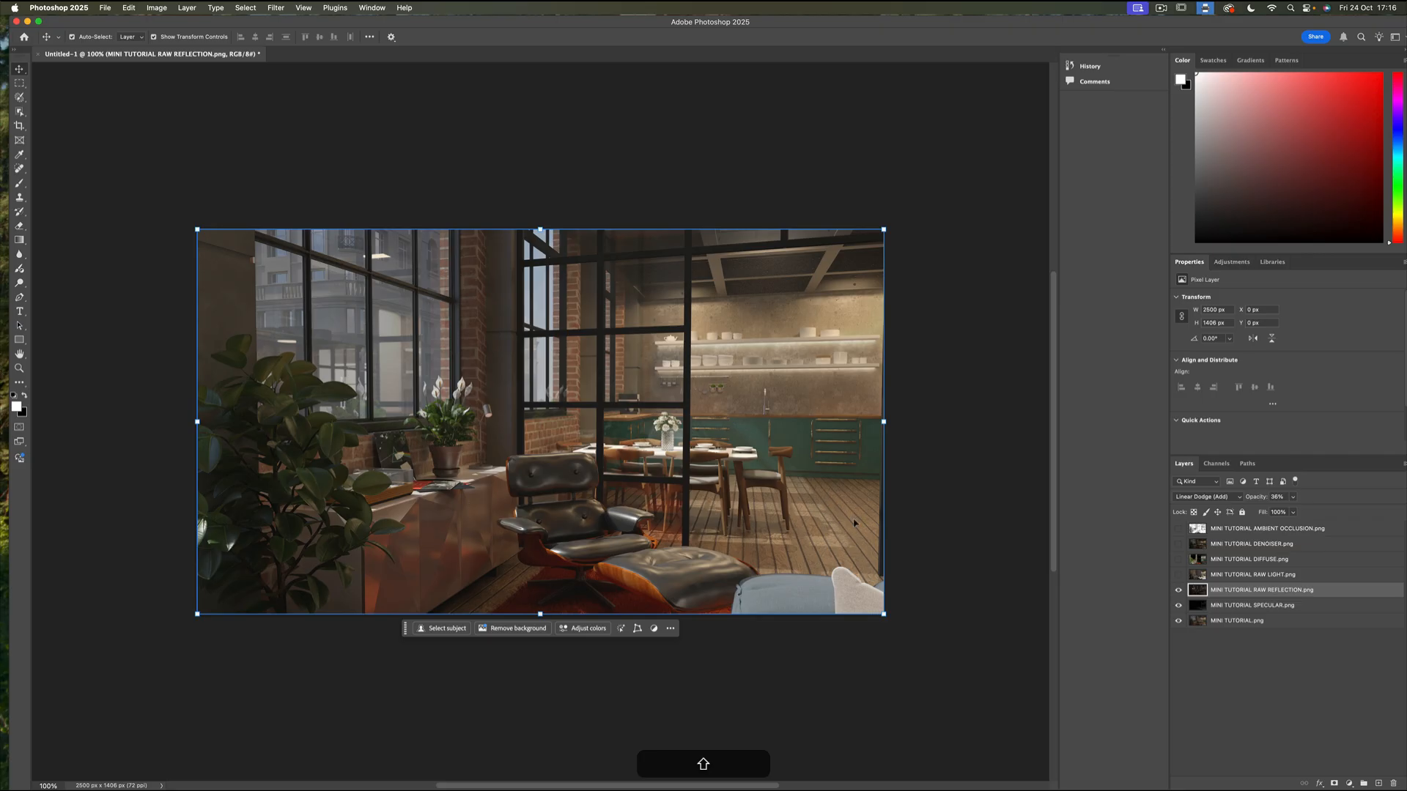
Show the MINI TUTORIAL RAW LIGHT.png layer and blend it in Hard Light mode at 16% opacity
click(1178, 575)
click(1219, 576)
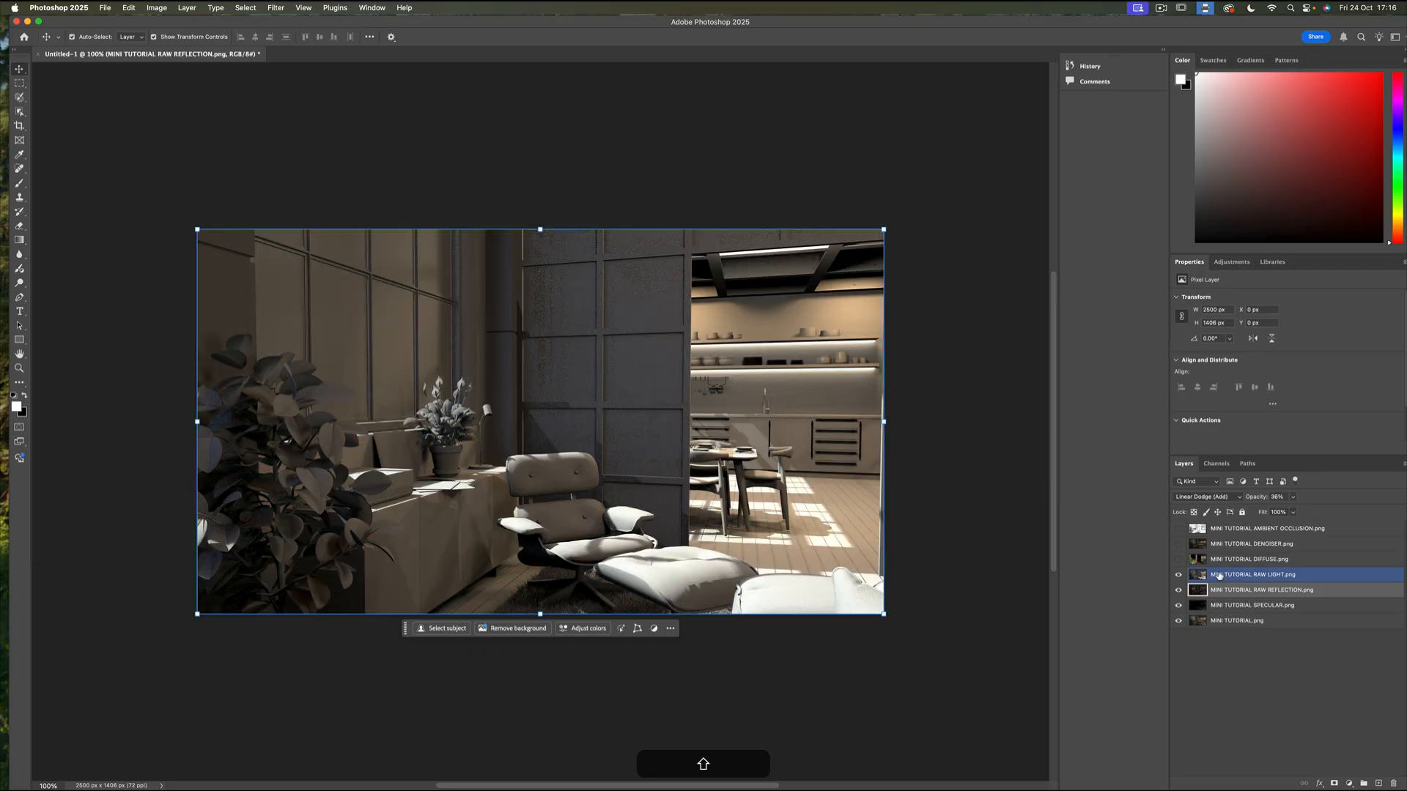
click(1237, 498)
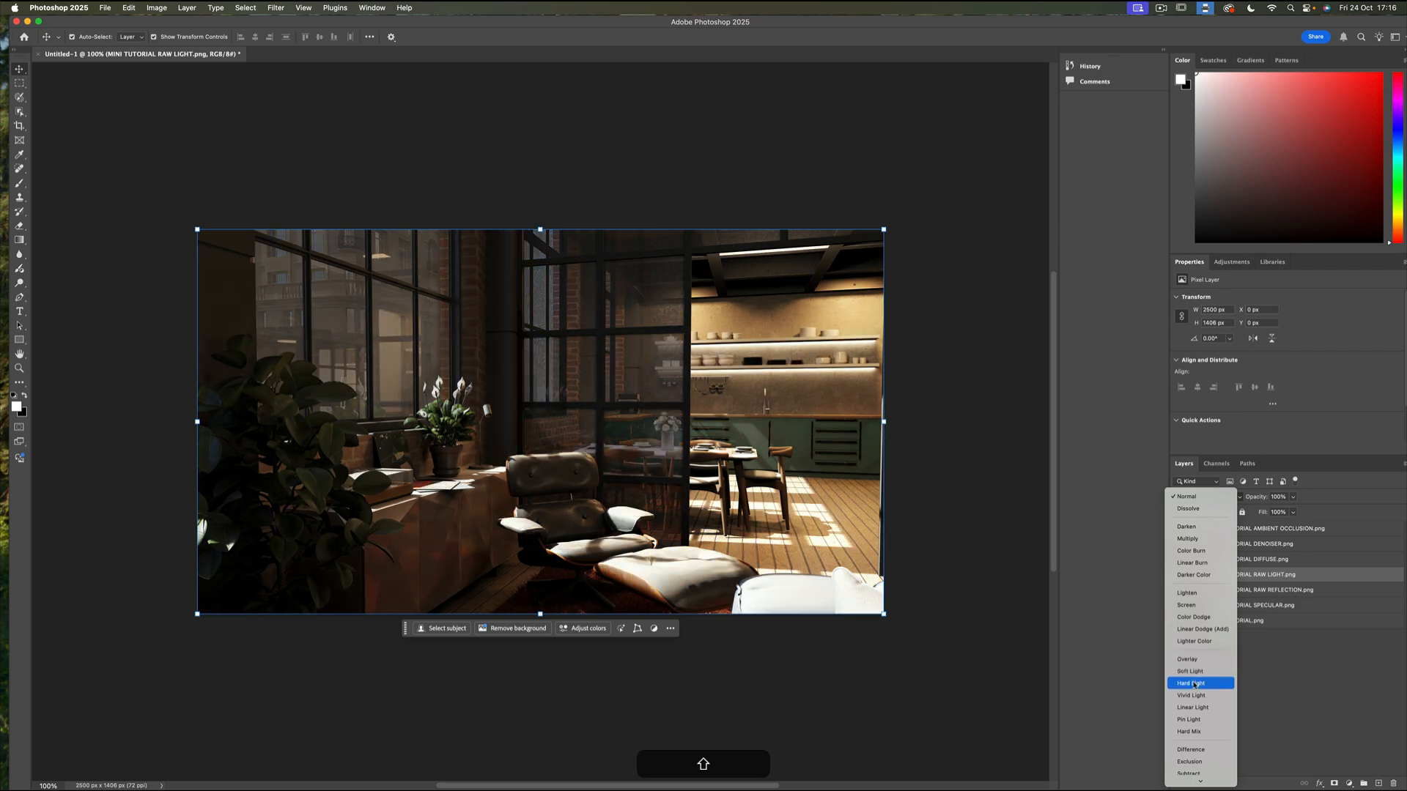
click(1195, 685)
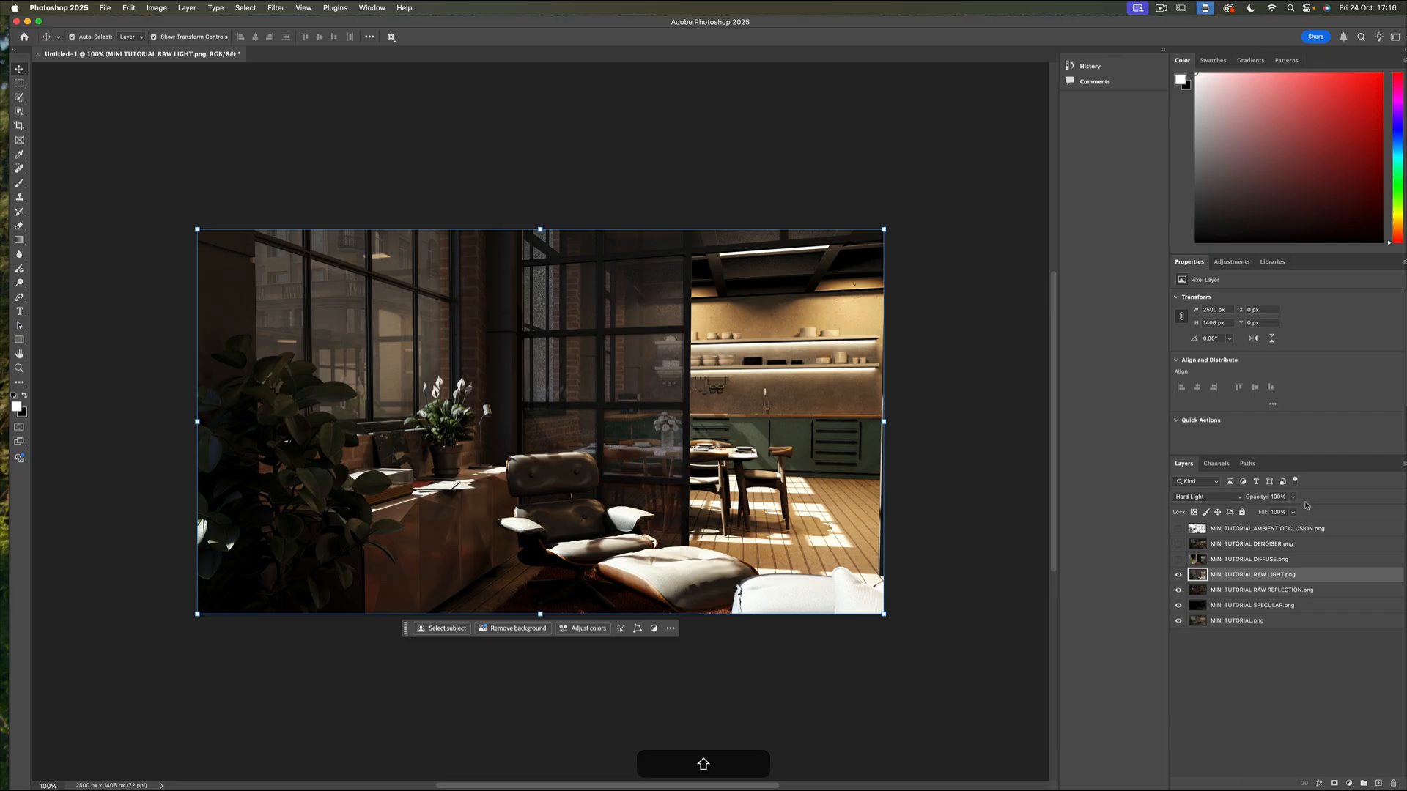
click(1294, 497)
drag(1294, 511, 1252, 513)
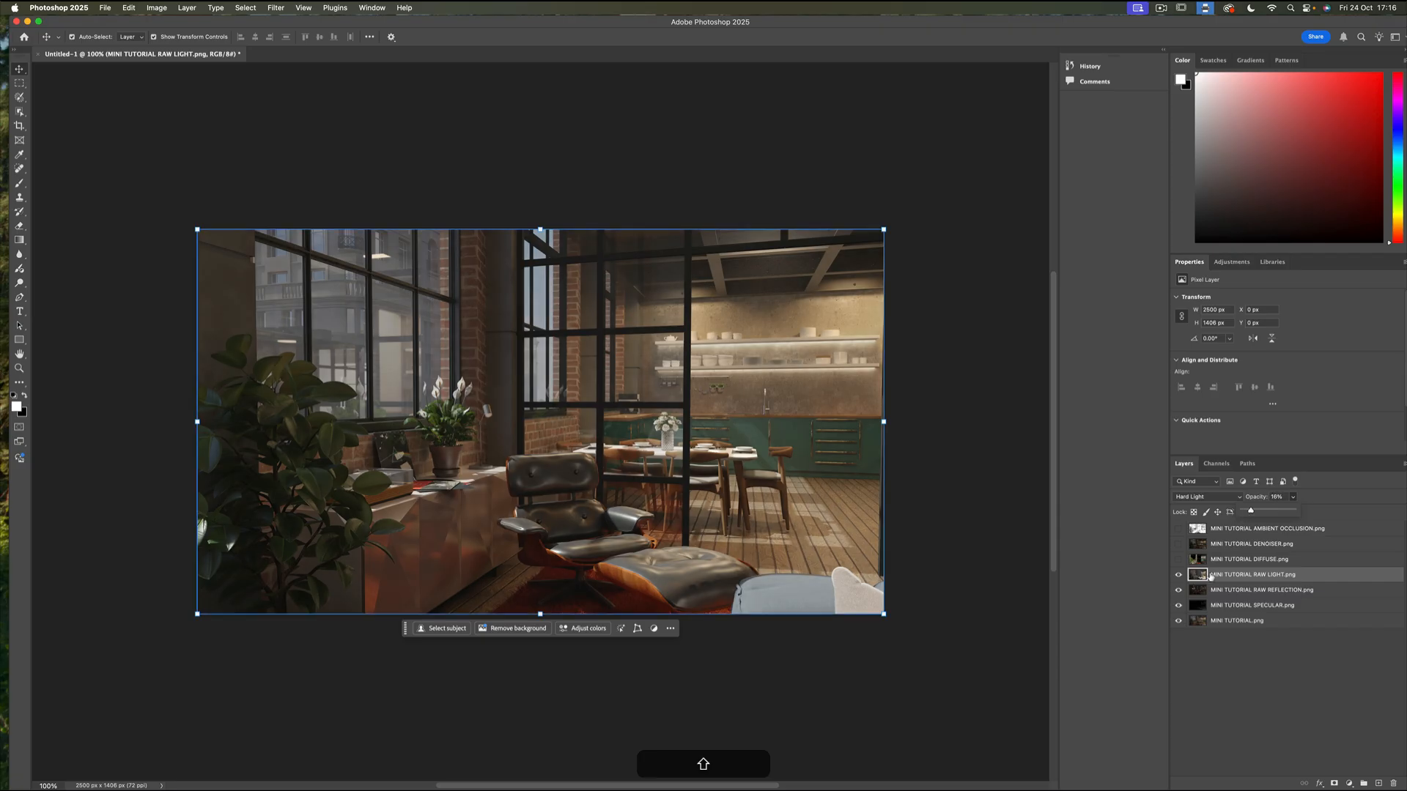
Toggle the RAW LIGHT layer's visibility repeatedly to compare the image with and without it, leaving the layer shown
click(1178, 574)
click(1179, 574)
click(1178, 574)
click(1178, 574)
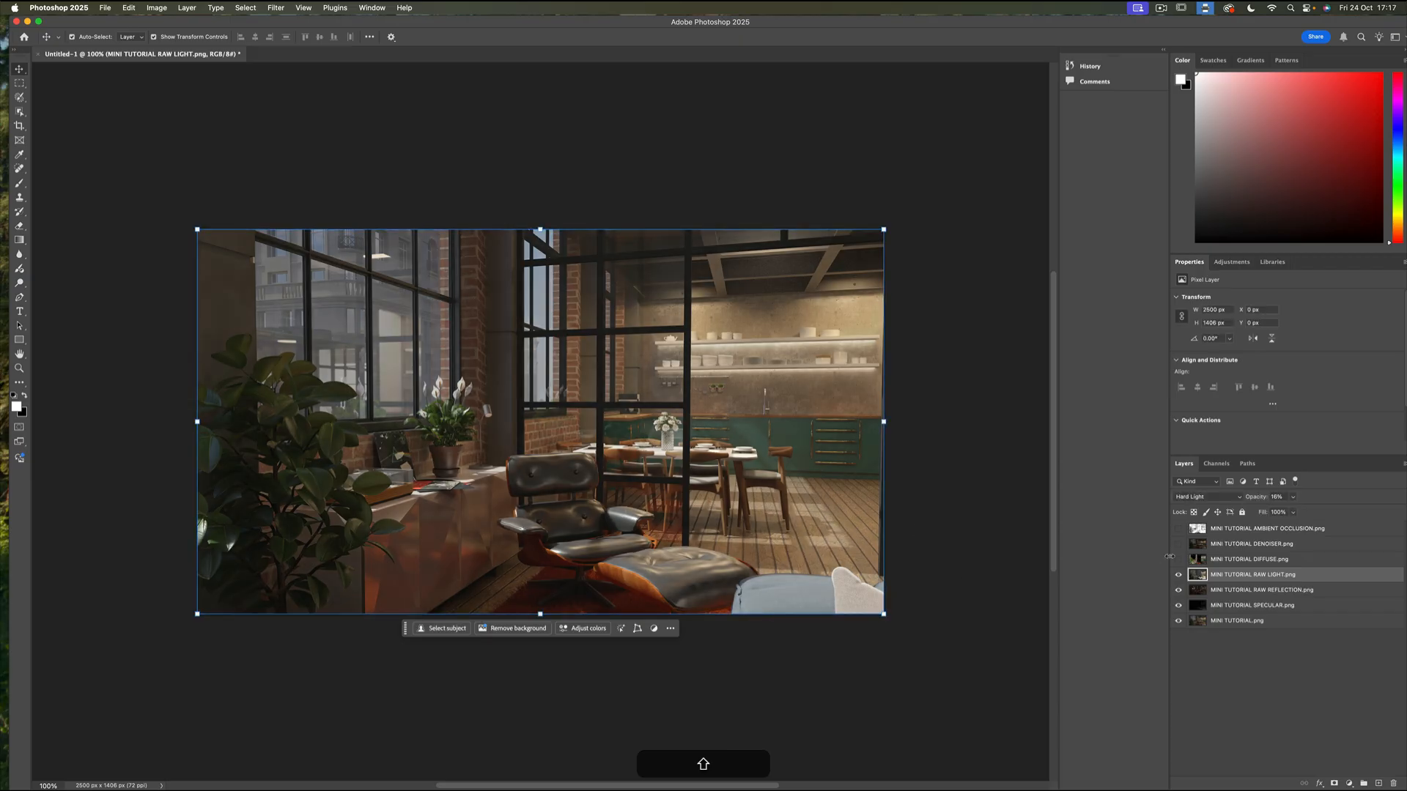
Set the RAW LIGHT layer's opacity to 11% and toggle its visibility to check the effect, leaving it shown
click(1293, 513)
drag(1293, 512, 1290, 512)
click(1178, 575)
click(1179, 575)
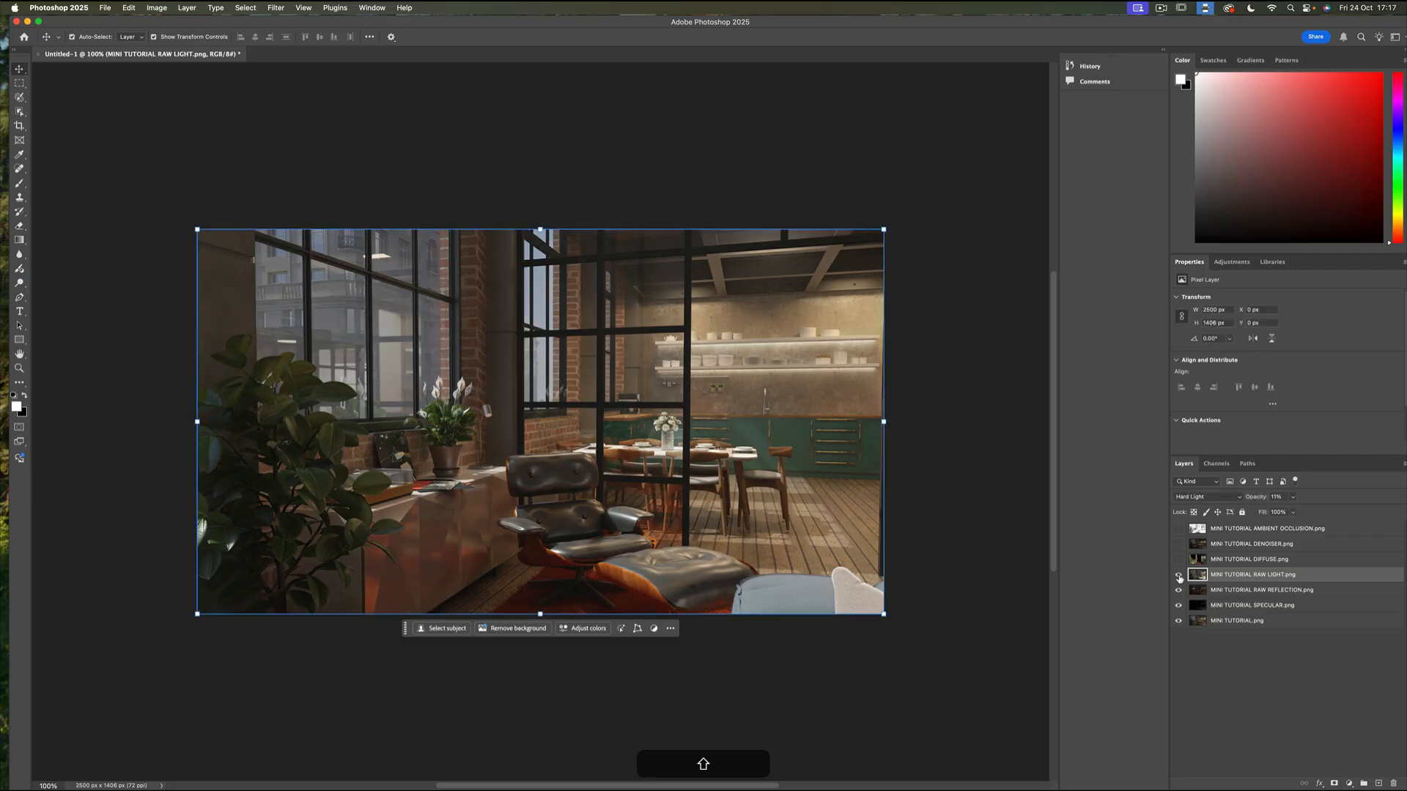
click(1179, 575)
click(1179, 575)
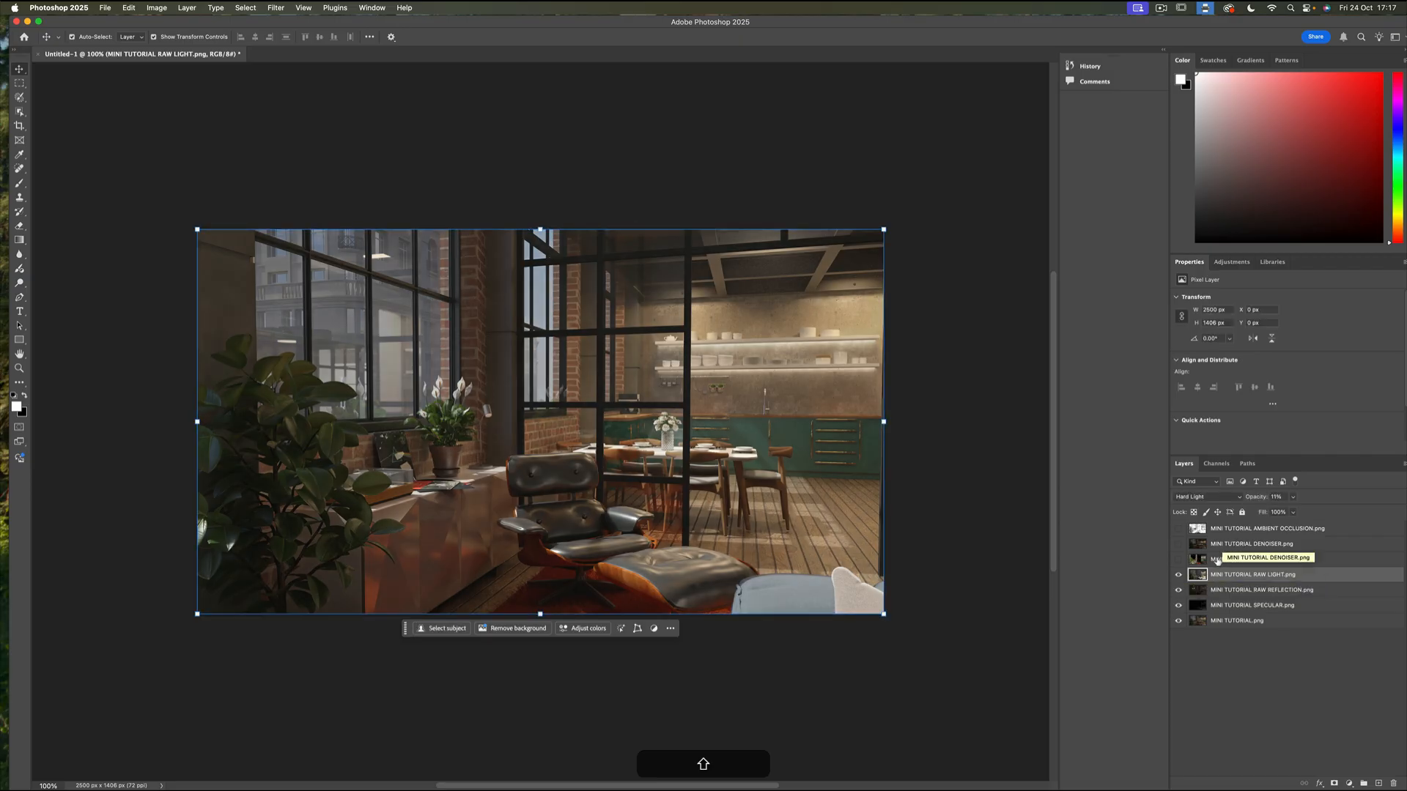
Show the MINI TUTORIAL DIFFUSE.png layer and blend it in Screen mode at 14% opacity
click(1179, 559)
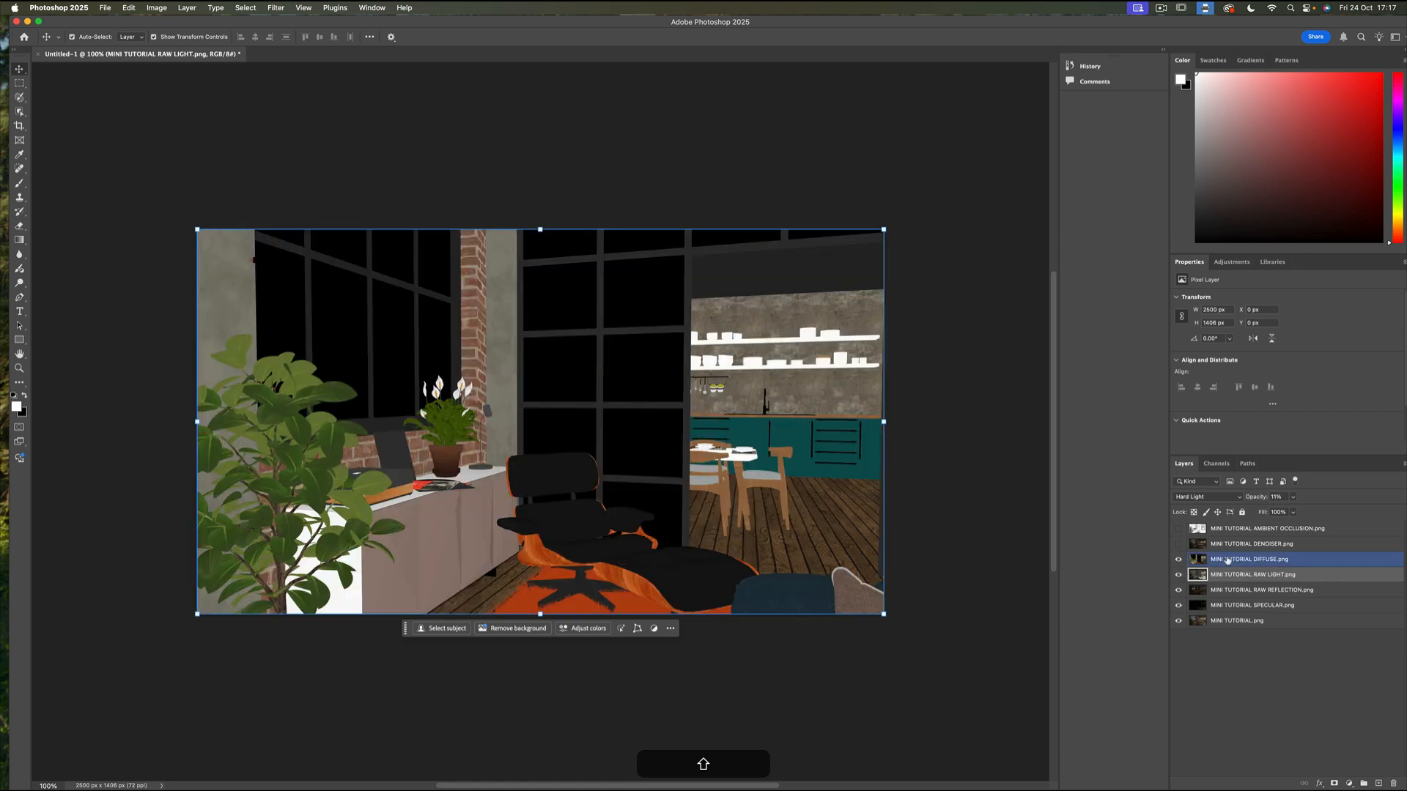
click(1246, 559)
click(1239, 499)
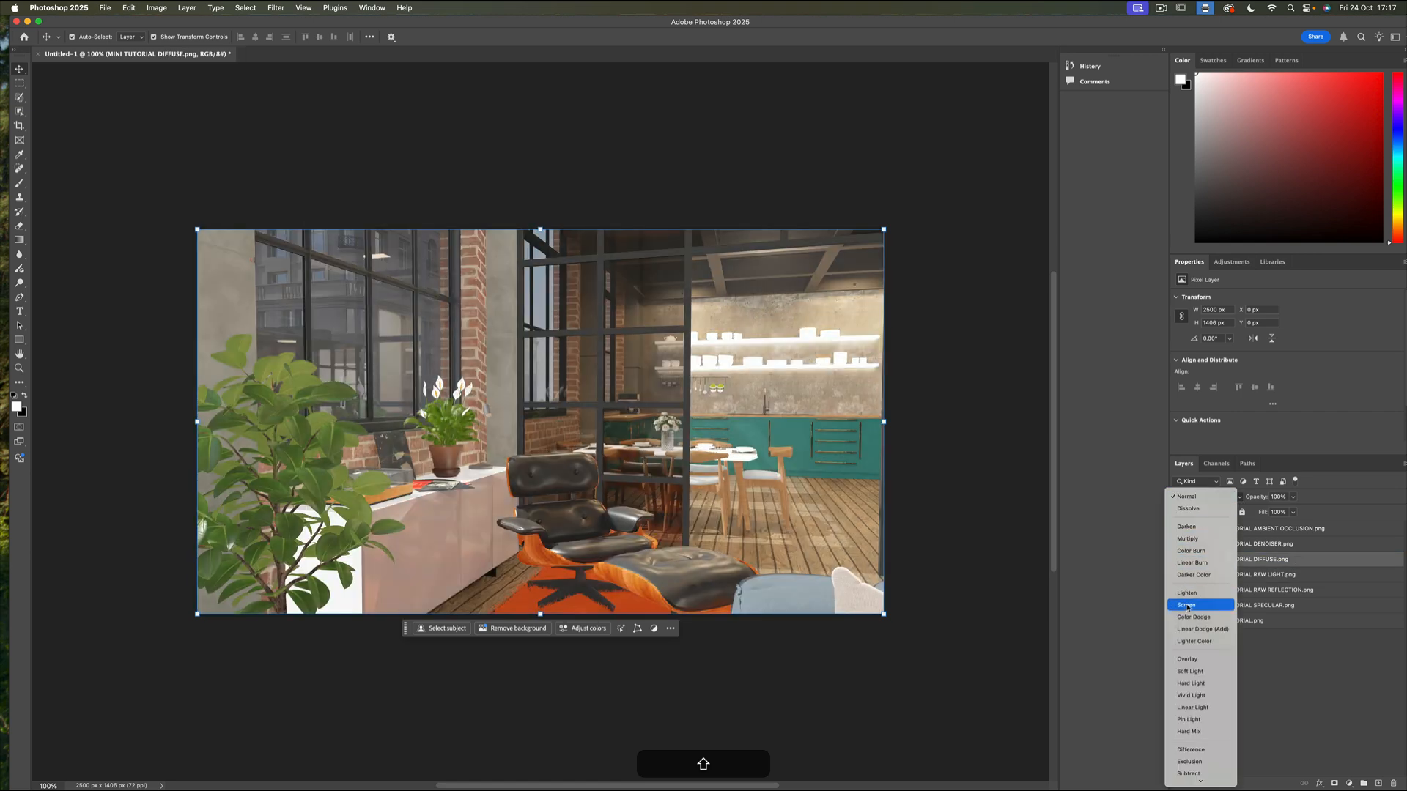
click(1187, 606)
click(1293, 497)
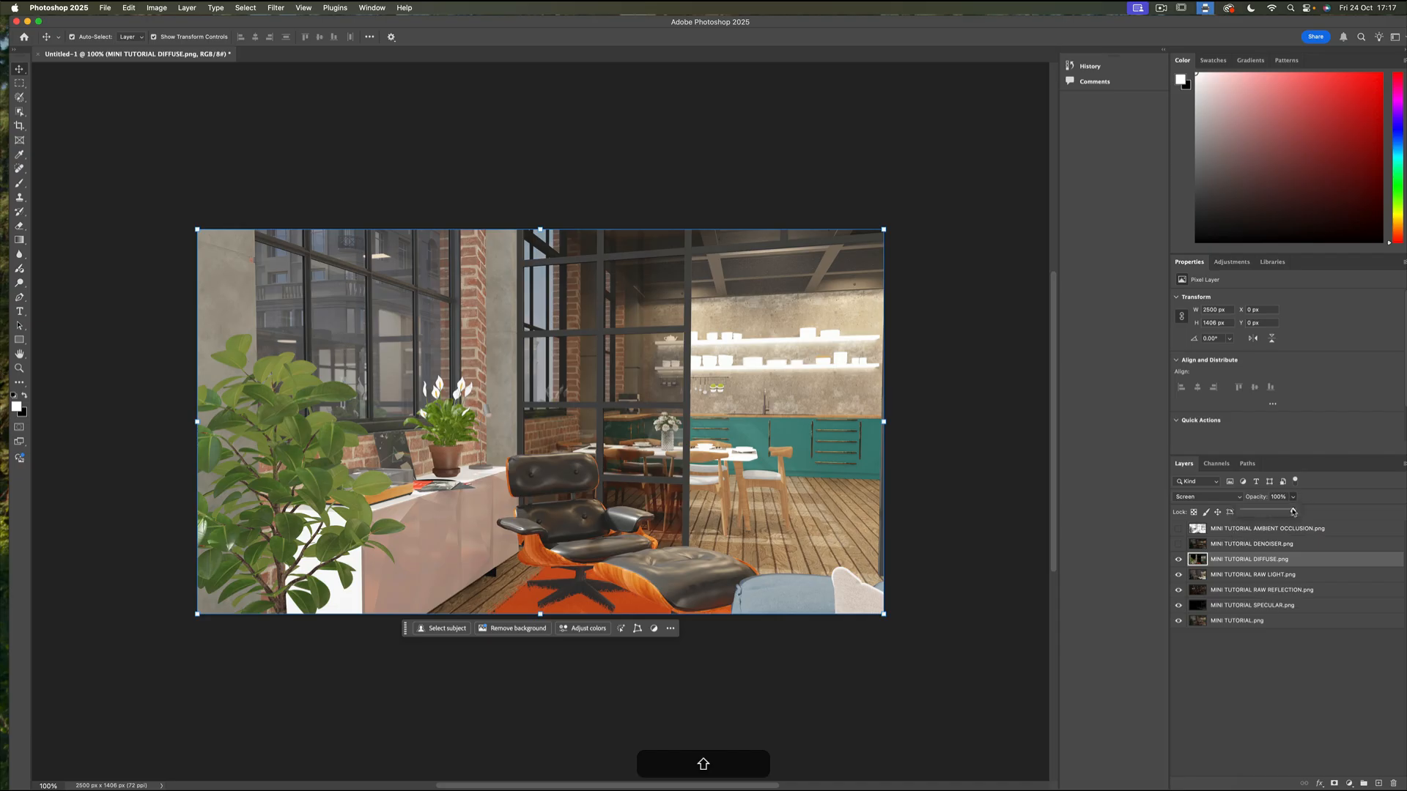
drag(1295, 513, 1251, 513)
Compare the image with and without the DIFFUSE layer, keep it shown, and set its opacity to 9%
click(1179, 559)
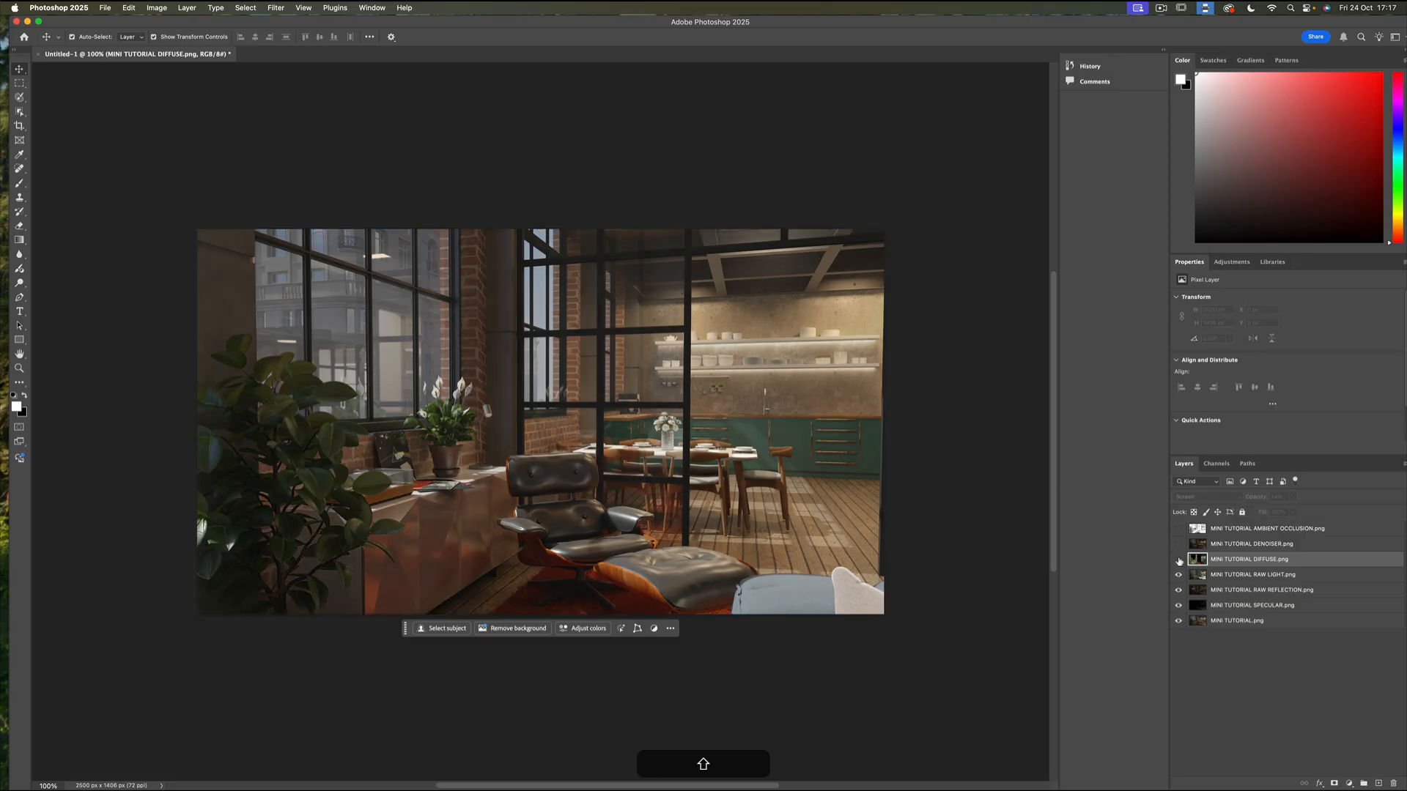
click(1179, 559)
click(1179, 560)
click(1179, 560)
click(1178, 560)
click(1178, 560)
click(1178, 560)
click(1179, 560)
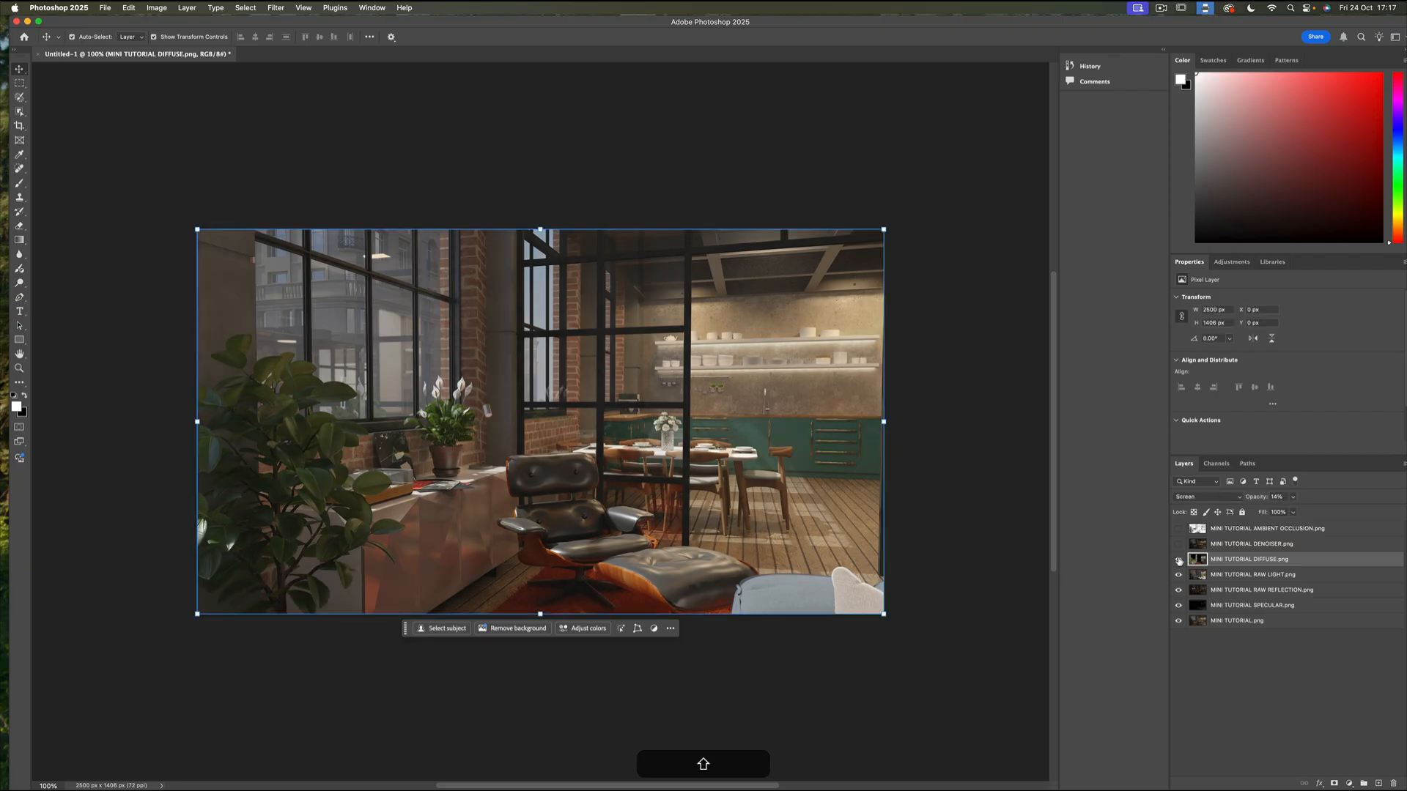
click(1292, 497)
drag(1291, 512, 1291, 513)
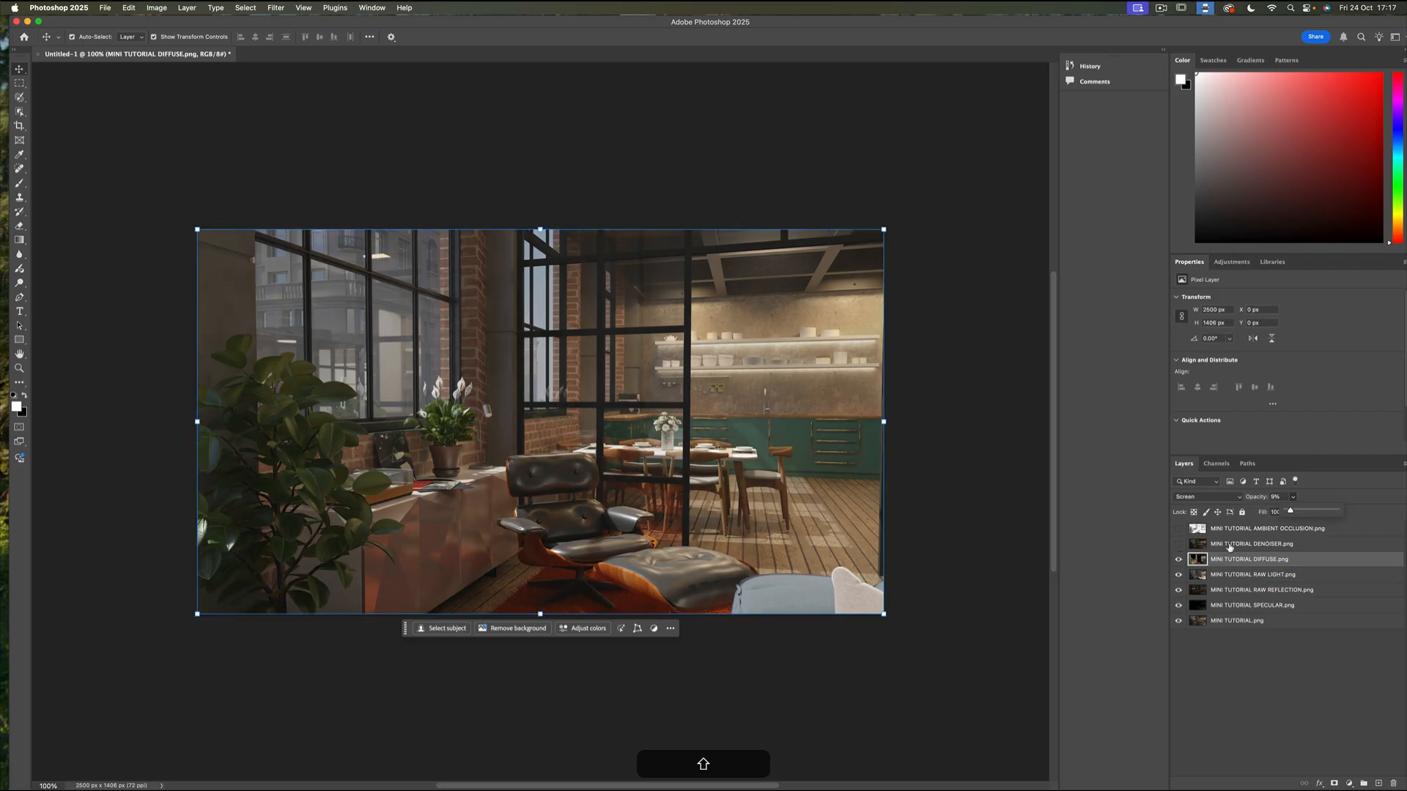
Show the MINI TUTORIAL DENOISER.png layer and toggle its visibility to compare it with the blended layers beneath, leaving it shown
click(1189, 545)
click(1179, 544)
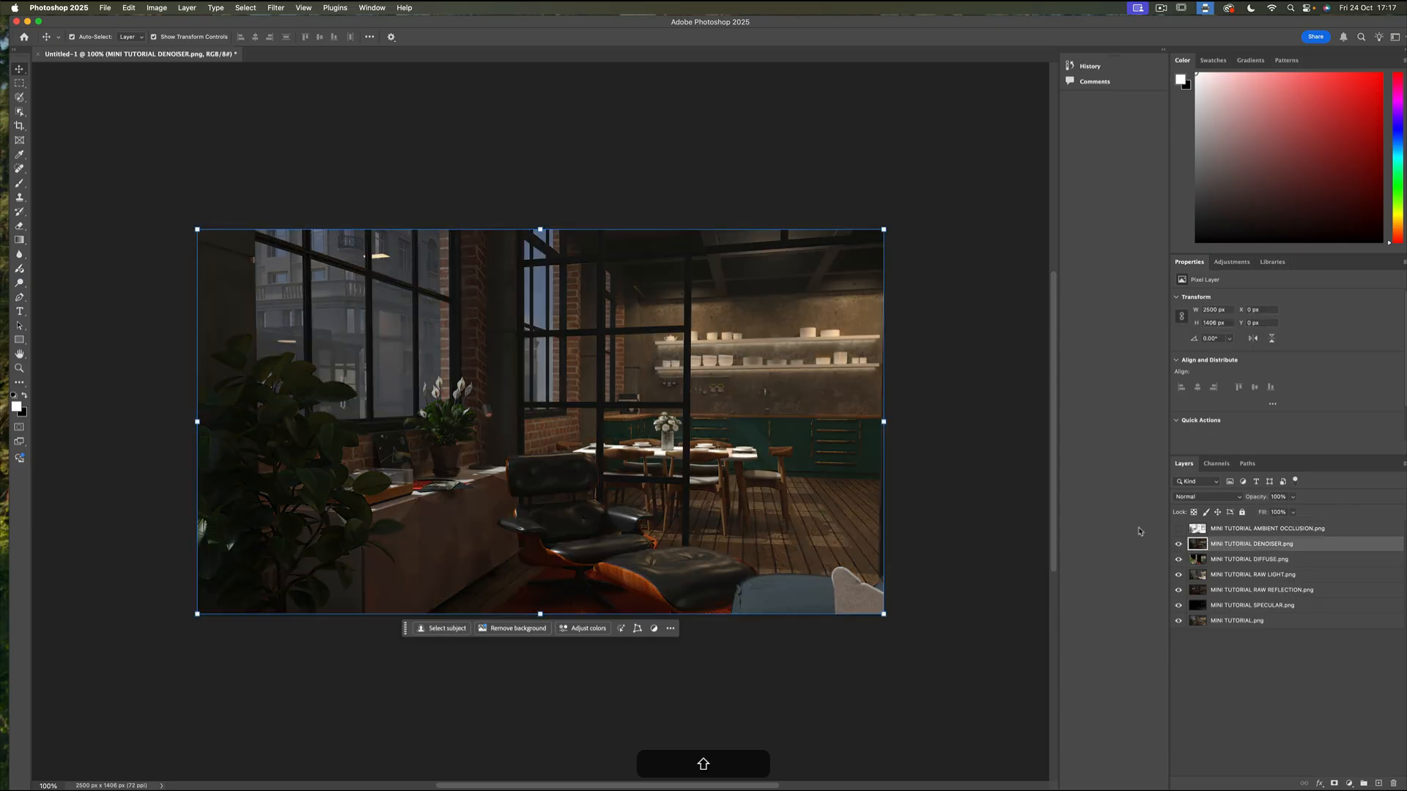
click(1179, 545)
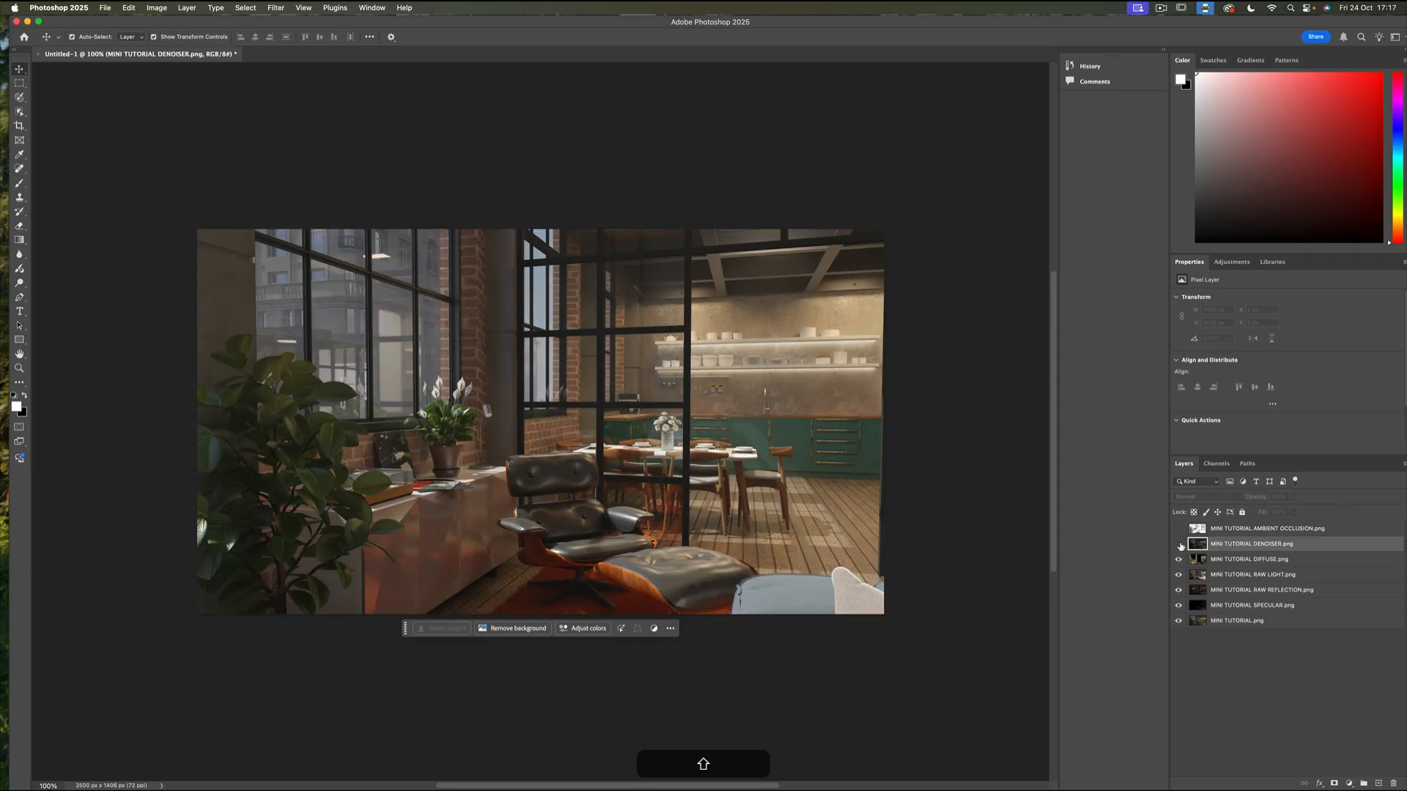
click(1179, 545)
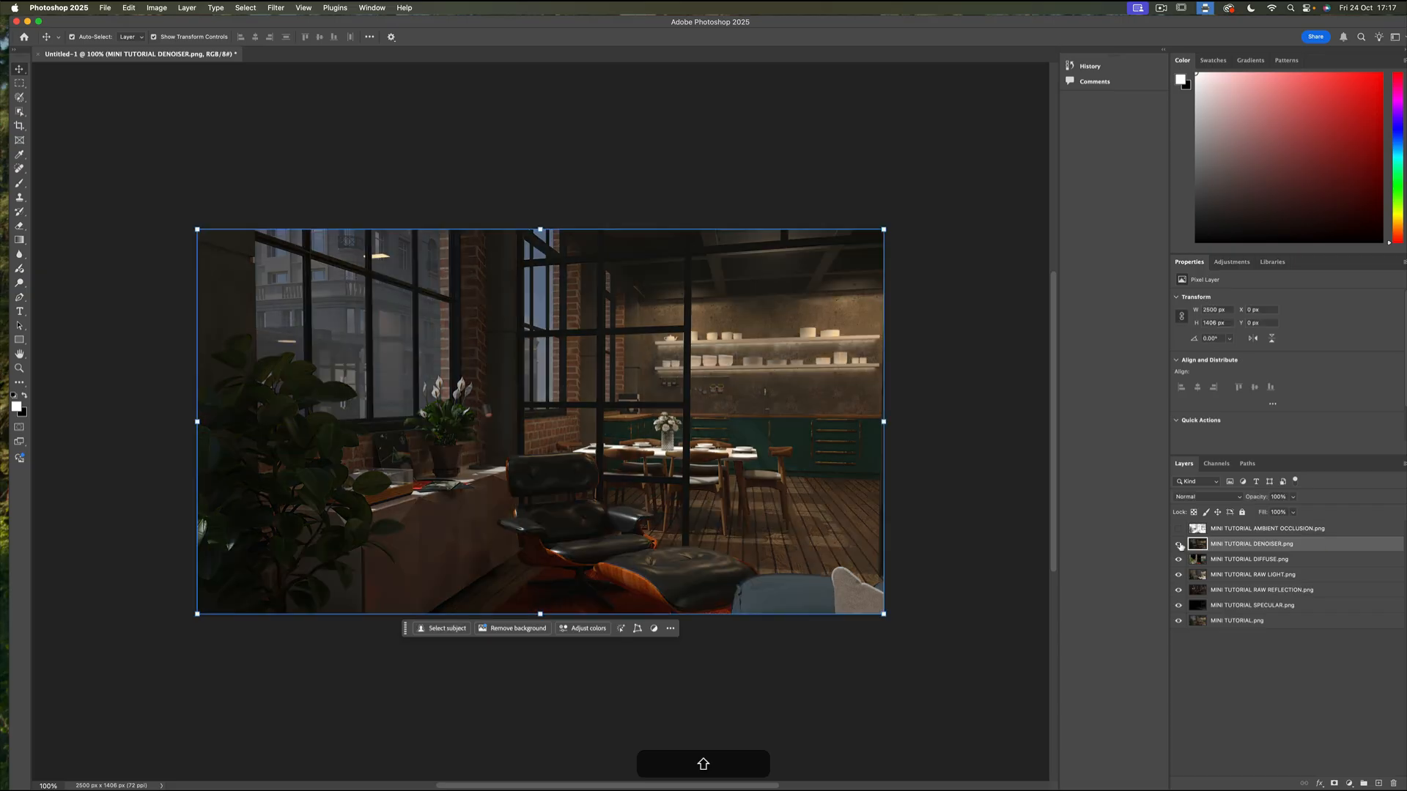
click(1179, 544)
click(1179, 545)
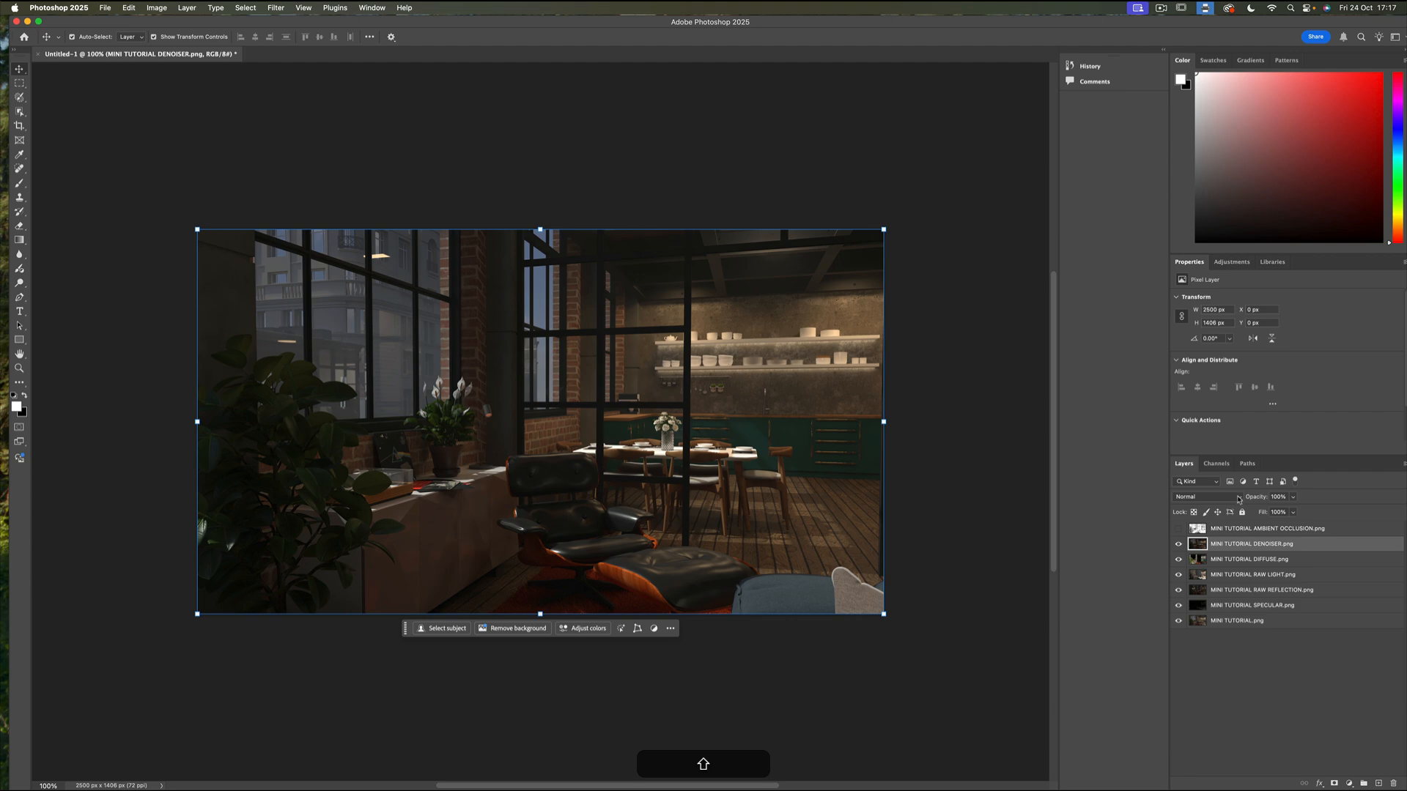
Set the DENOISER layer's opacity to 13% and toggle its visibility to compare the effect, leaving the layer hidden
click(1293, 499)
drag(1294, 512, 1251, 514)
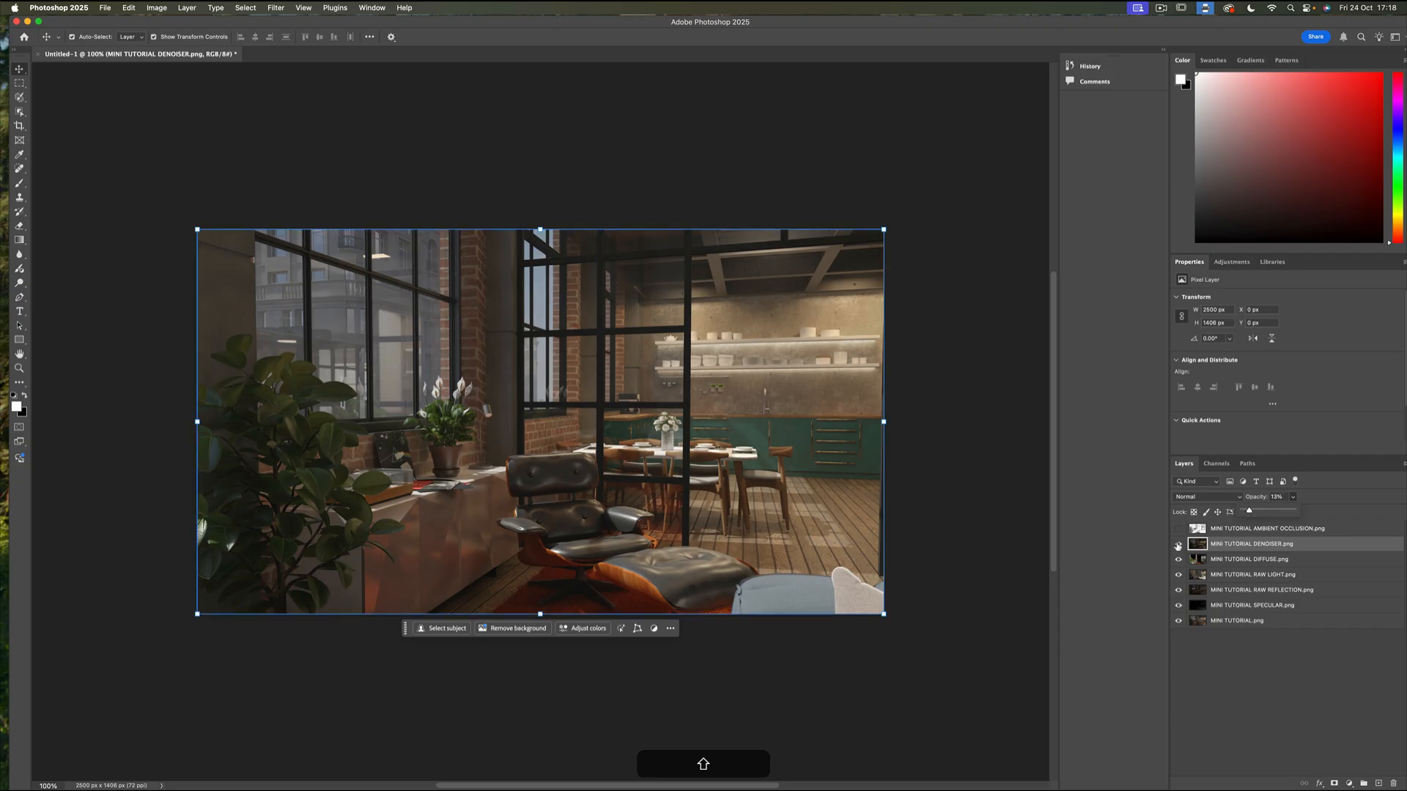
click(1178, 545)
click(1177, 545)
click(1178, 546)
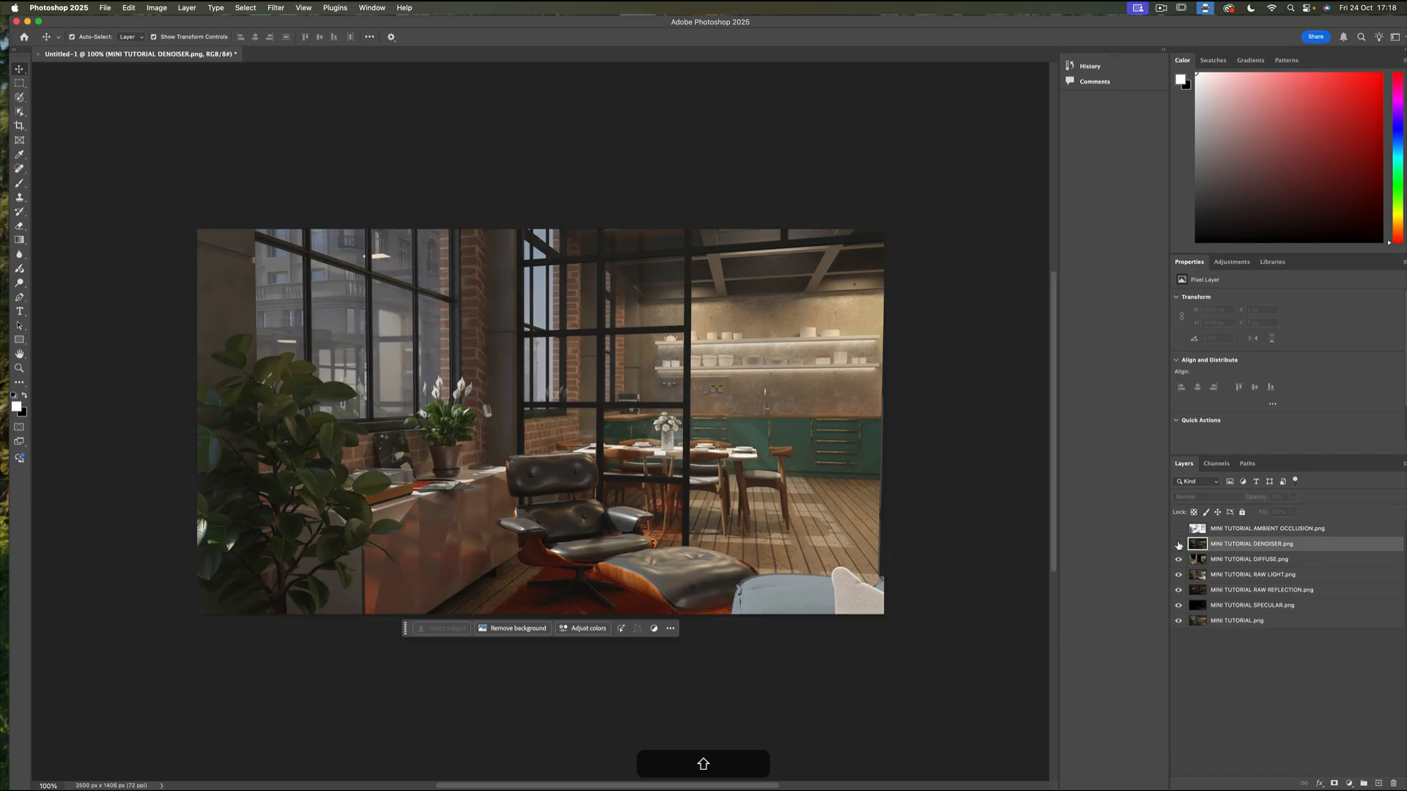
Show the MINI TUTORIAL AMBIENT OCCLUSION.png and DENOISER layers, and blend the AMBIENT OCCLUSION layer in Multiply mode at 63% opacity
click(1243, 529)
click(1177, 529)
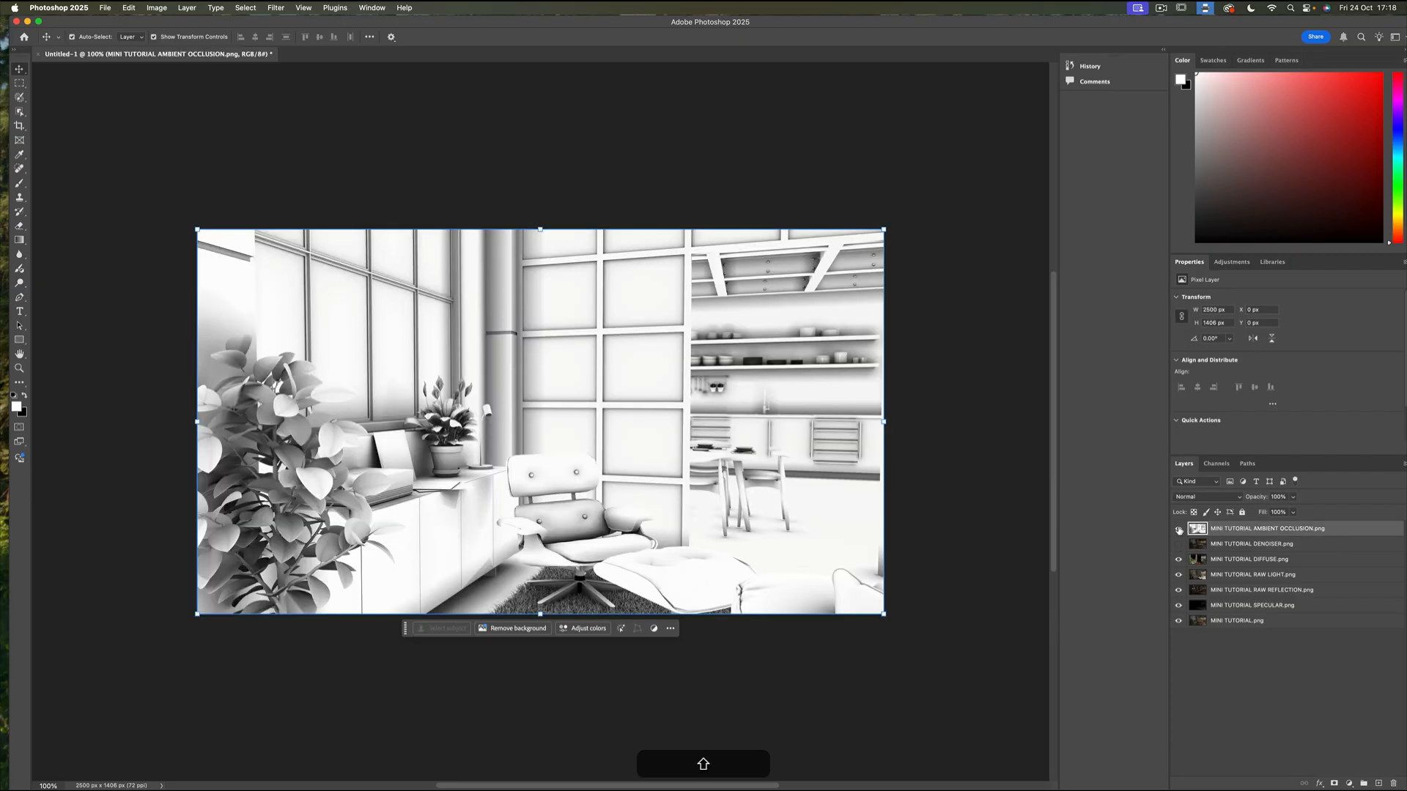
click(1178, 545)
click(1193, 545)
click(1240, 499)
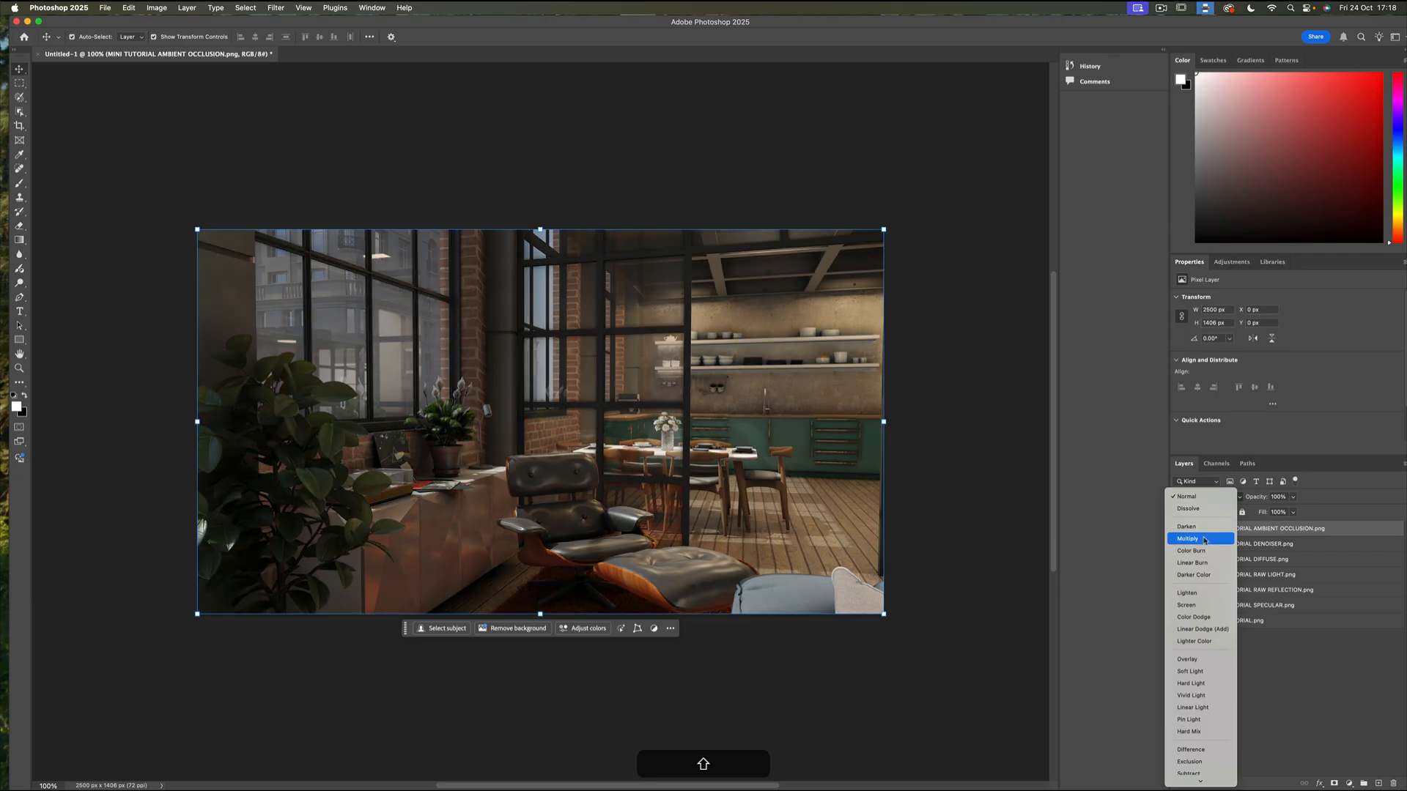
click(1195, 534)
click(1294, 497)
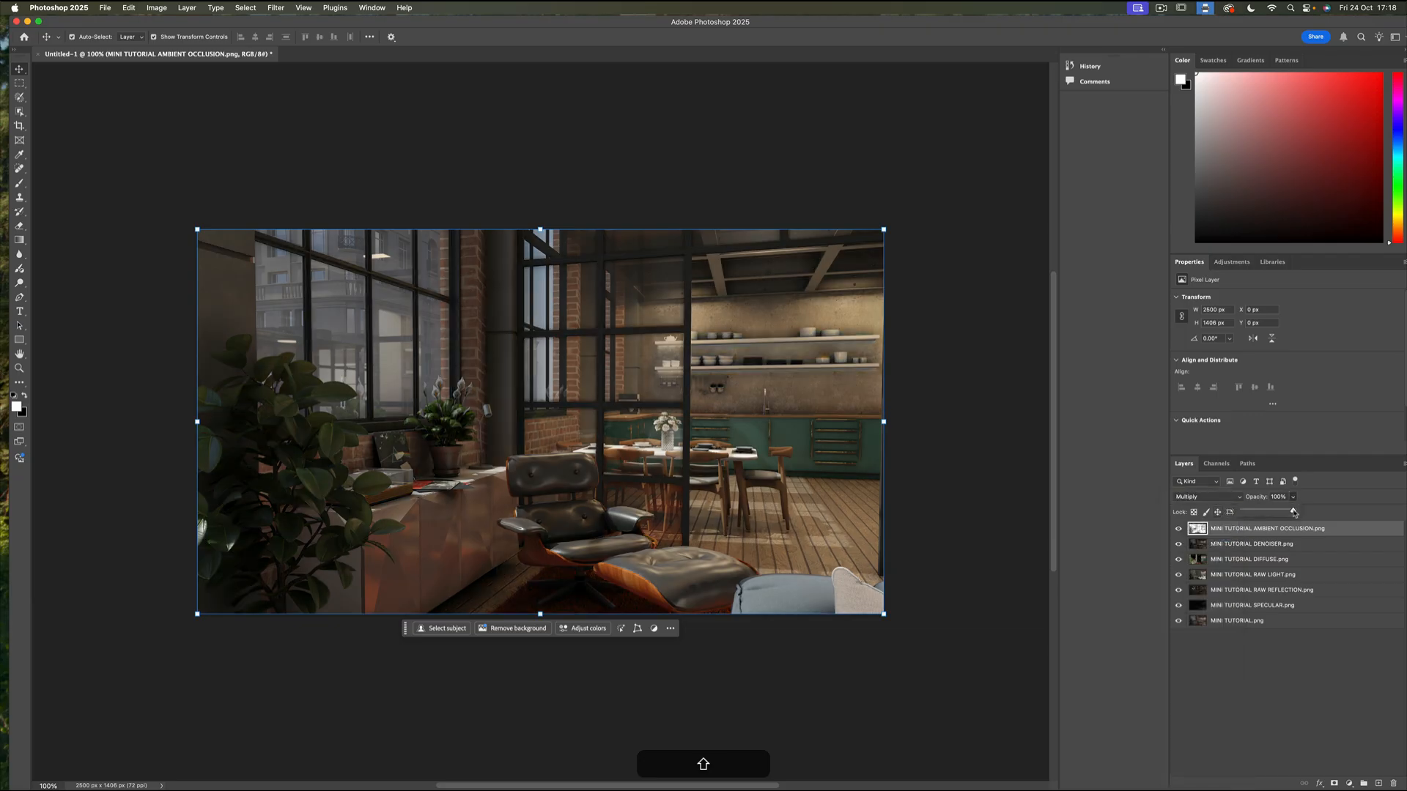
drag(1295, 512, 1280, 512)
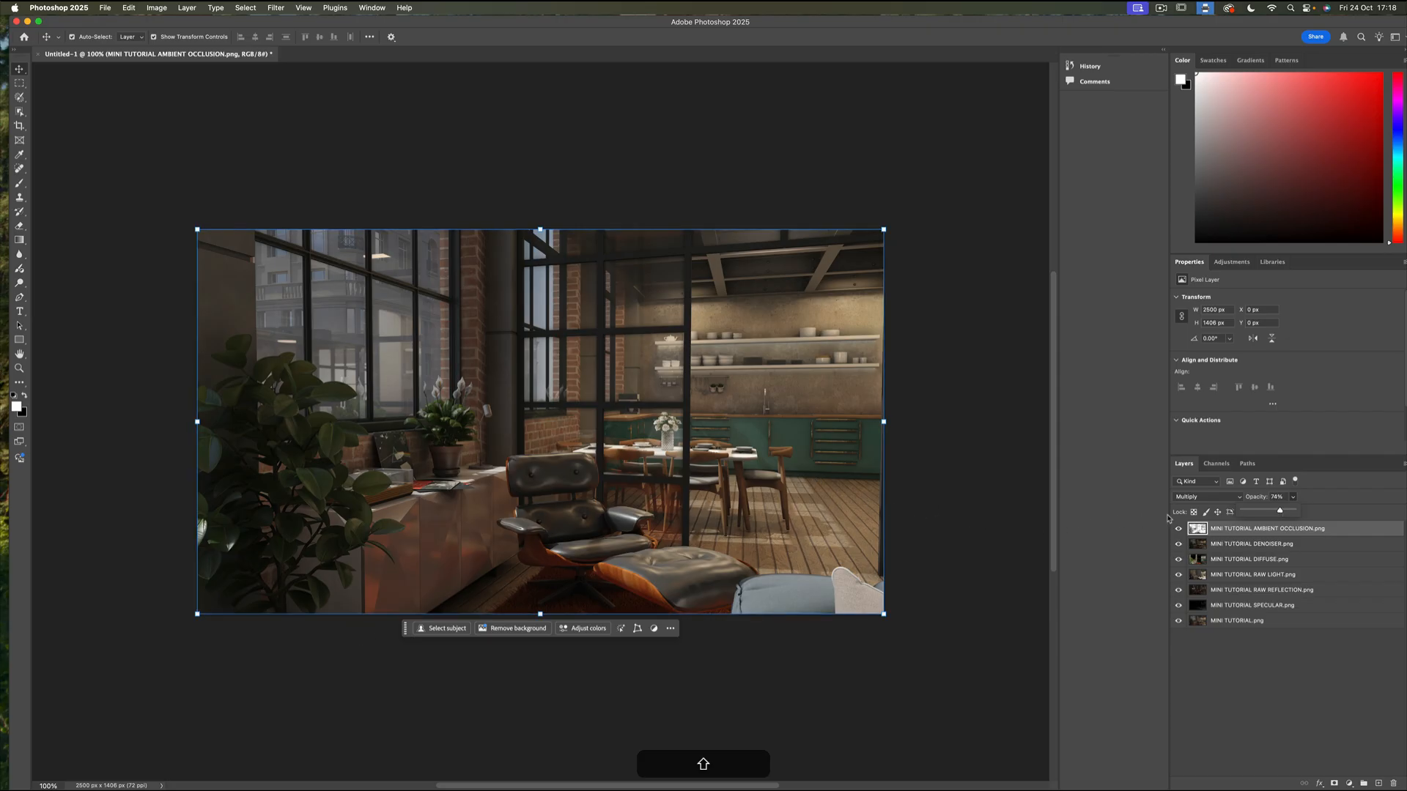
drag(1282, 511, 1275, 513)
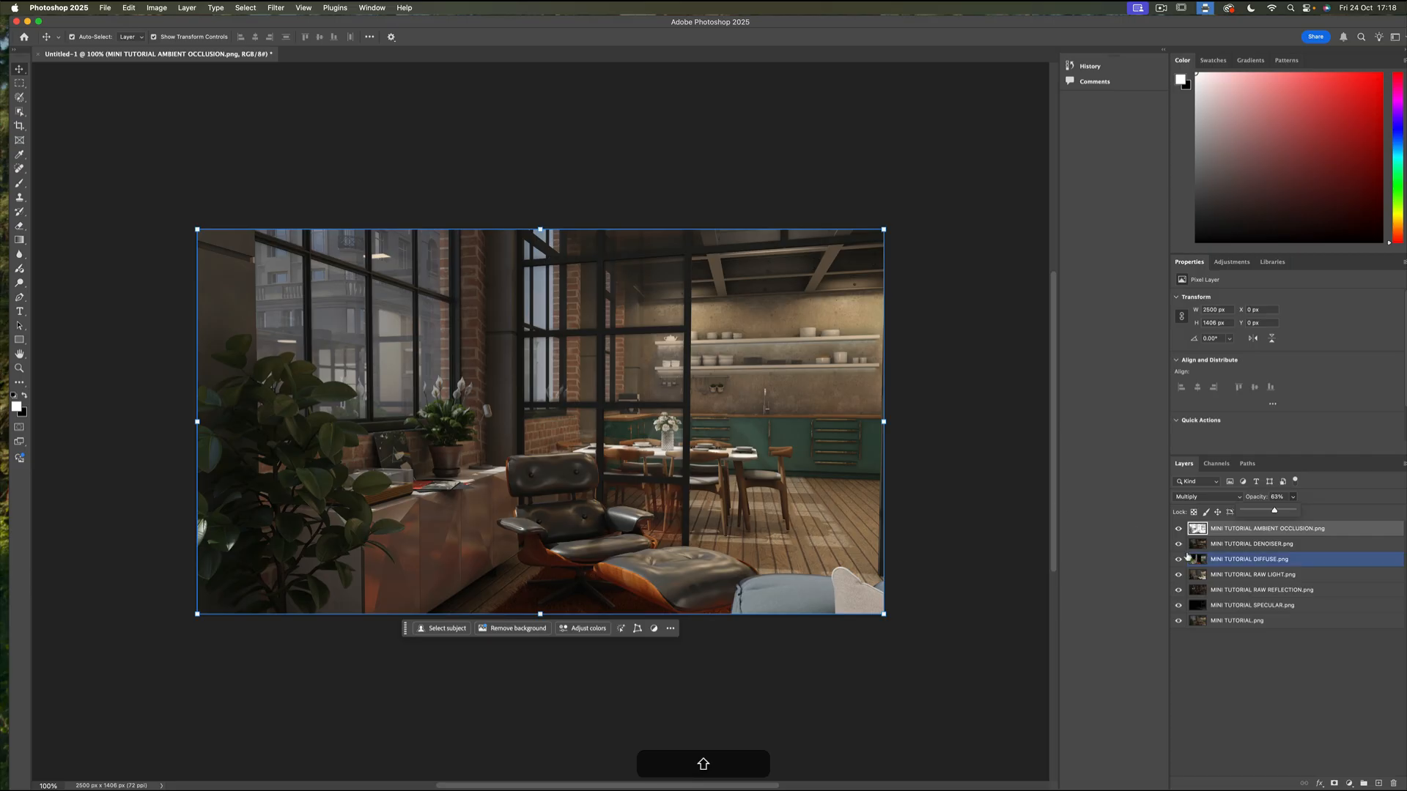
Select all layers from MINI TUTORIAL.png up to AMBIENT OCCLUSION and stamp the visible result into a new merged layer above them
click(1269, 623)
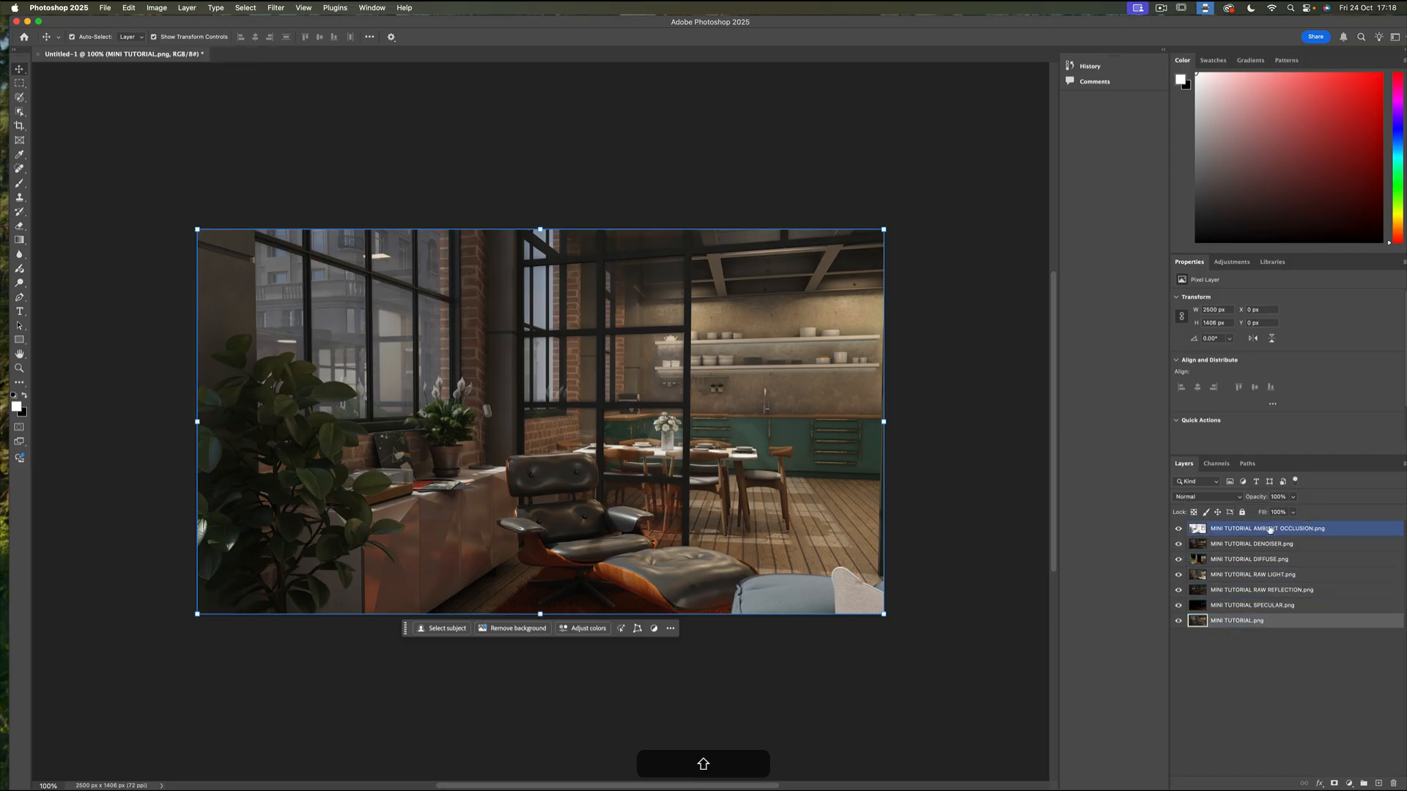
shift+click(1270, 529)
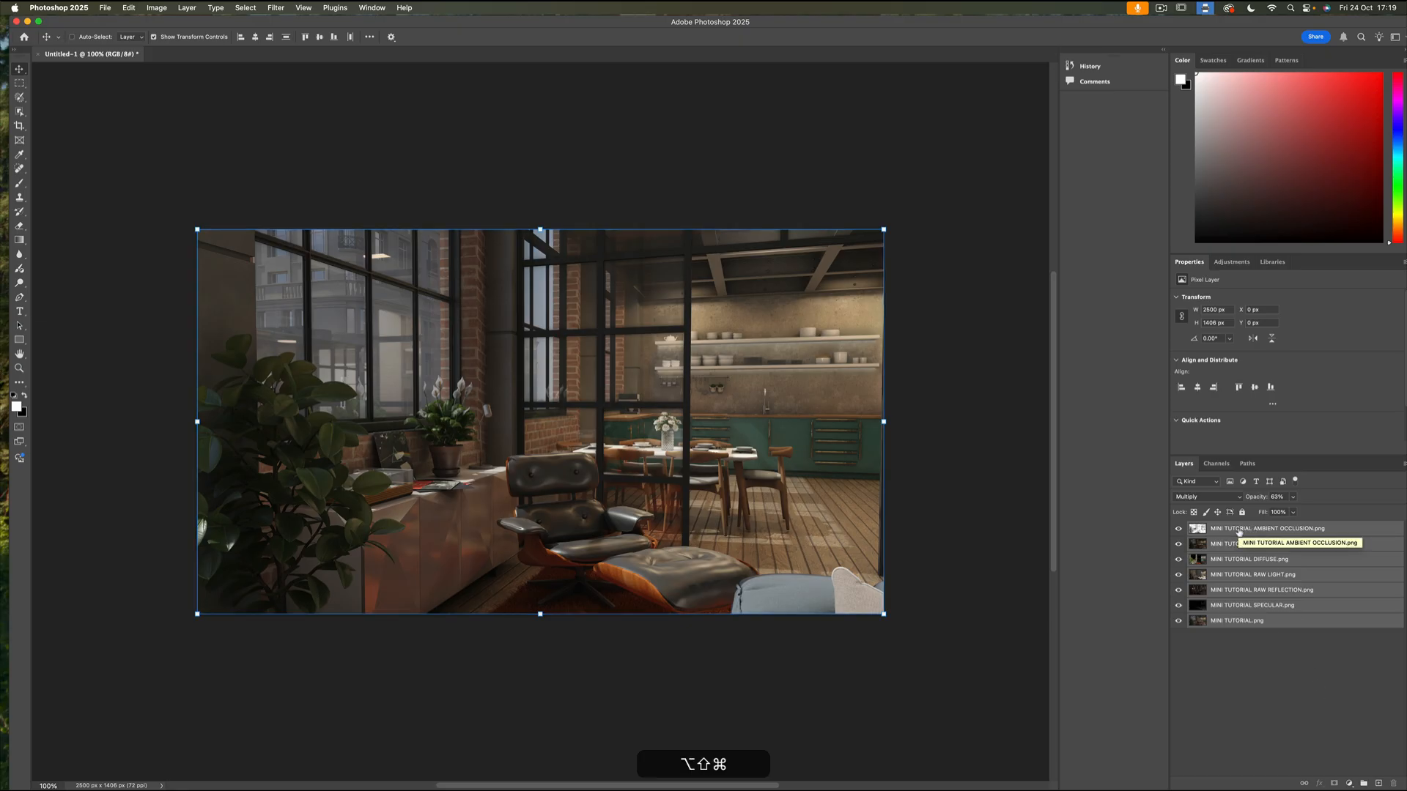
key(super+alt+shift+e)
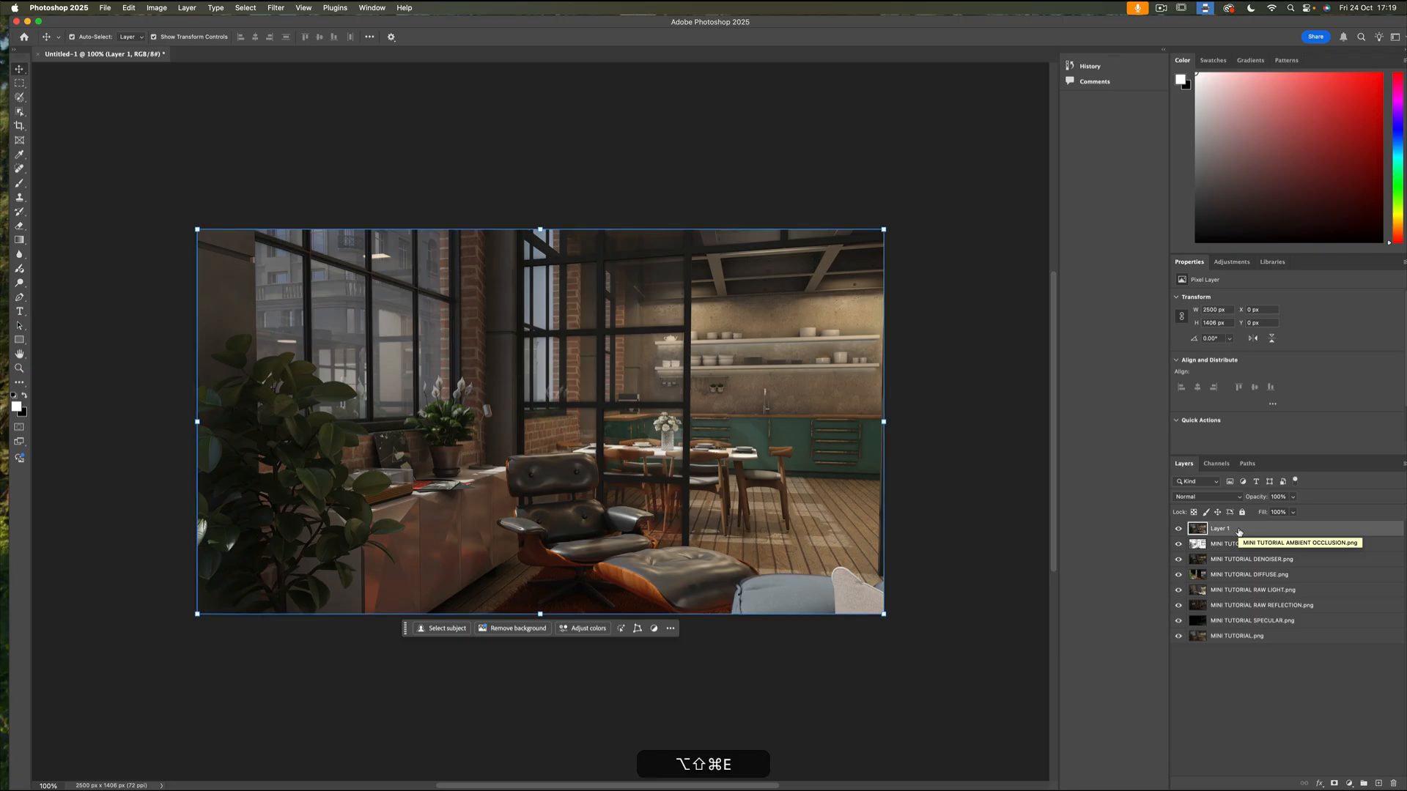
Group the layers from MINI TUTORIAL AMBIENT OCCLUSION.png down to MINI TUTORIAL.png, hide the group, and rename it STACK
click(1246, 544)
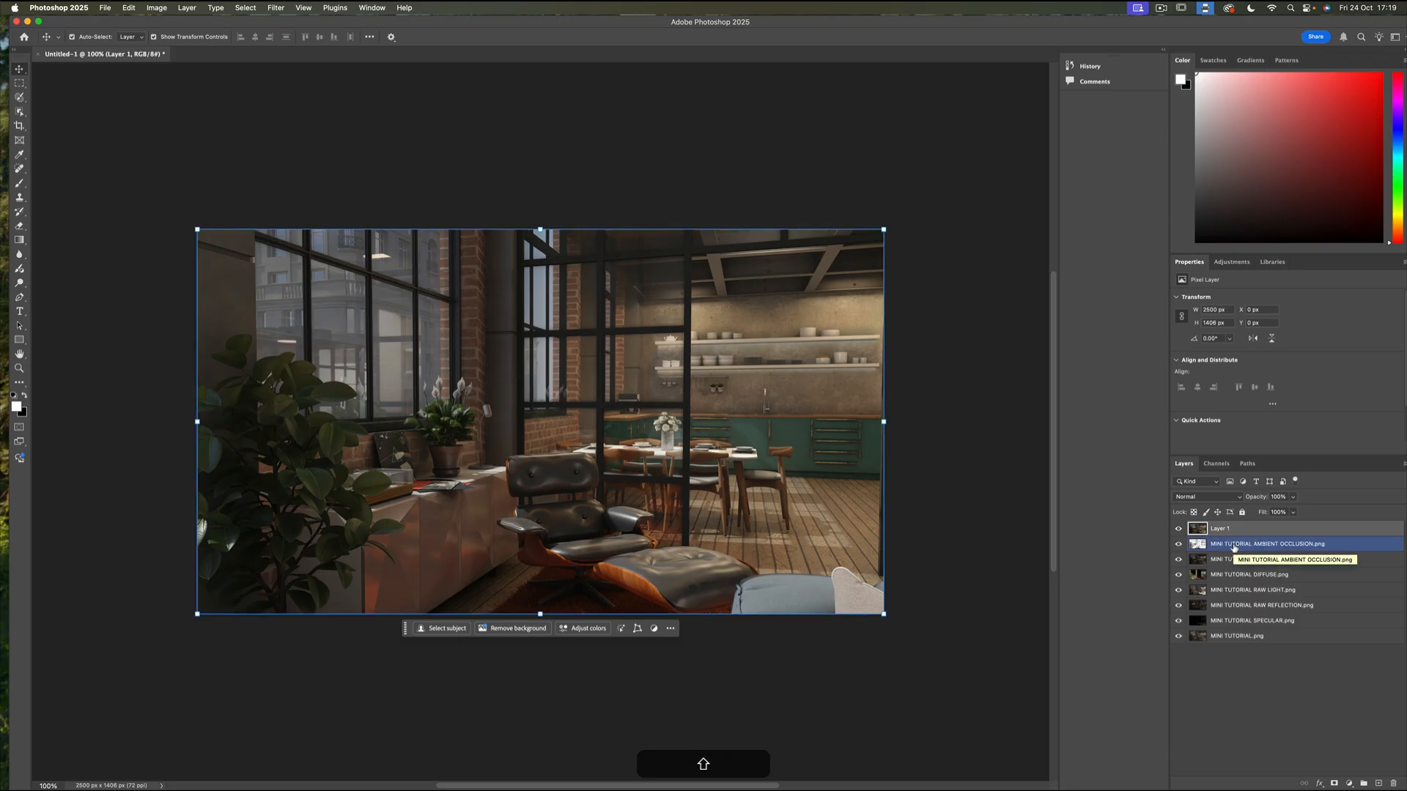
click(1242, 636)
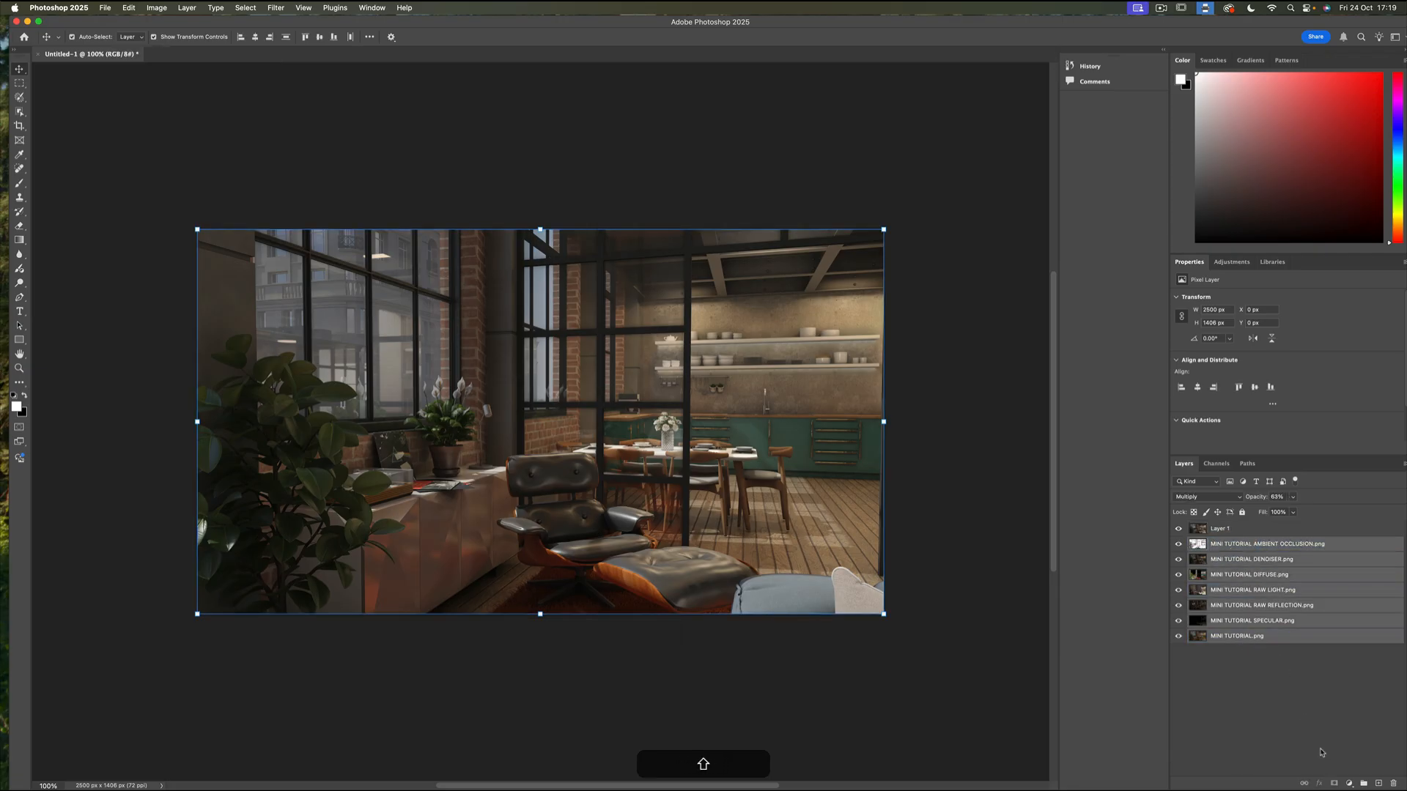
click(1365, 784)
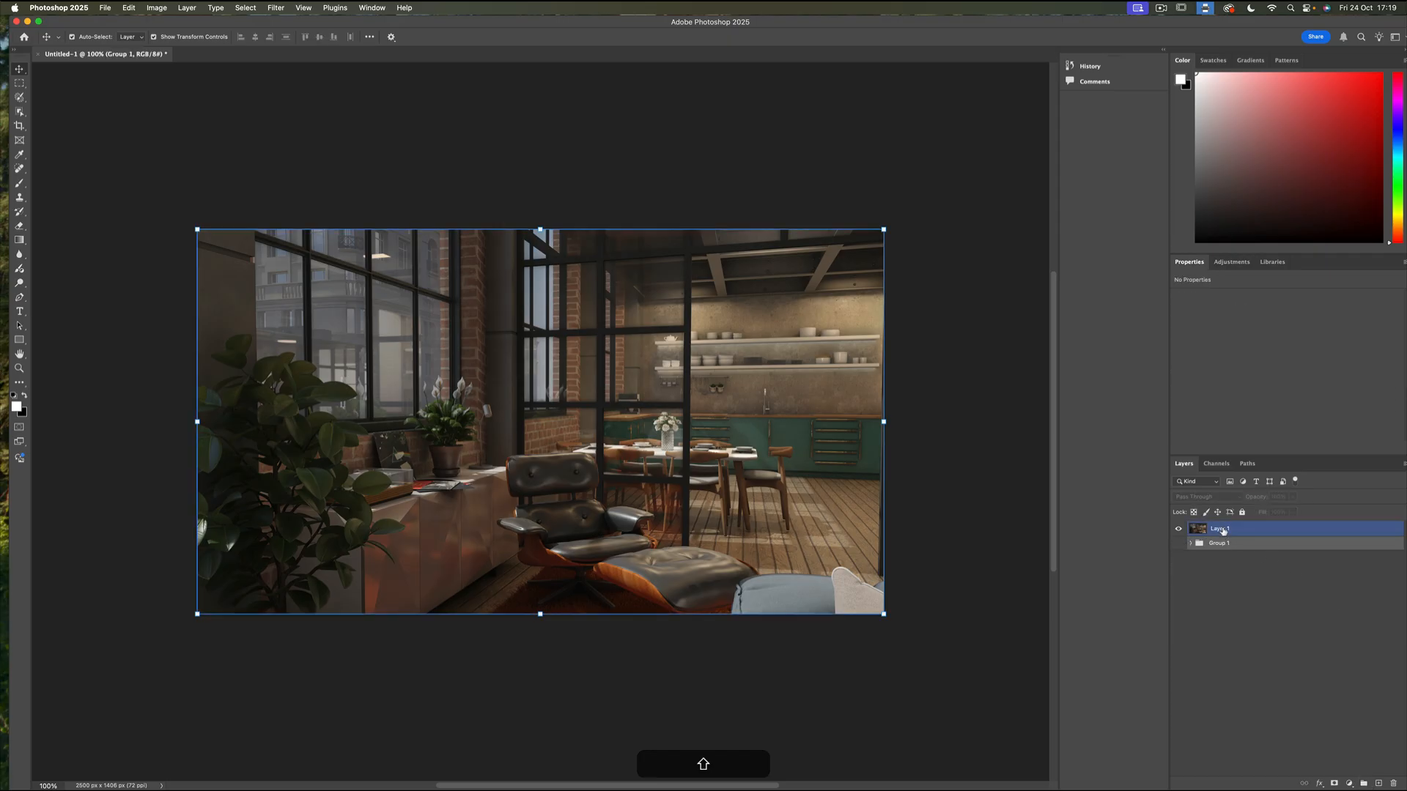
double_click(1219, 543)
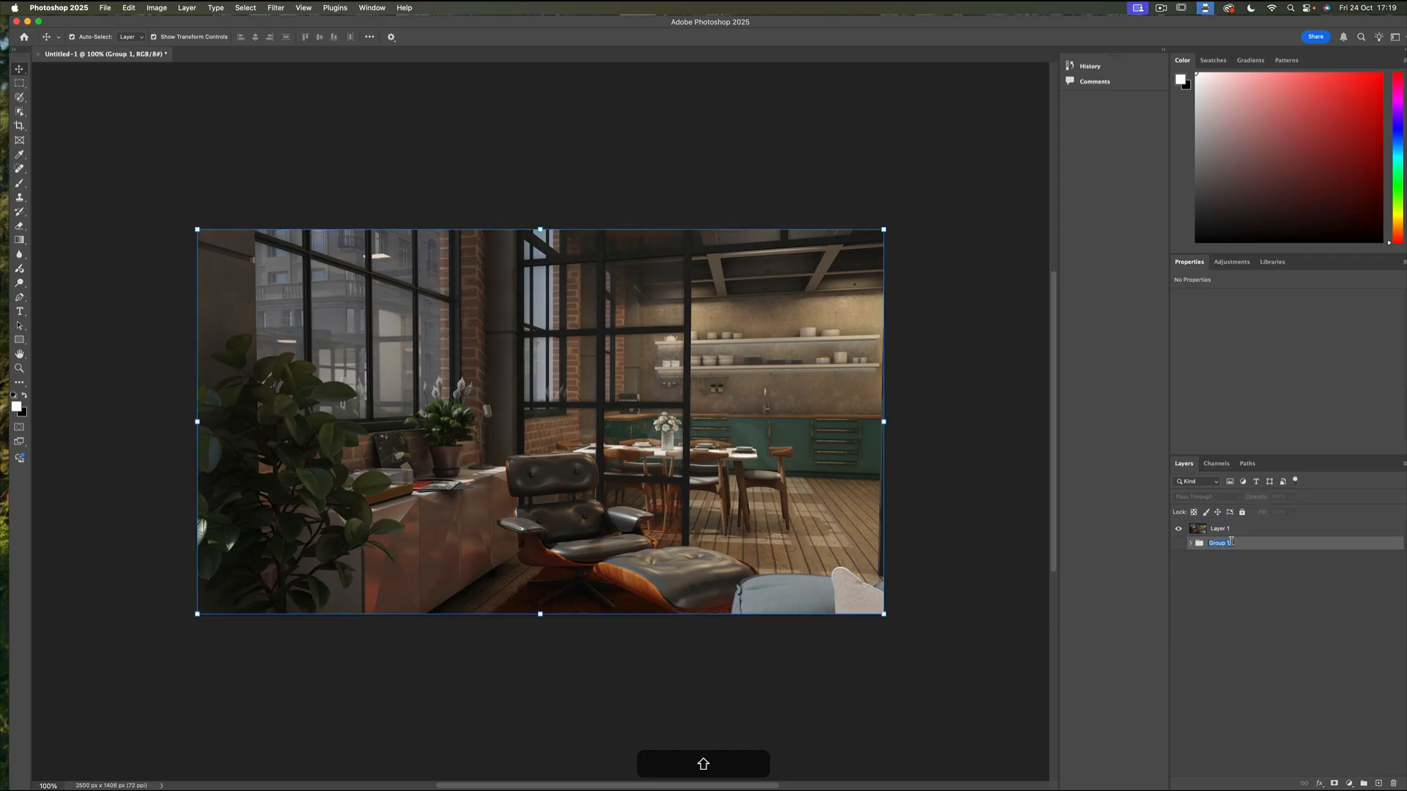
text(STACK)
key(shift+Return)
Duplicate the merged Layer 1 and open the copy in the Camera Raw Filter
click(1230, 529)
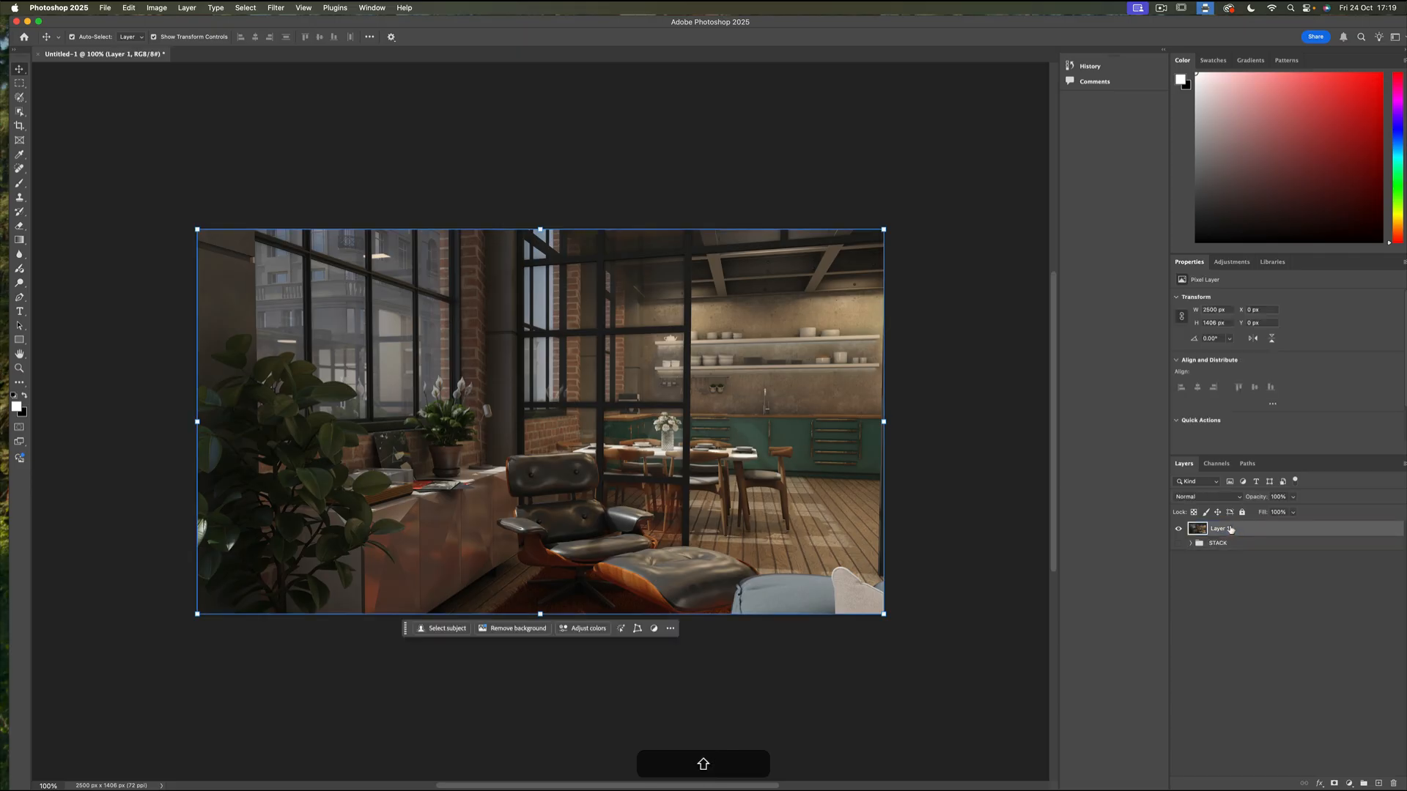
key(super+j)
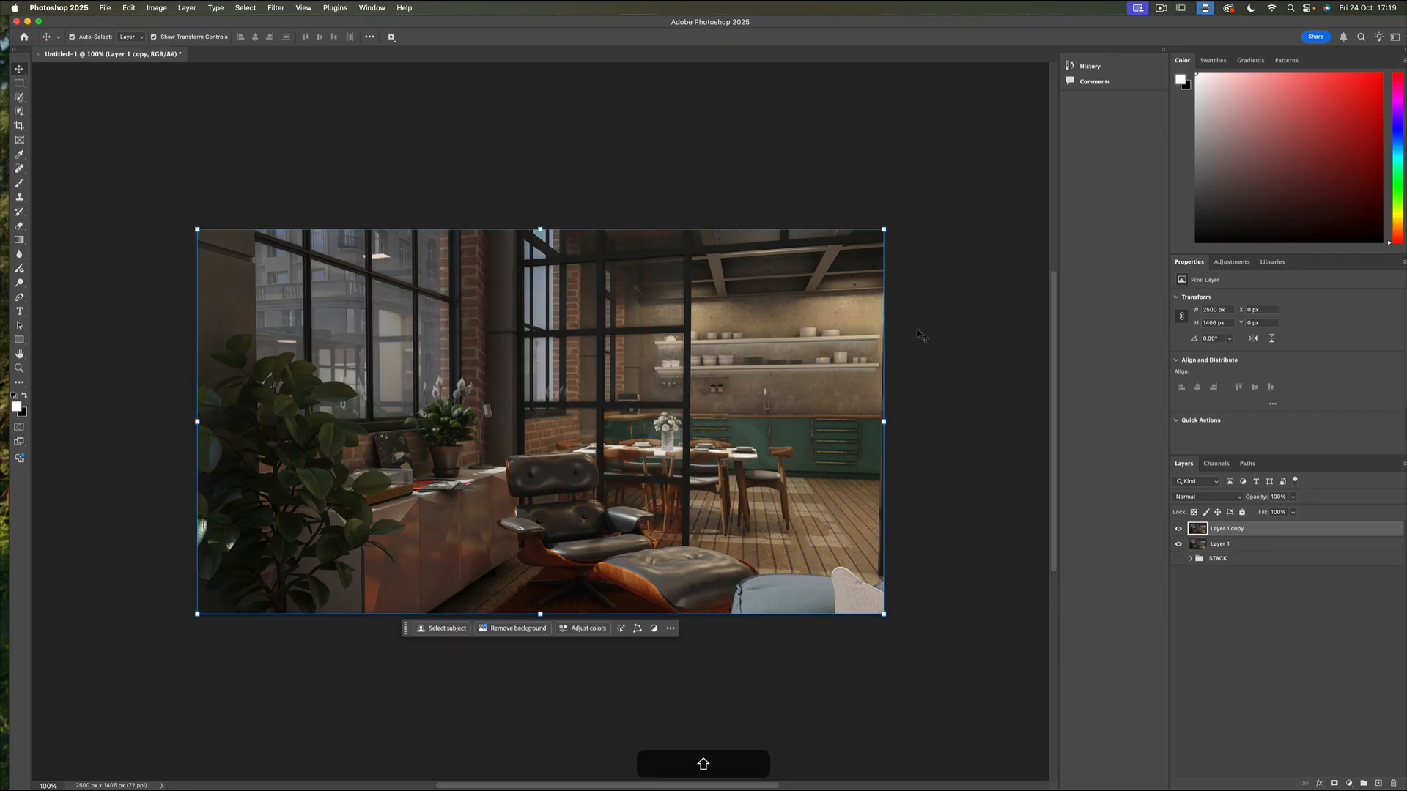
click(268, 7)
mouse_move(306, 150)
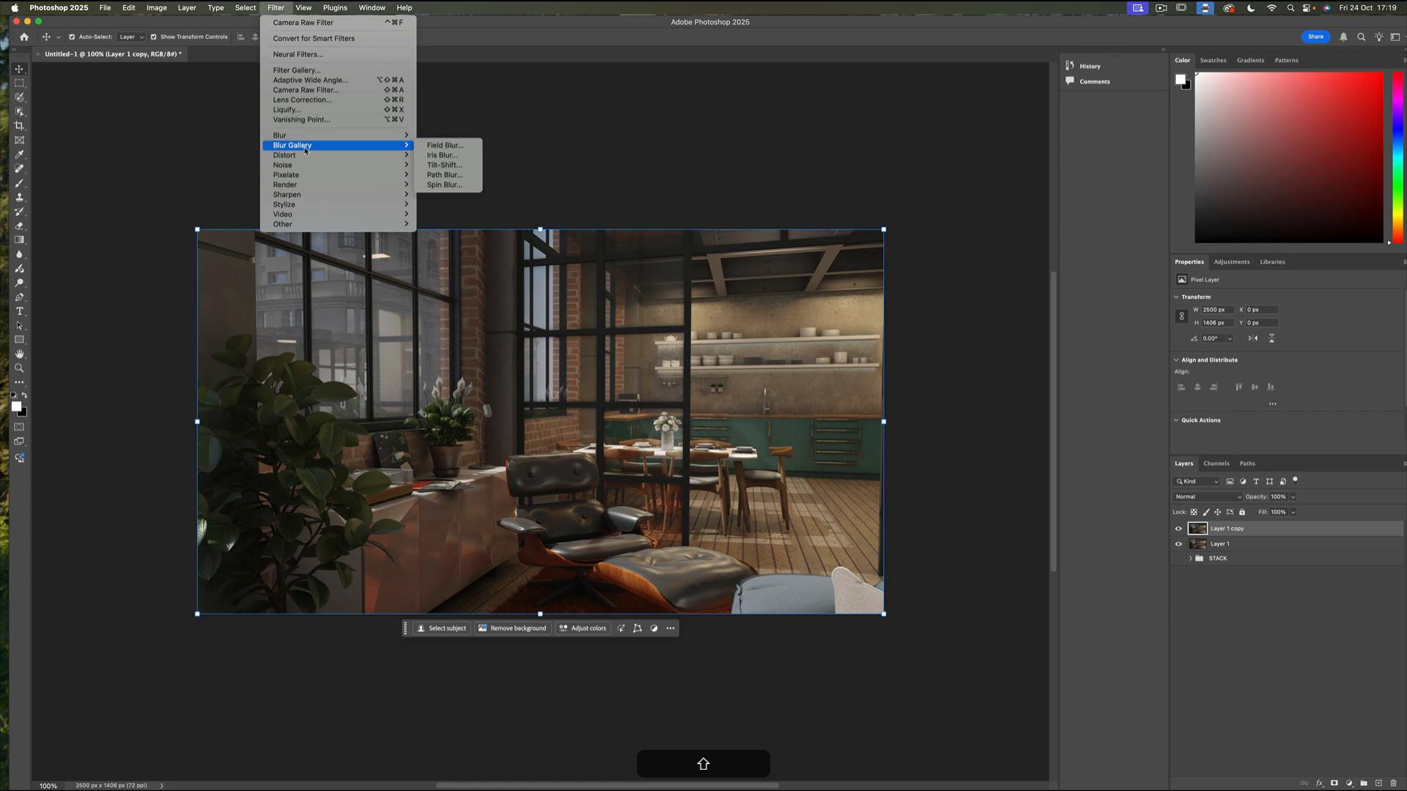
click(311, 91)
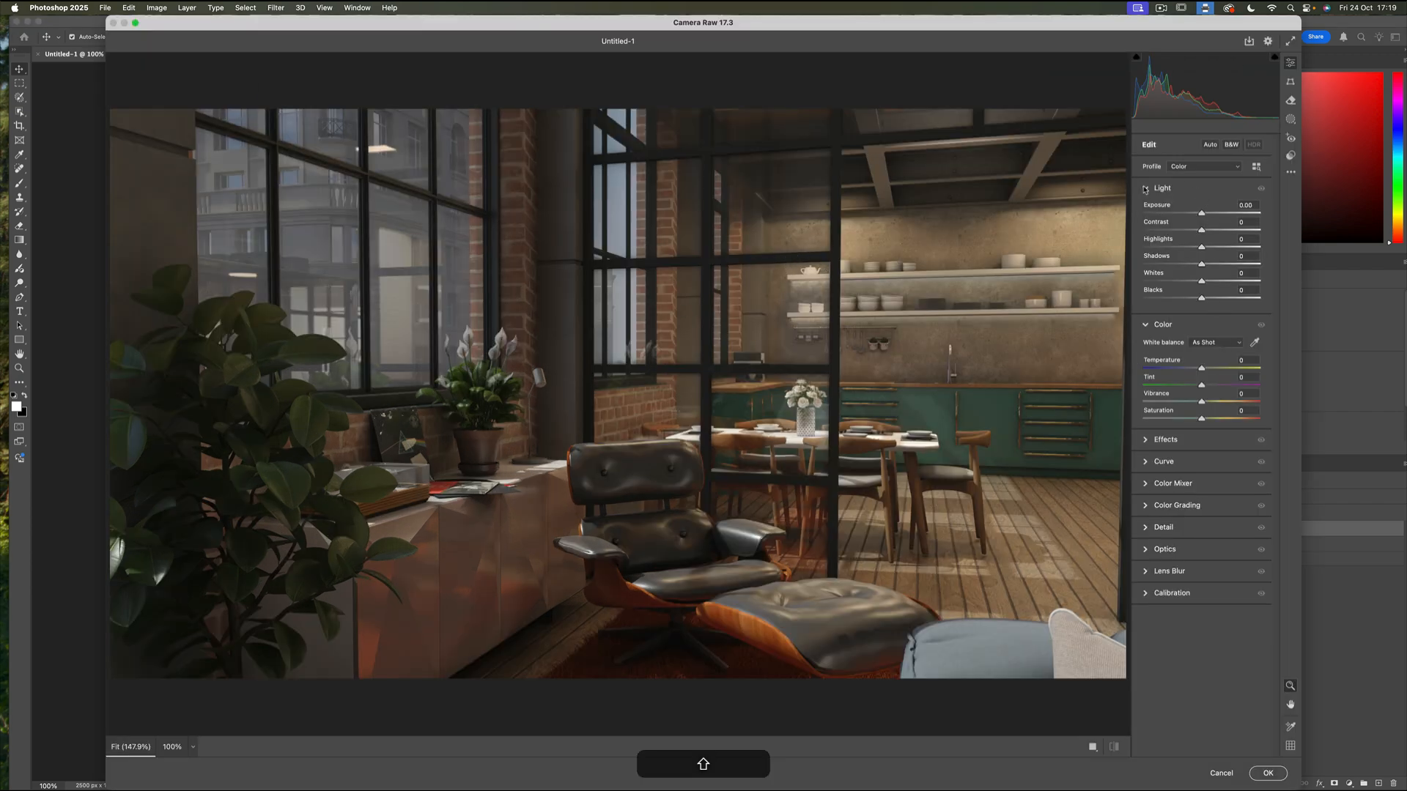
Apply automatic corrections, then set Exposure +0.30, Contrast +11, Highlights -8, Shadows +5 and Whites +21
click(1210, 145)
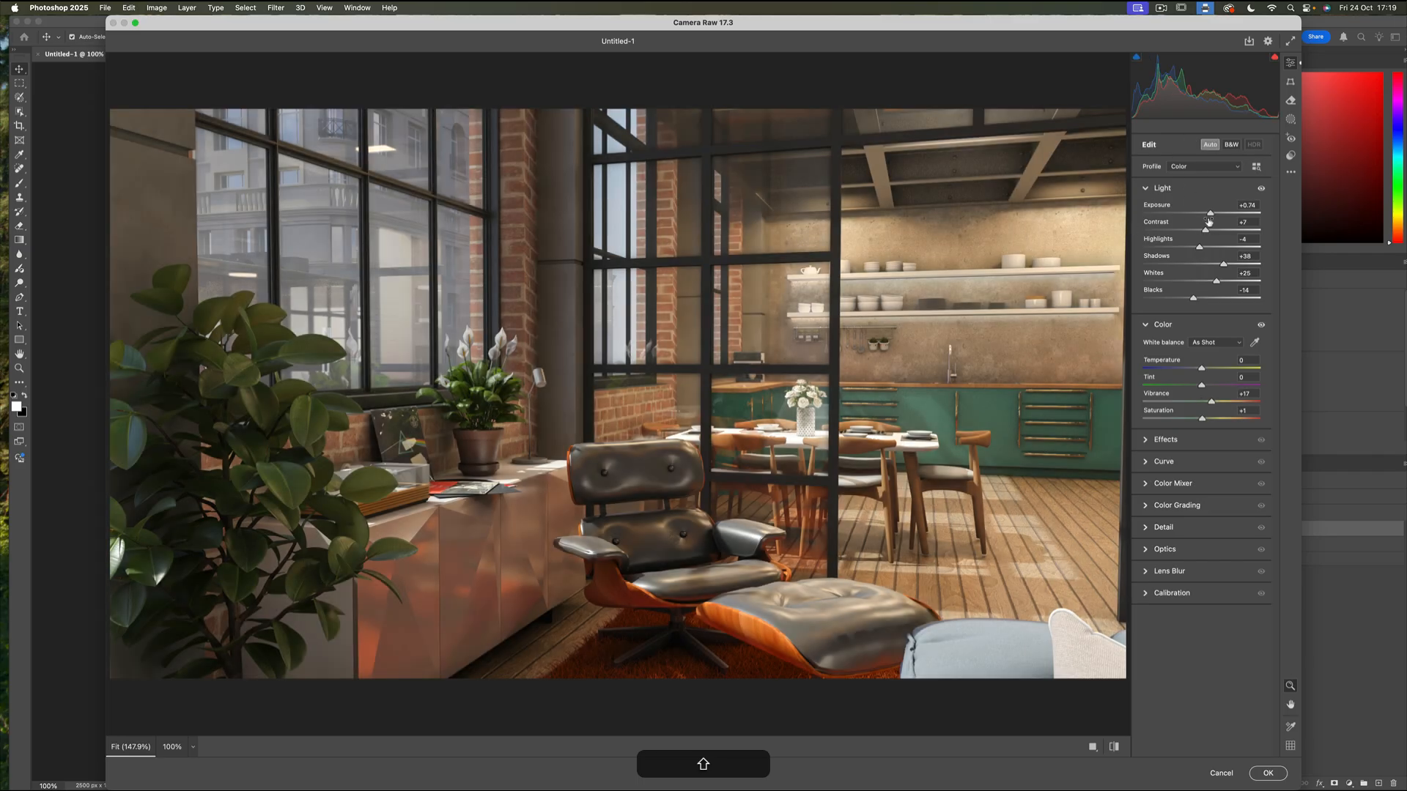
drag(1211, 213, 1211, 231)
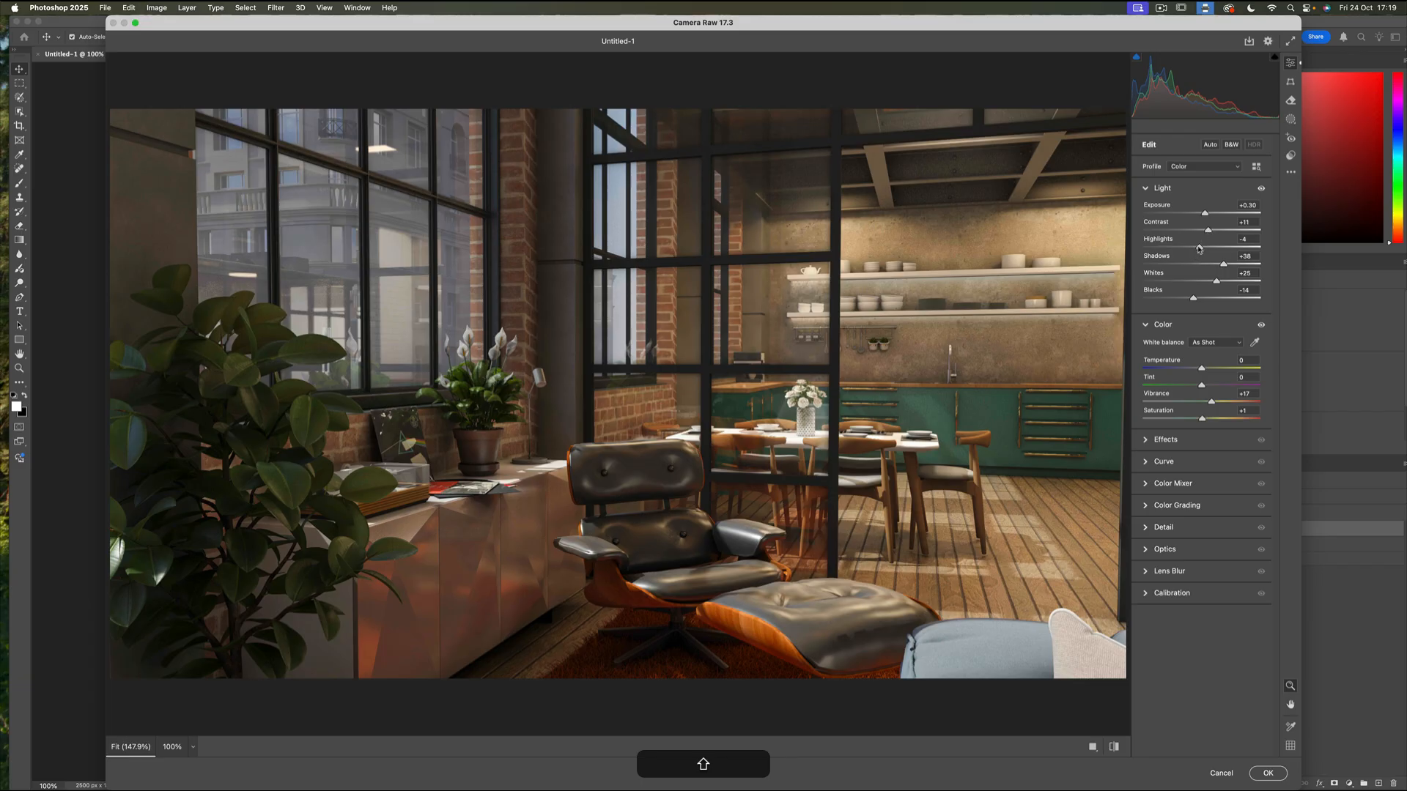
drag(1199, 248, 1215, 283)
click(1148, 188)
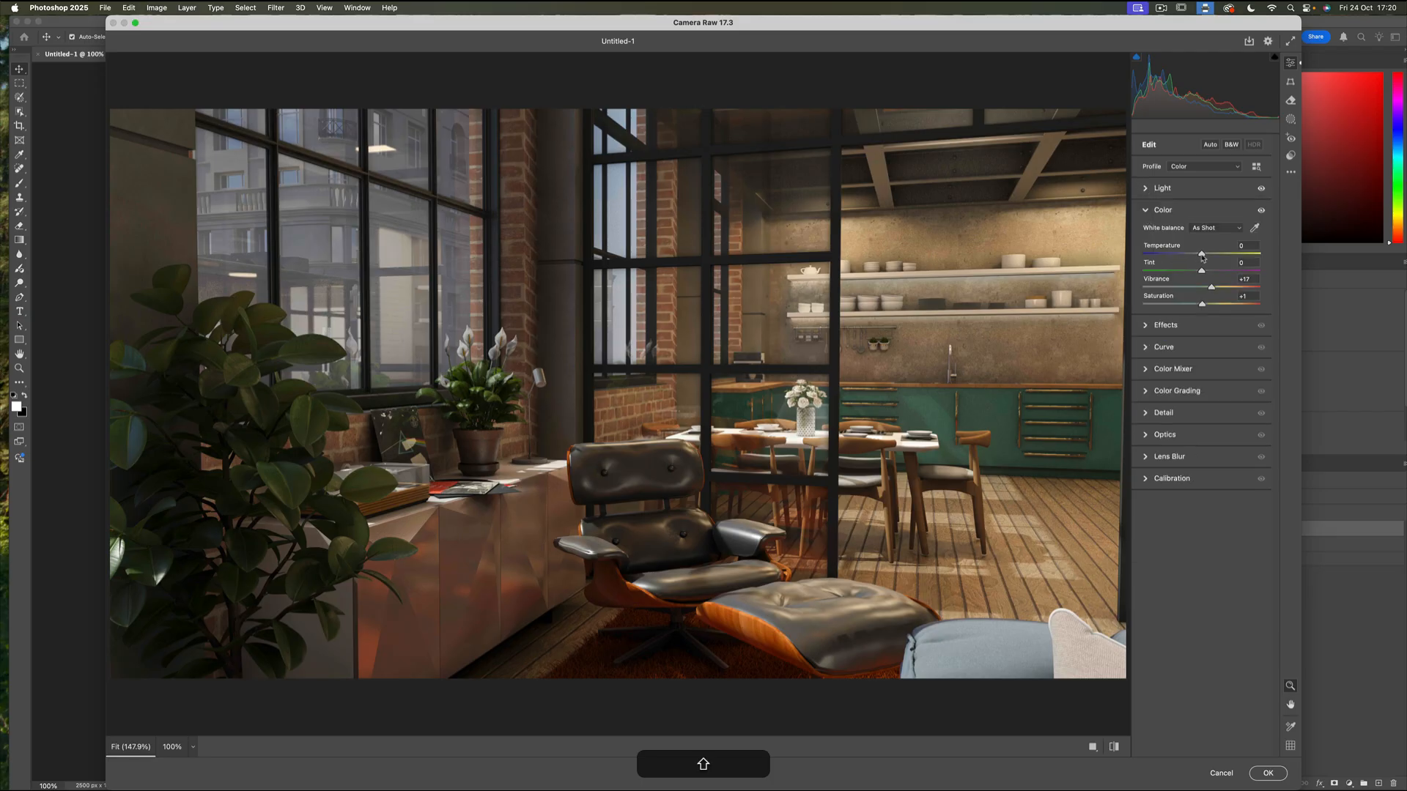
Set the image's Temperature to -6, Tint to -9, Vibrance to +21 and Saturation to -4
drag(1202, 256, 1198, 256)
drag(1202, 272, 1194, 272)
drag(1213, 288, 1200, 307)
Set the effects to Texture +6, Clarity -11, Dehaze +13, Vignette -26 and Grain 3
click(1146, 188)
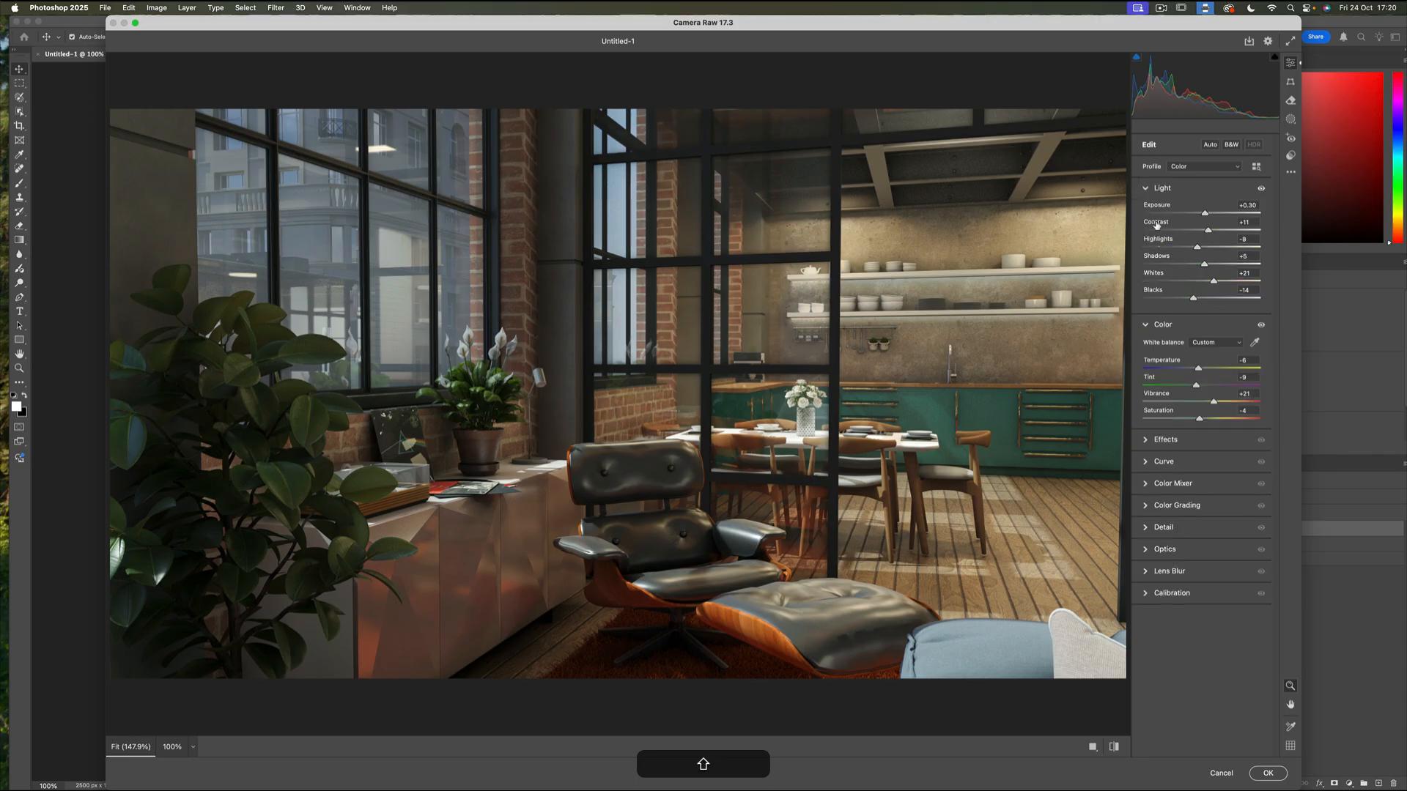
click(1147, 325)
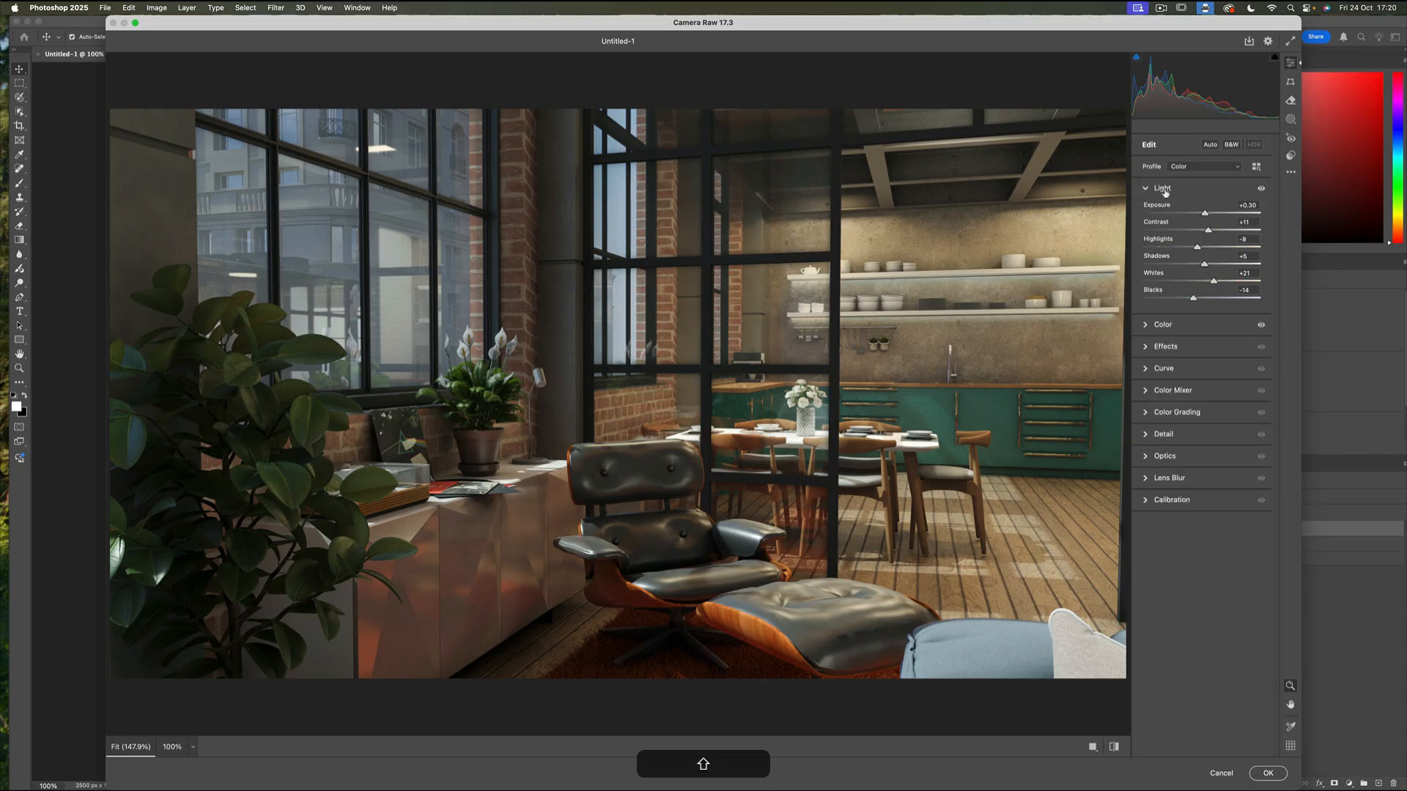
click(1146, 188)
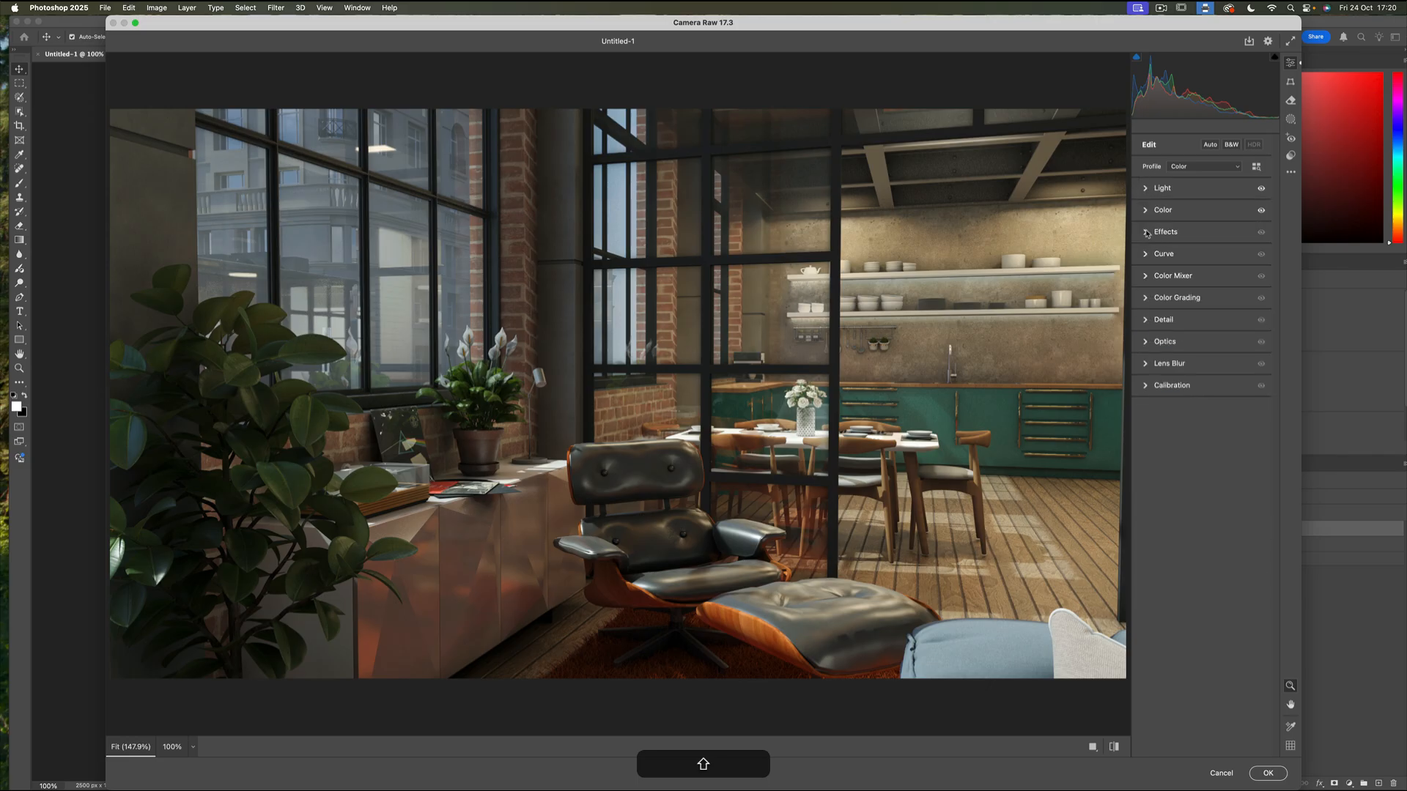
click(1148, 233)
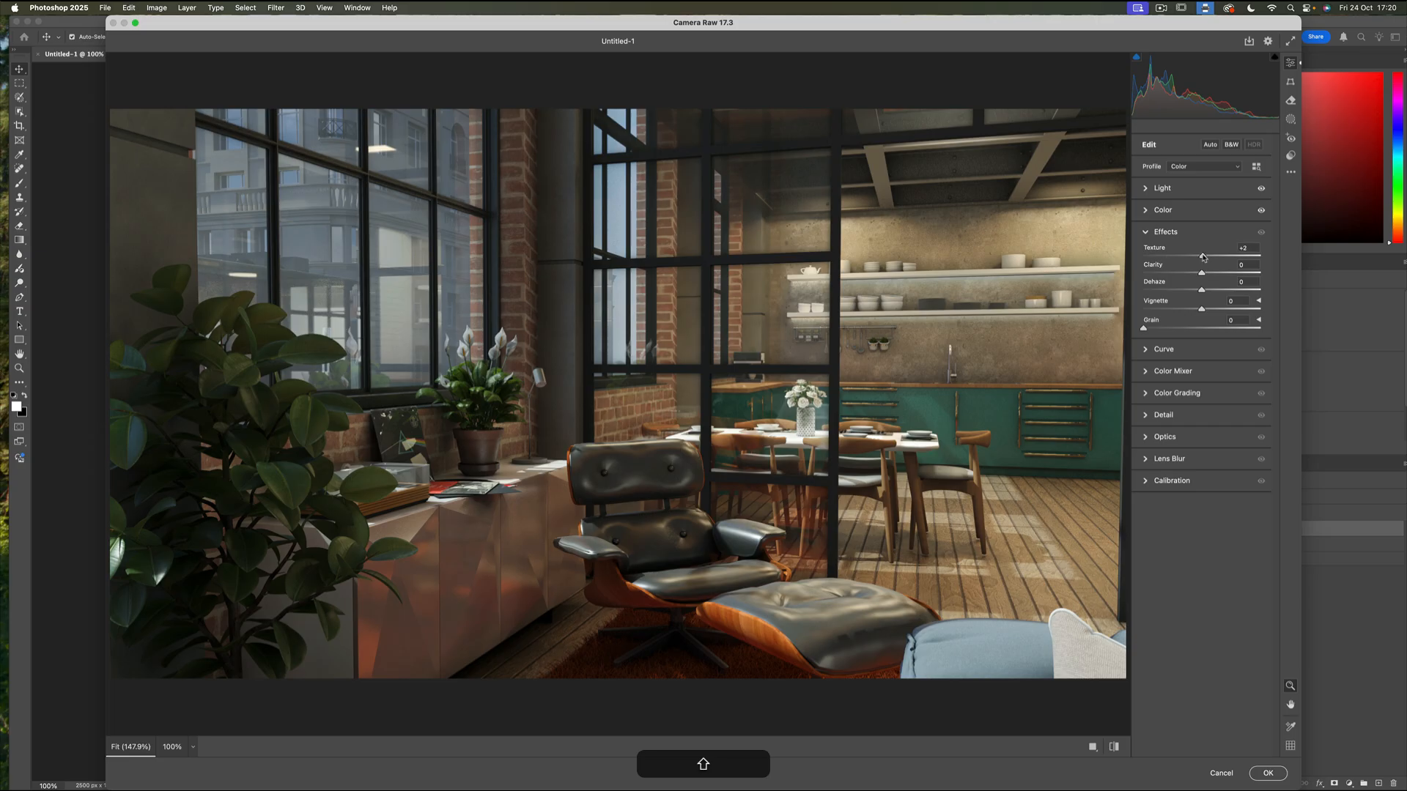
drag(1204, 257, 1186, 312)
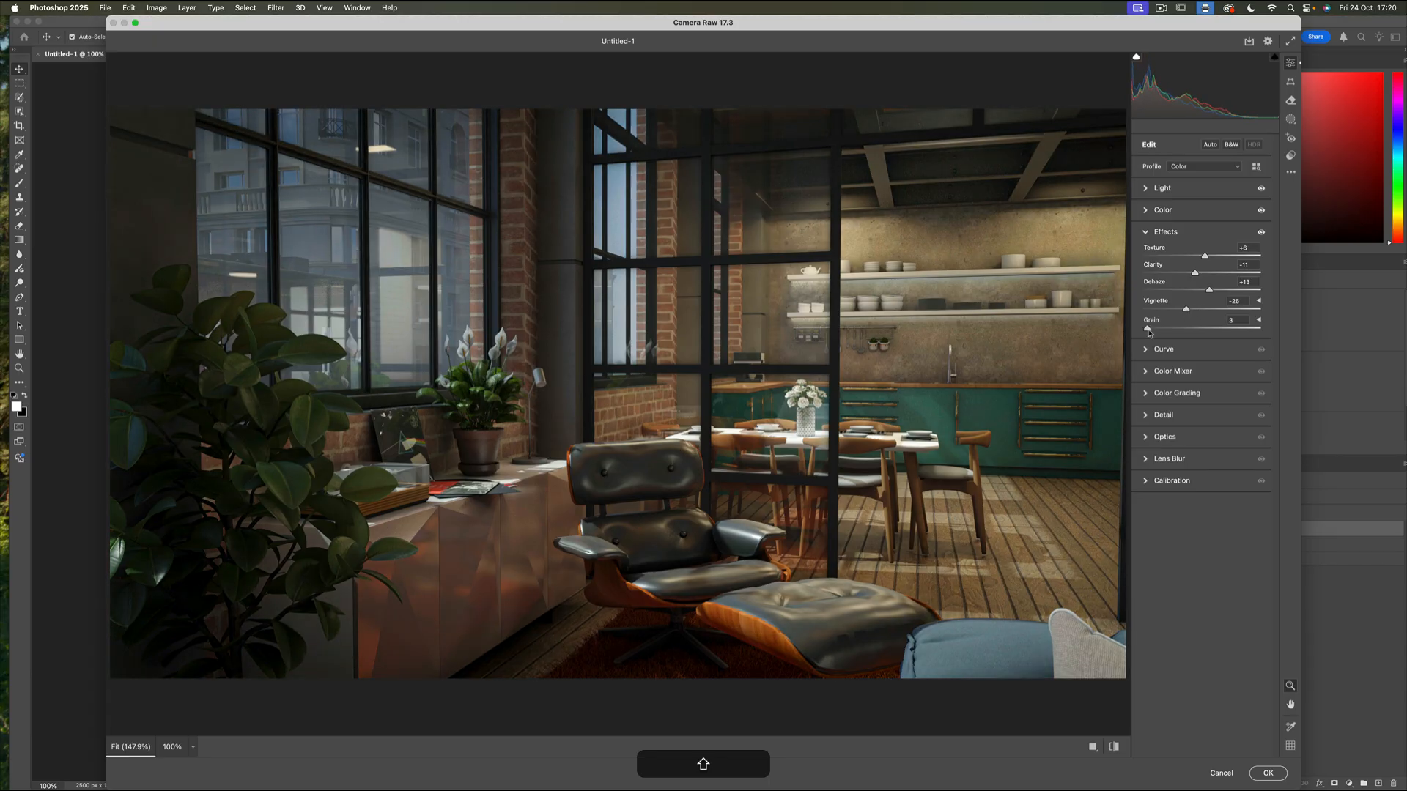
Shift the Color Mixer hues to Reds -8, Oranges +15, Blues -10, Purples +9 and Magentas -9
click(1147, 372)
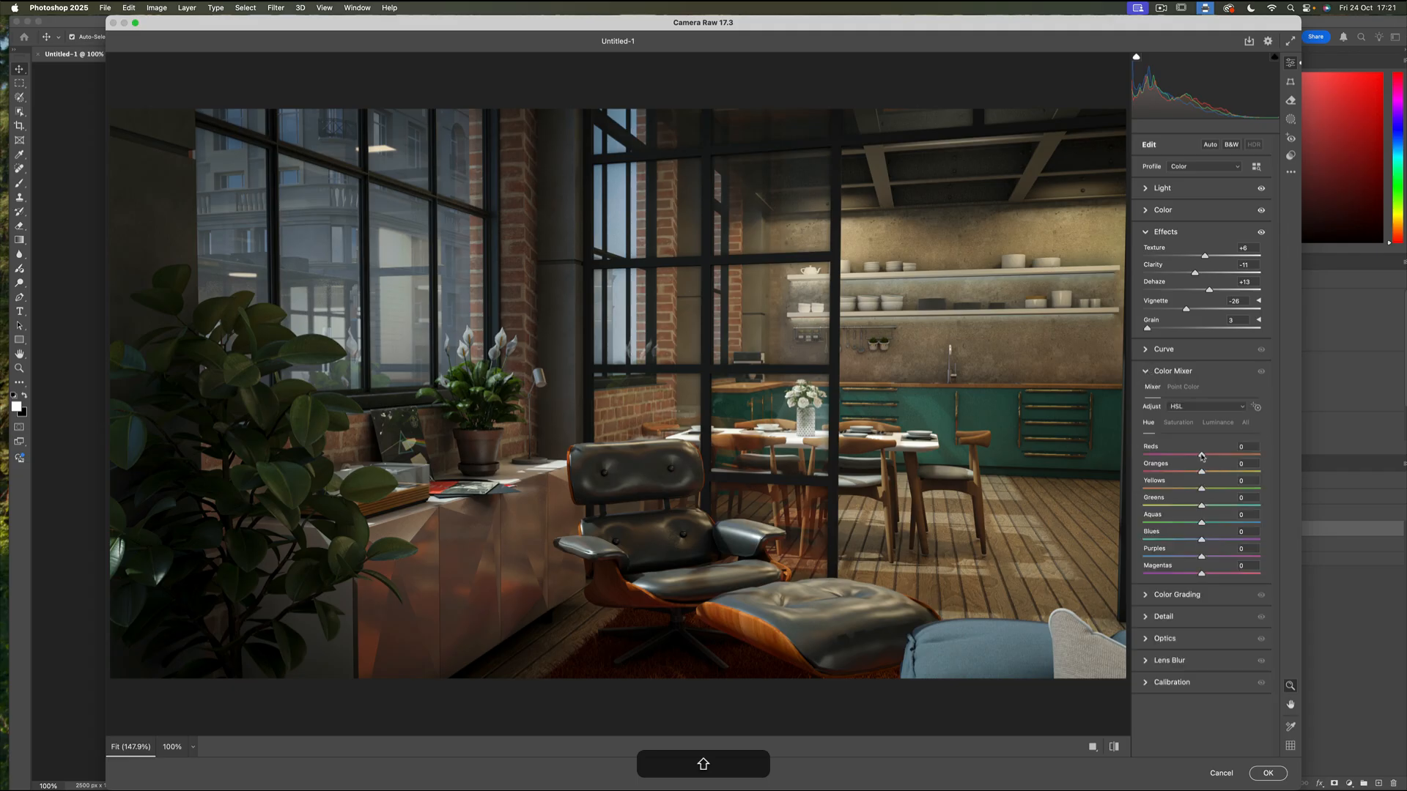
mouse_move(1202, 456)
mouse_down()
mouse_move(1177, 456)
mouse_move(1210, 473)
mouse_up()
drag(1193, 507, 1201, 507)
drag(1202, 541, 1196, 576)
Set the Optics vignette to -25 and apply the Camera Raw adjustments to the layer
click(1149, 662)
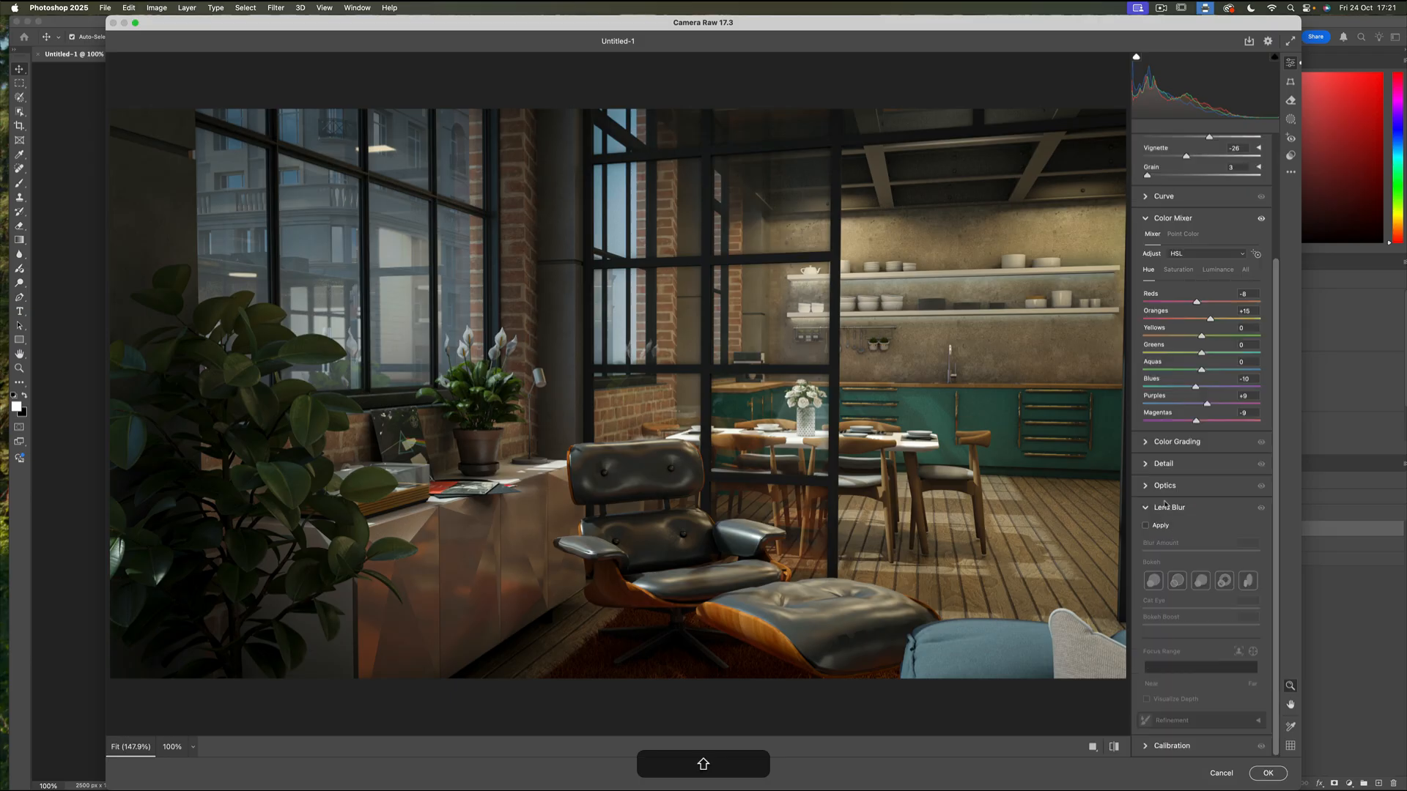
click(1148, 485)
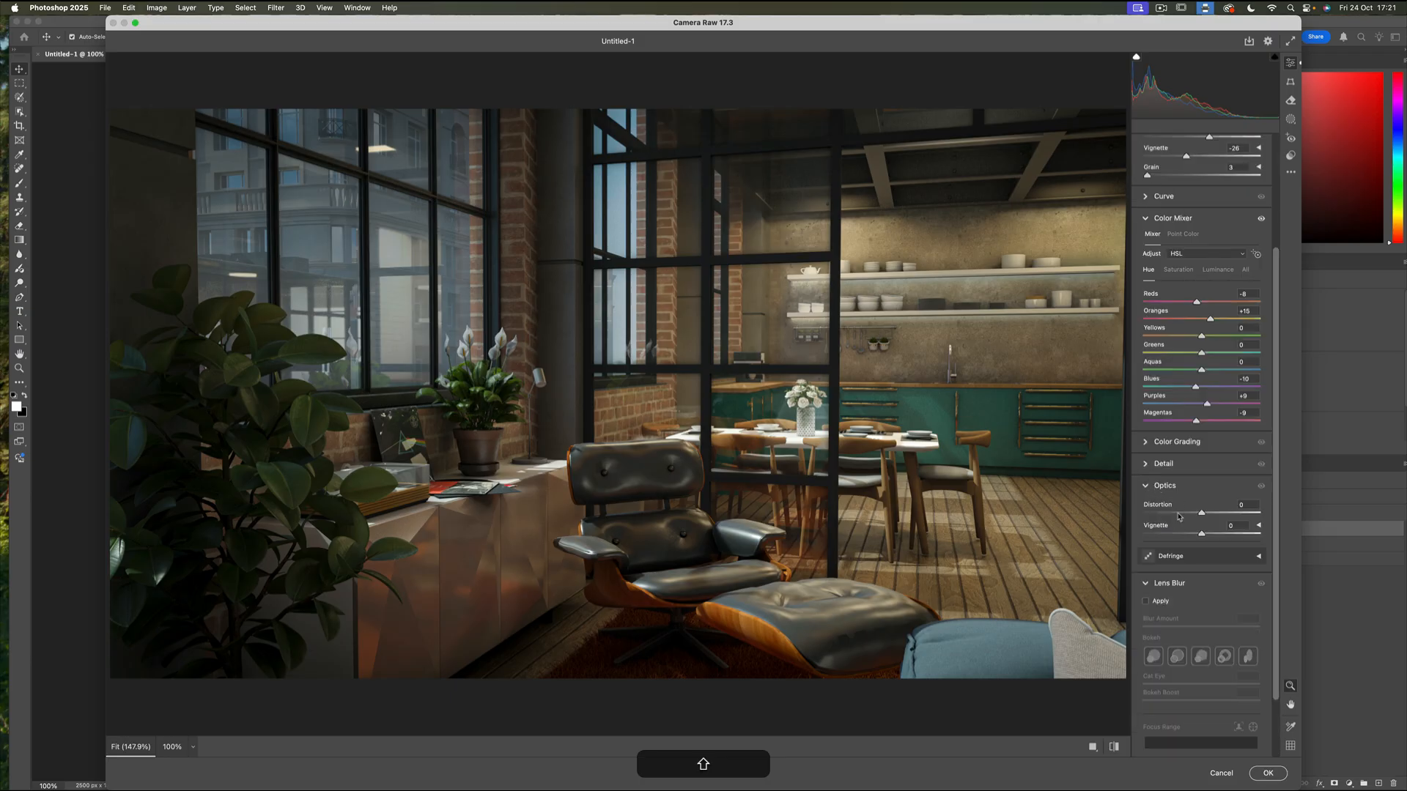
drag(1202, 535, 1187, 537)
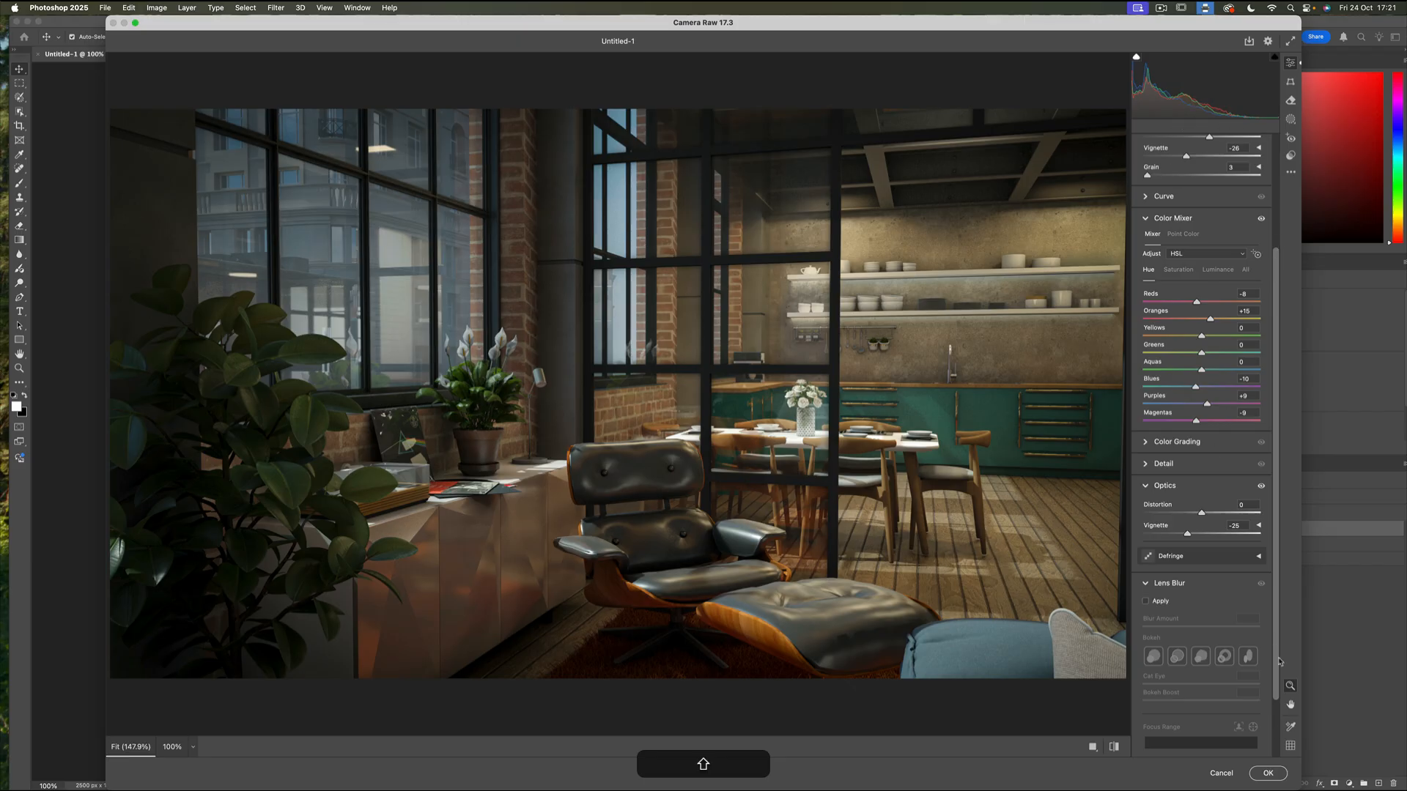
click(1269, 774)
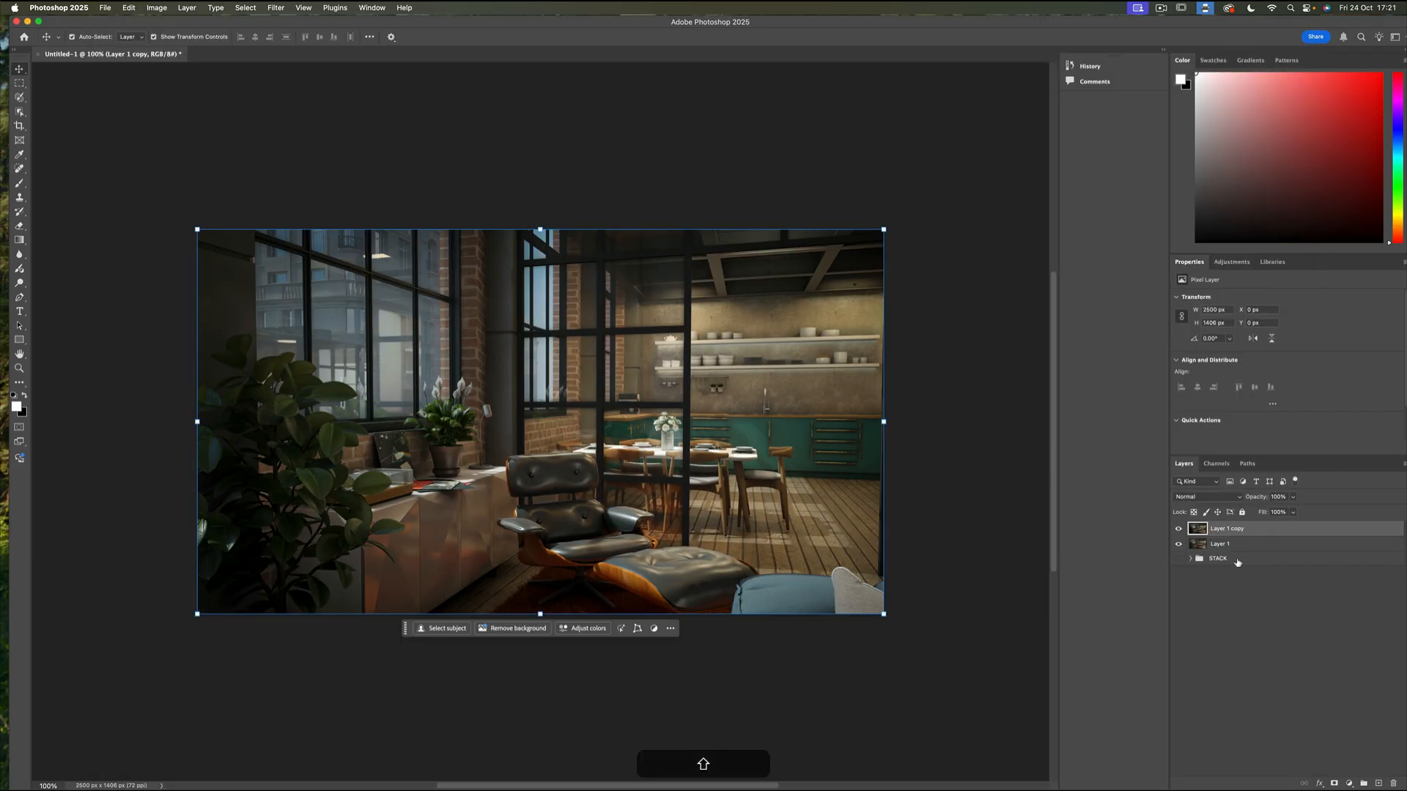
Duplicate the graded Layer 1 copy and apply the Camera Raw preset CN18 from Style: Cinematic II to the duplicate
click(1235, 548)
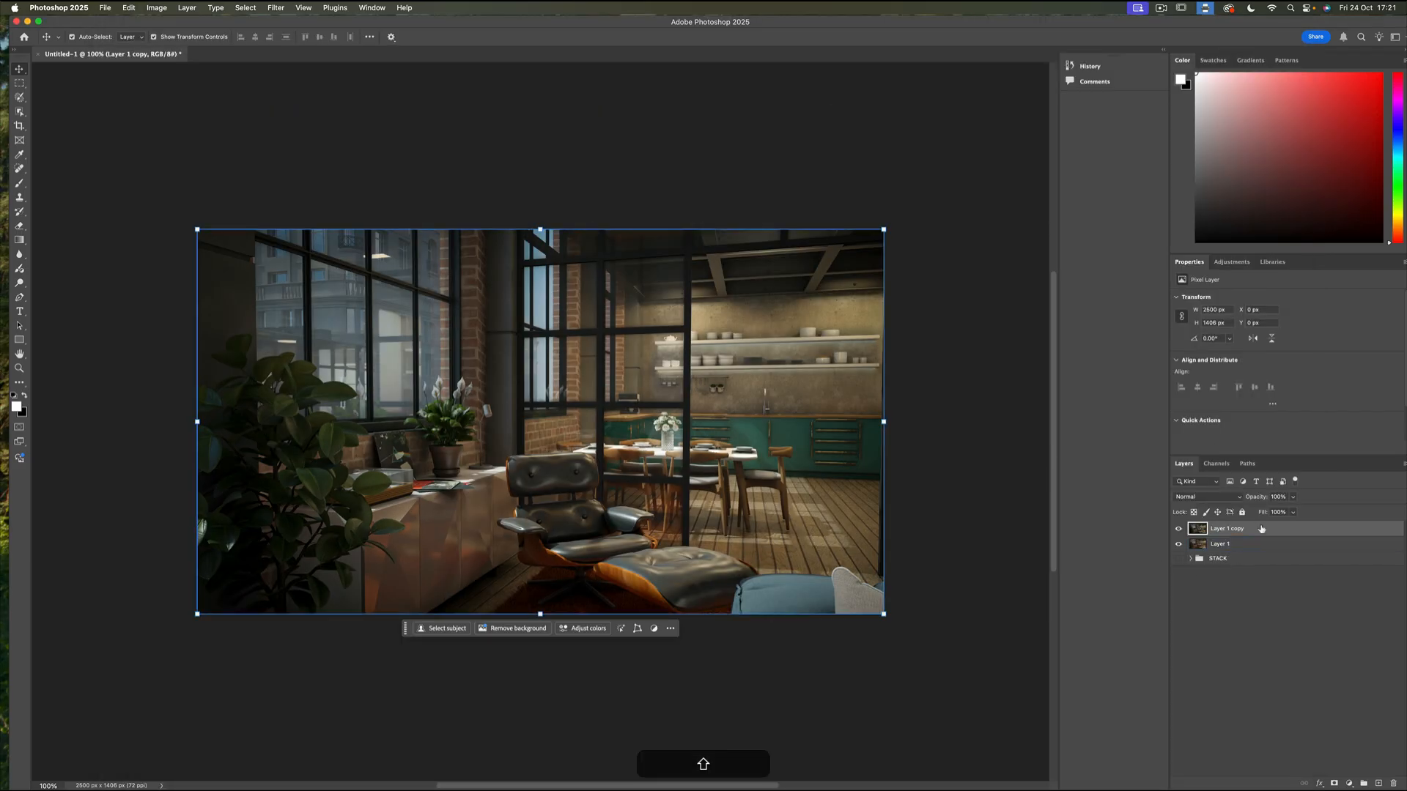
key(shift+super+j)
click(276, 8)
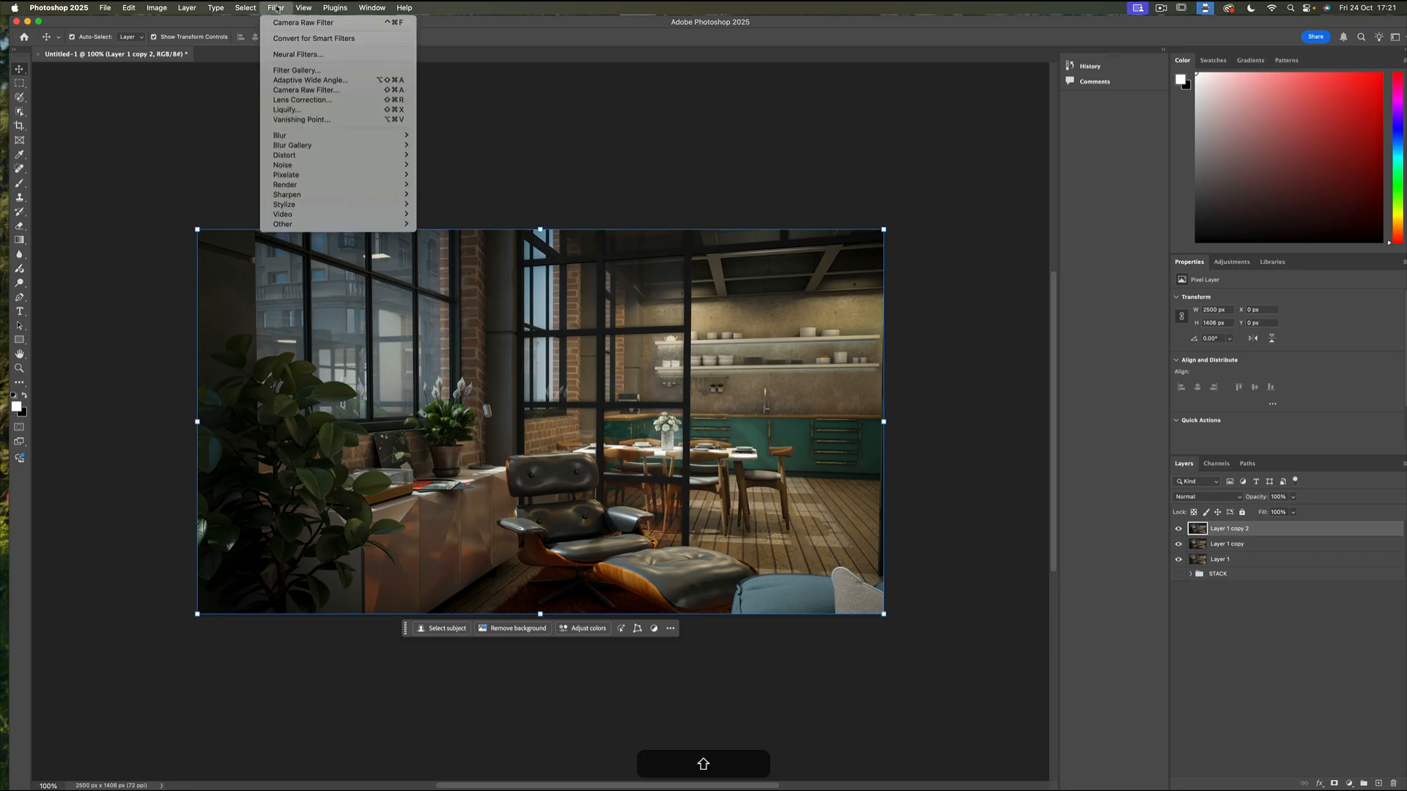
click(304, 90)
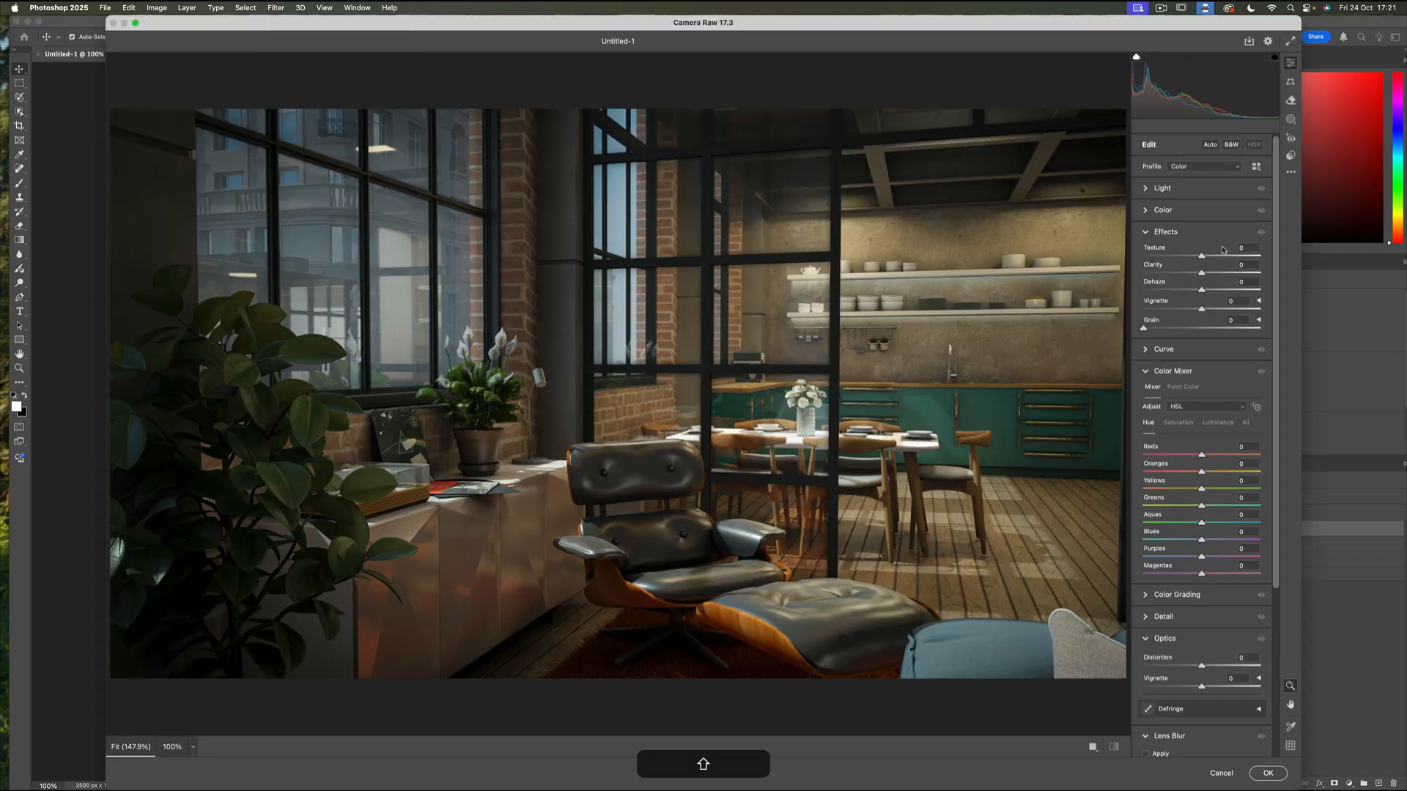
click(1290, 156)
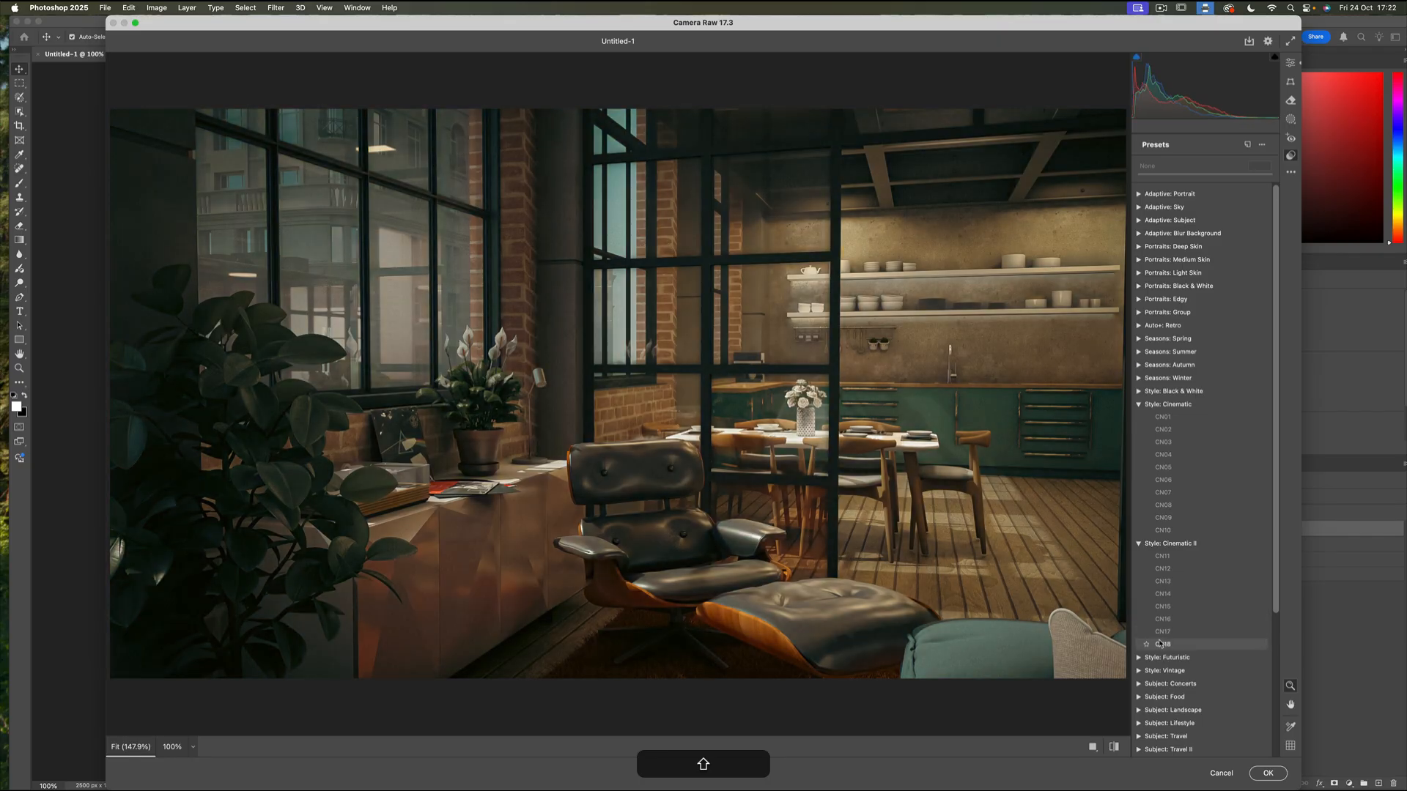
click(1166, 644)
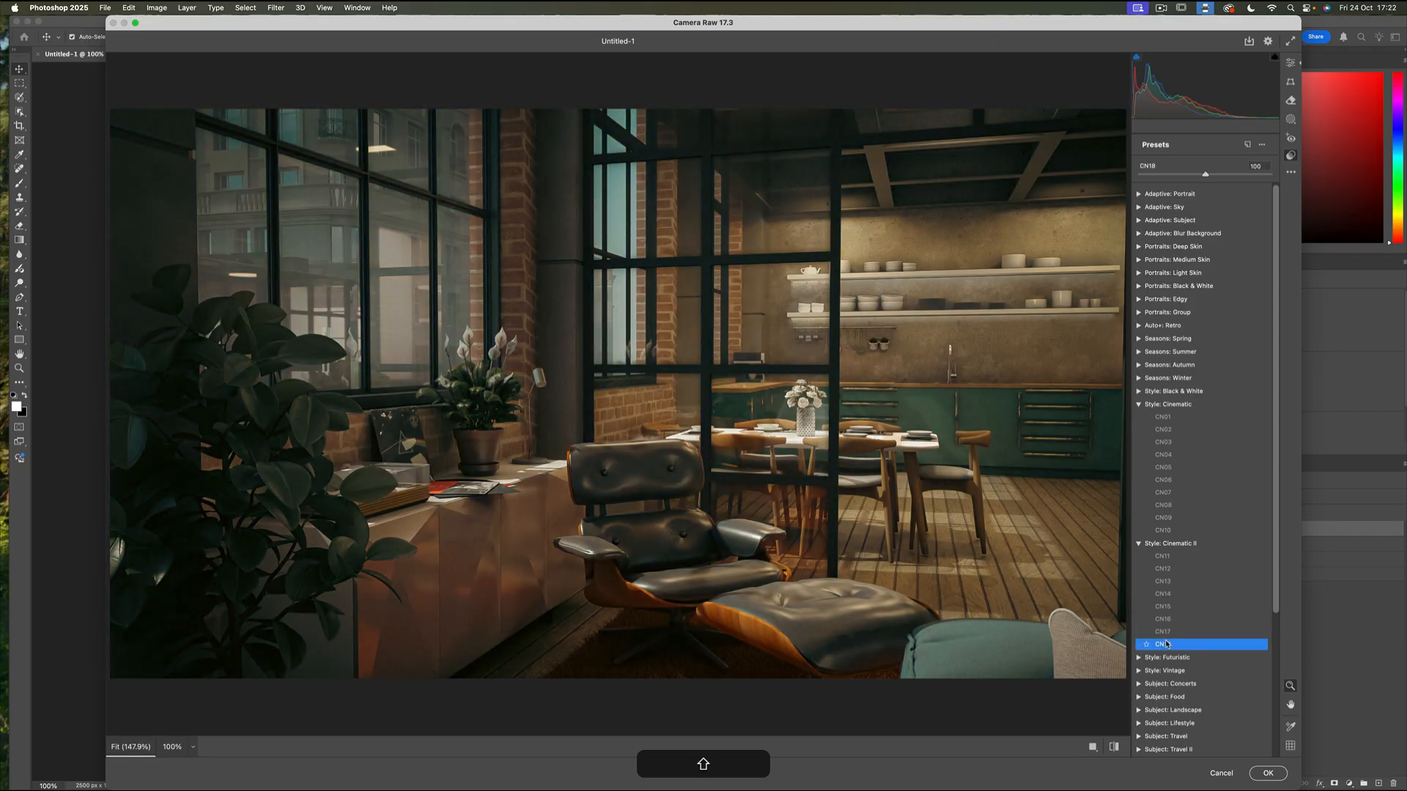
click(1278, 775)
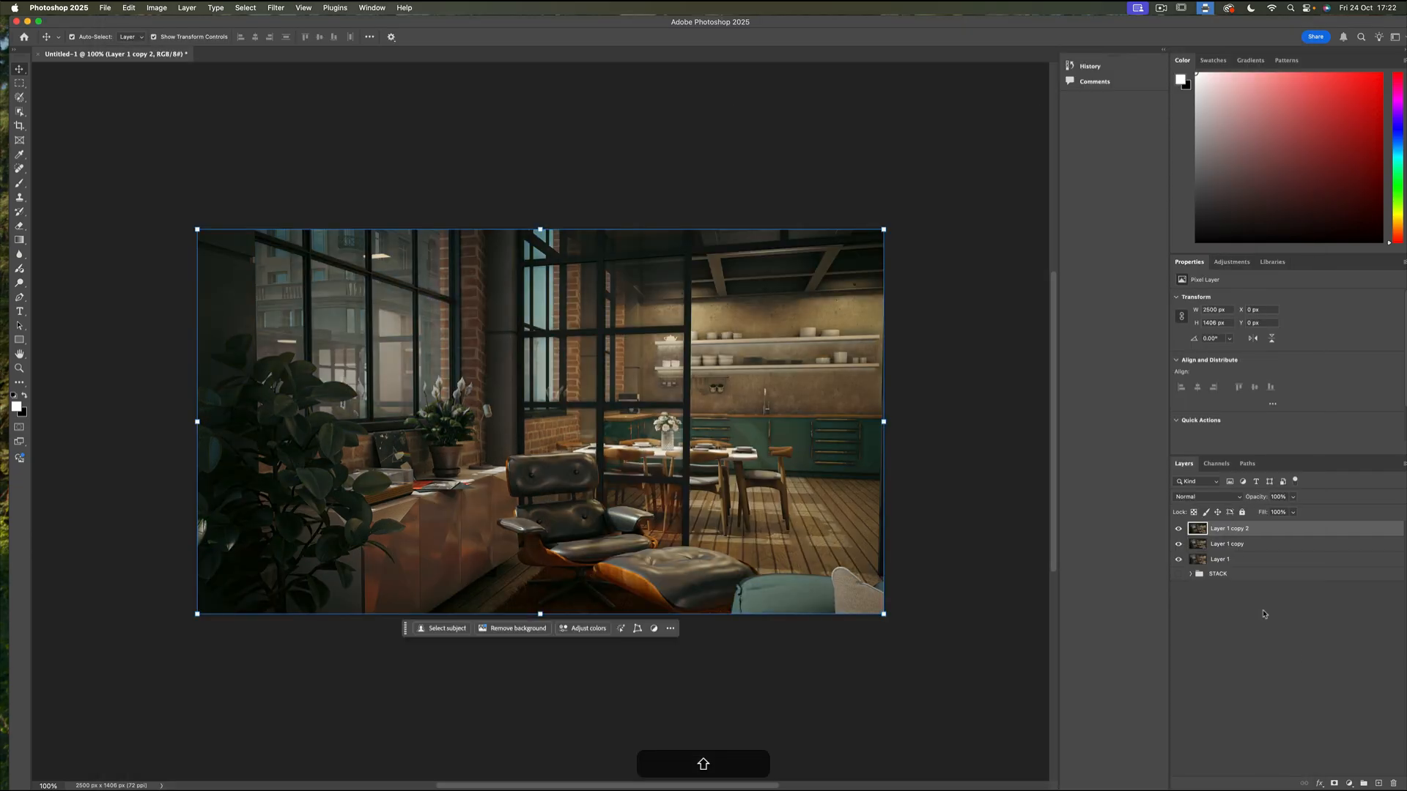
Lower the opacity of Layer 1 copy 2 to soften the cinematic preset, and deselect the layers
click(1294, 497)
drag(1295, 513, 1271, 513)
click(304, 146)
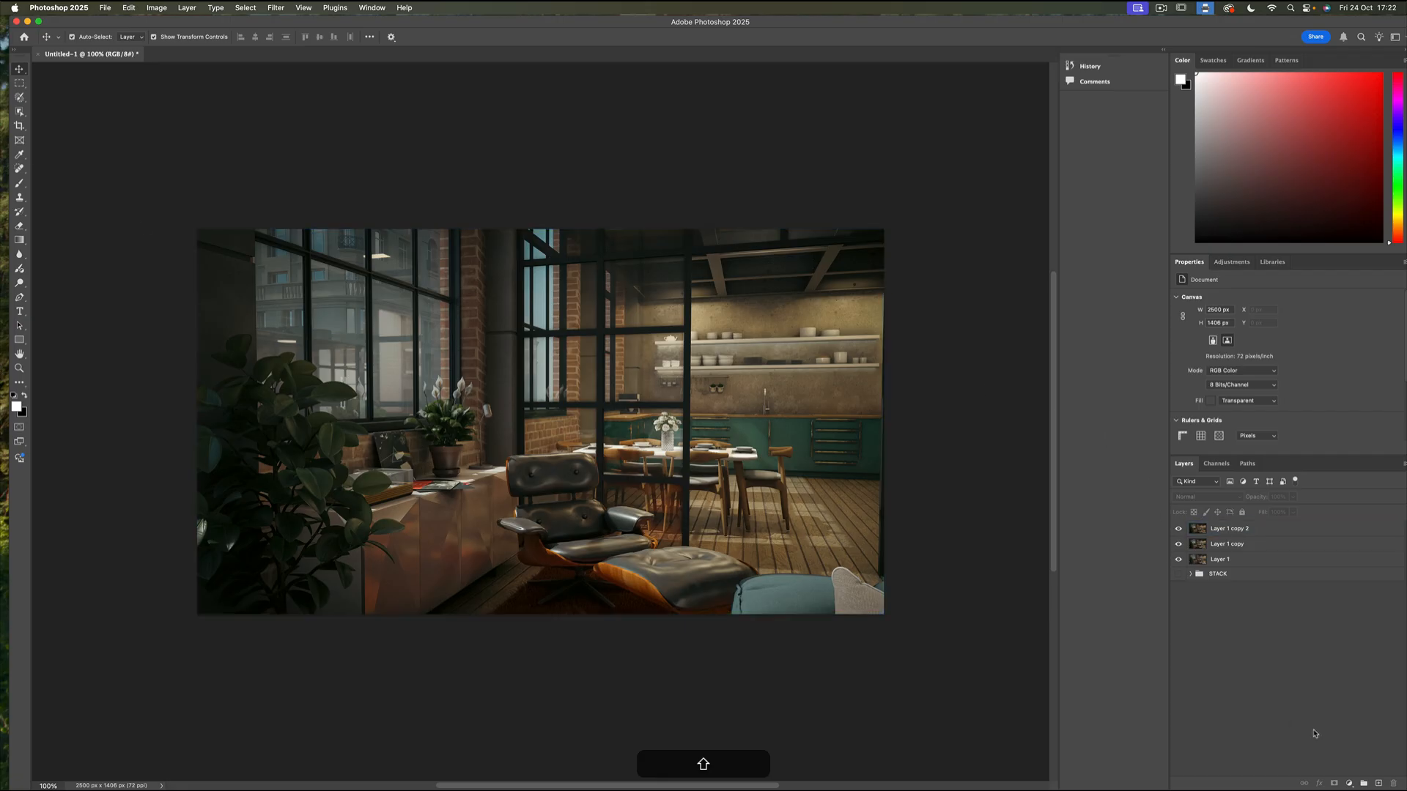
Add a new layer on top and paint a thin white rectangular frame about 24 px inside the image edges with the Brush
click(1378, 784)
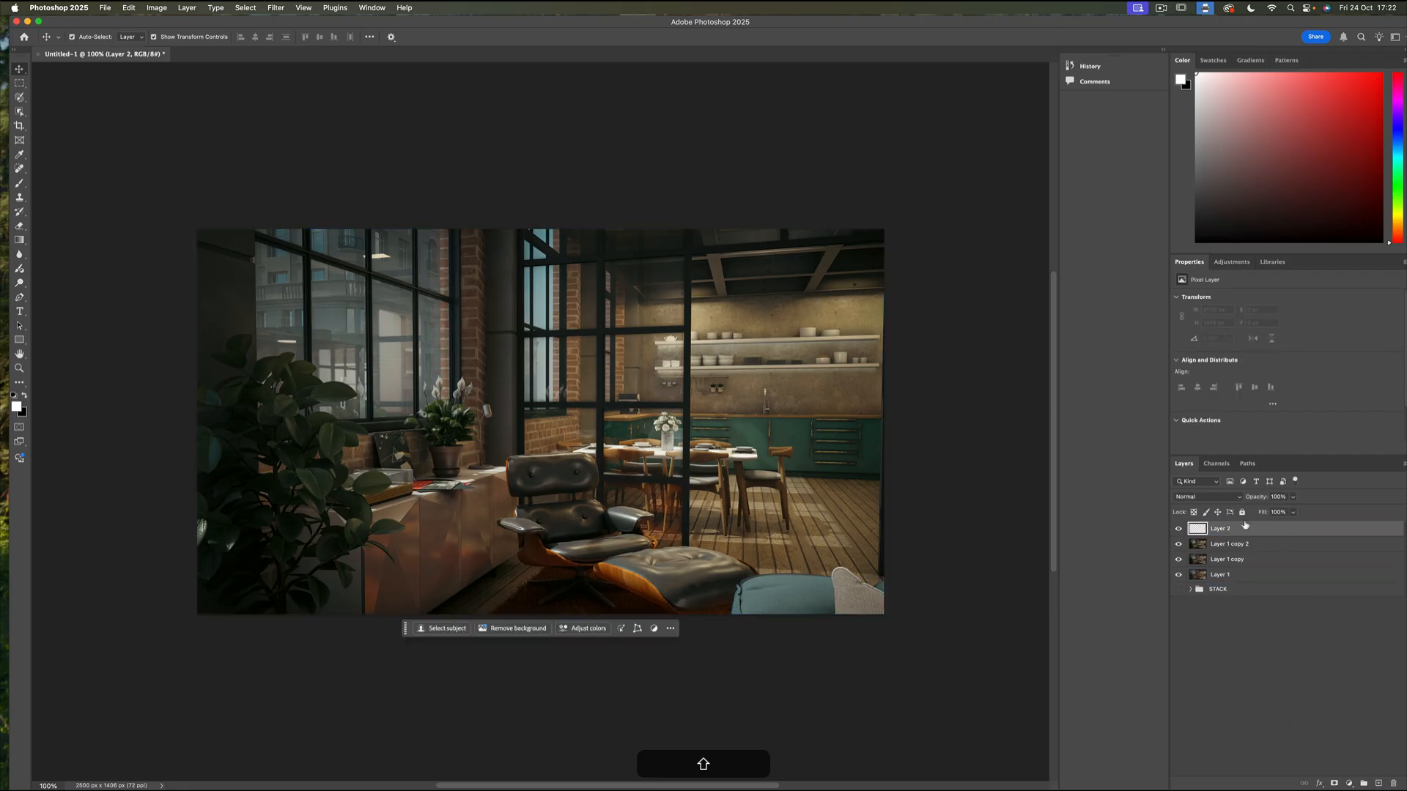
click(20, 183)
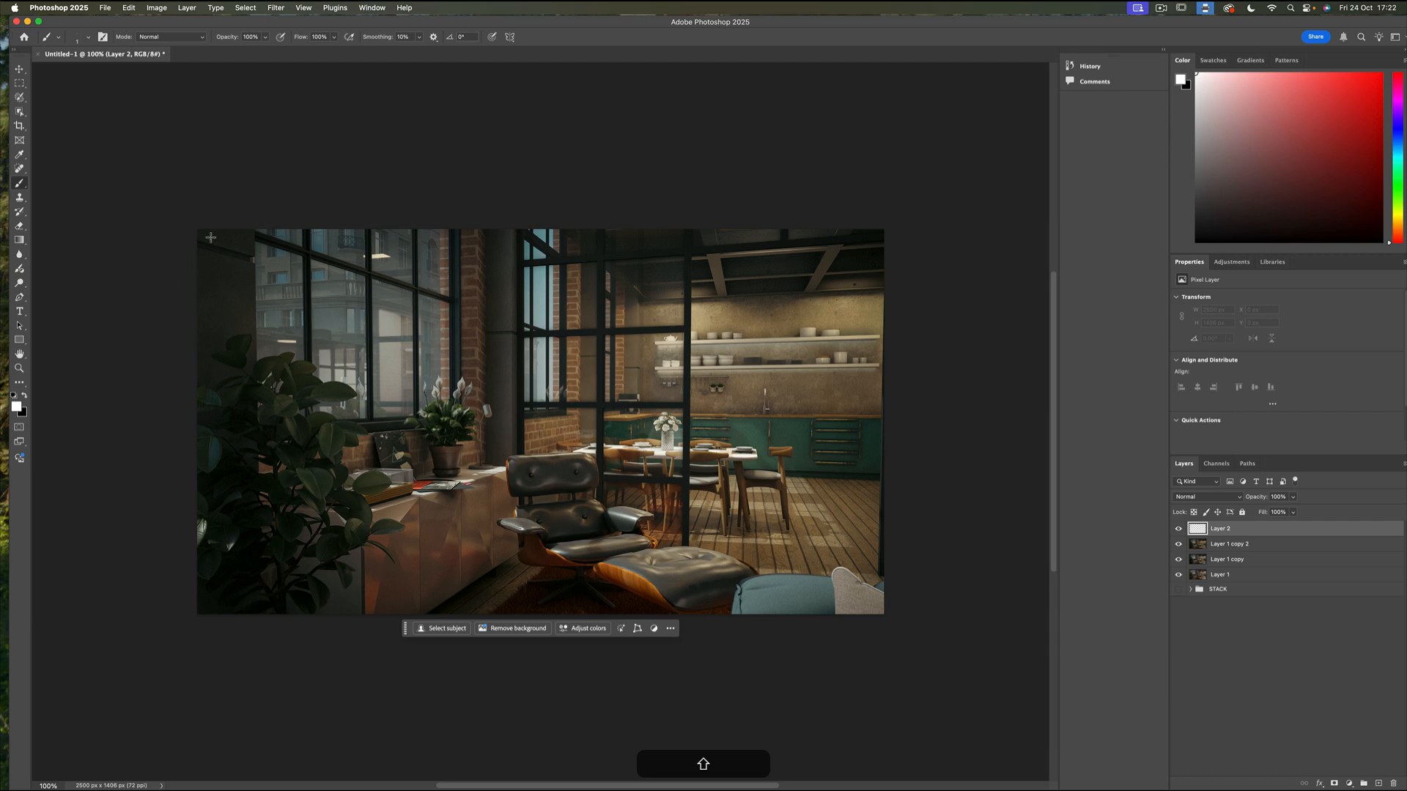
mouse_move(210, 238)
mouse_down()
mouse_move(872, 234)
mouse_move(892, 443)
mouse_move(879, 601)
mouse_move(391, 603)
mouse_move(221, 585)
mouse_move(204, 588)
mouse_move(206, 609)
mouse_move(222, 351)
mouse_move(213, 238)
mouse_up()
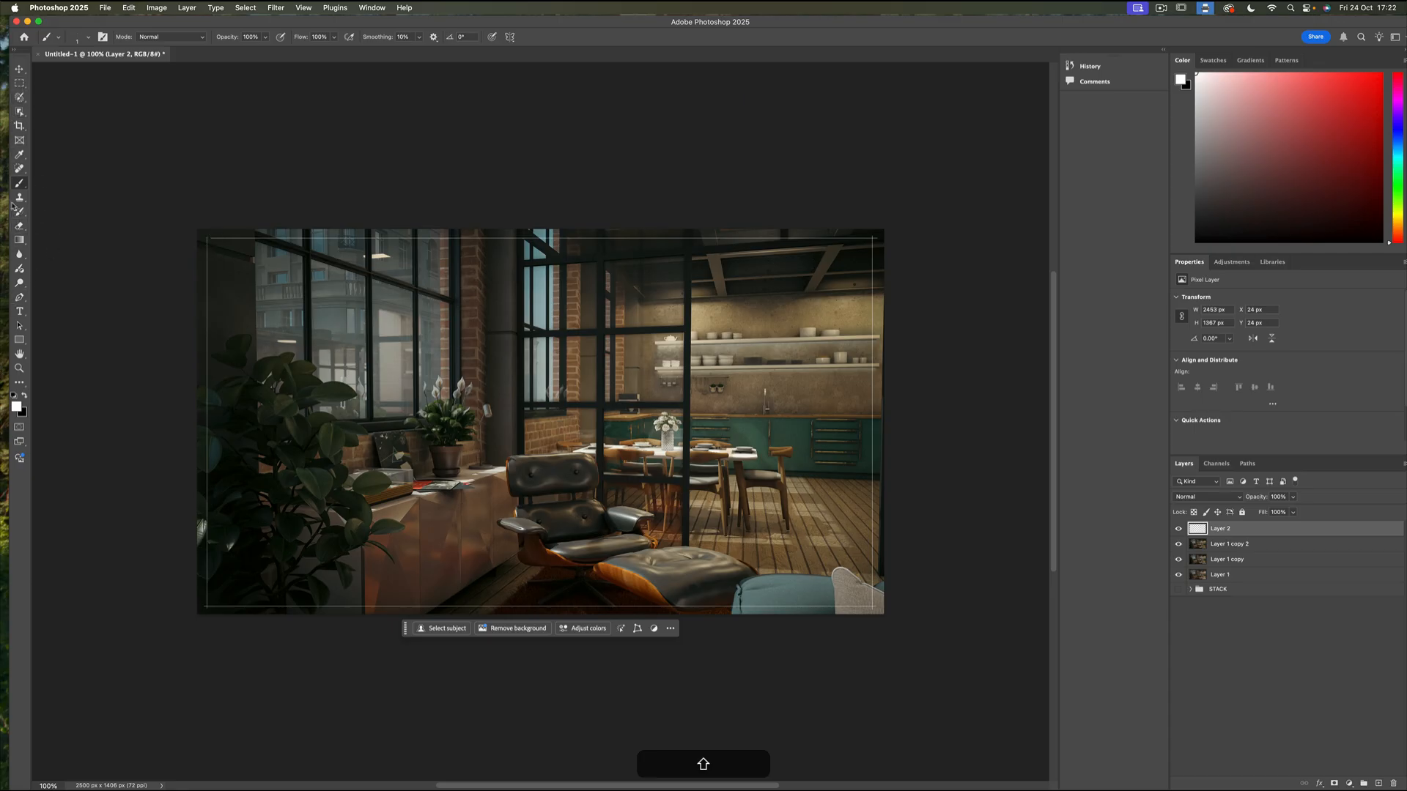
Place a white text line over the plant in the lower-left part of the image reading WHITELOCK DESIGN LIMITED
click(20, 311)
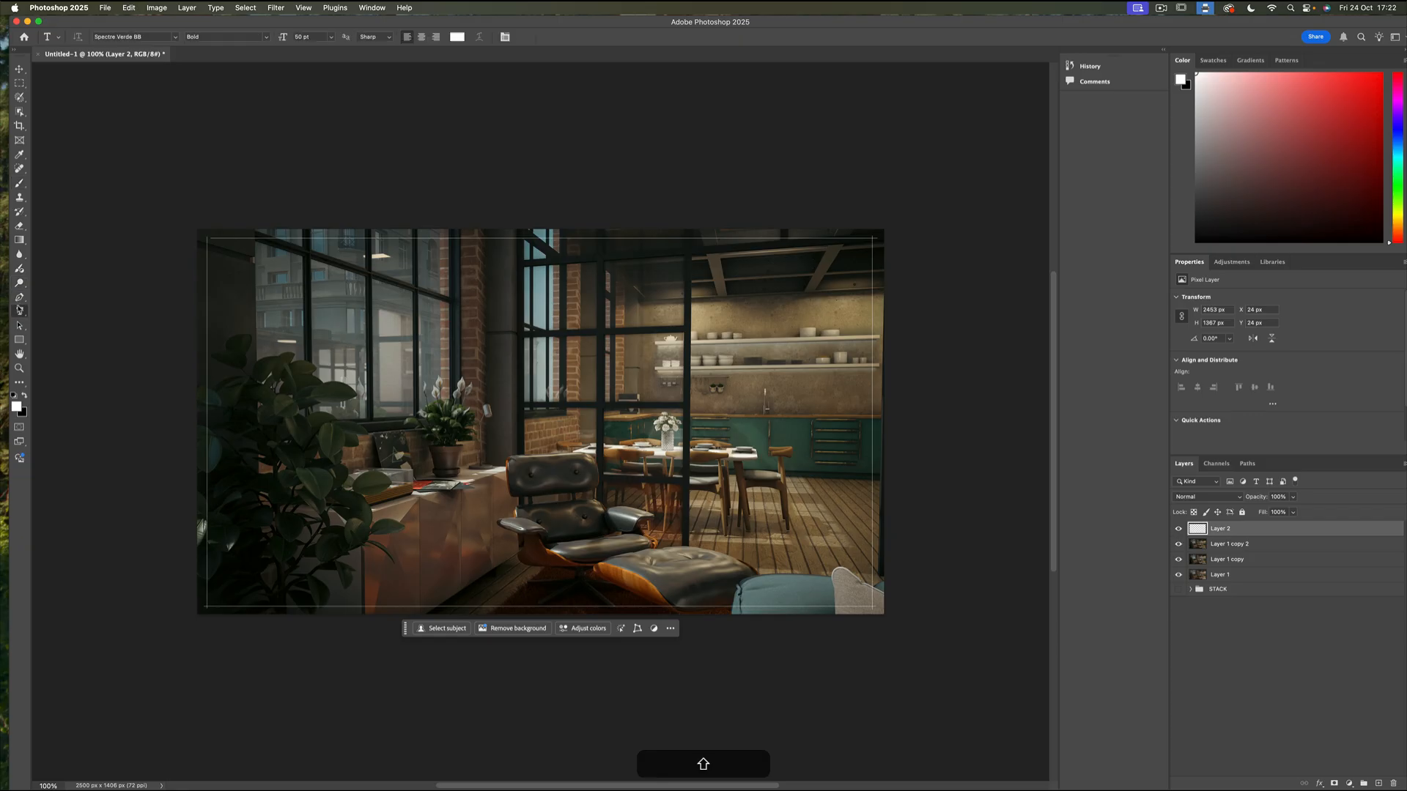
click(243, 558)
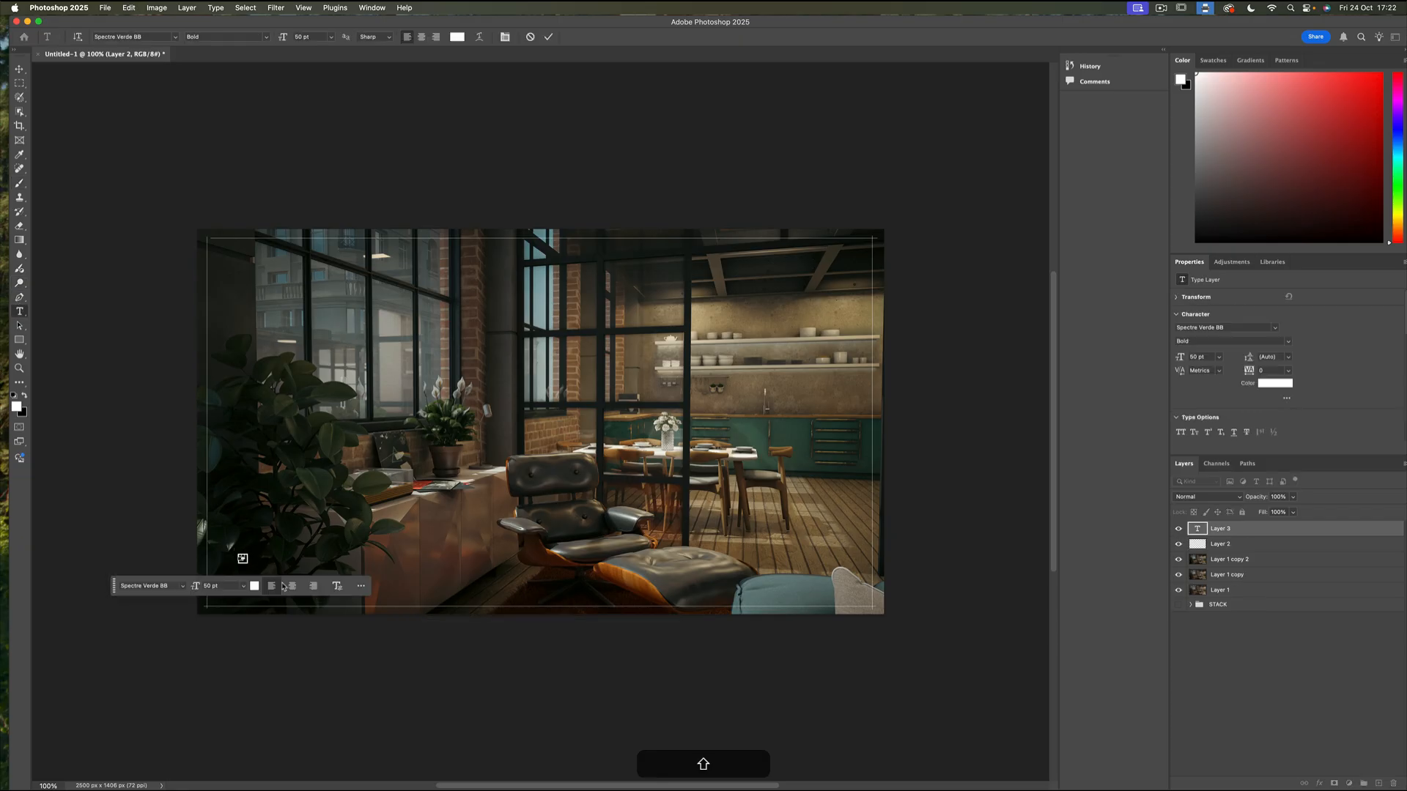
click(229, 551)
text(WHITELOCK)
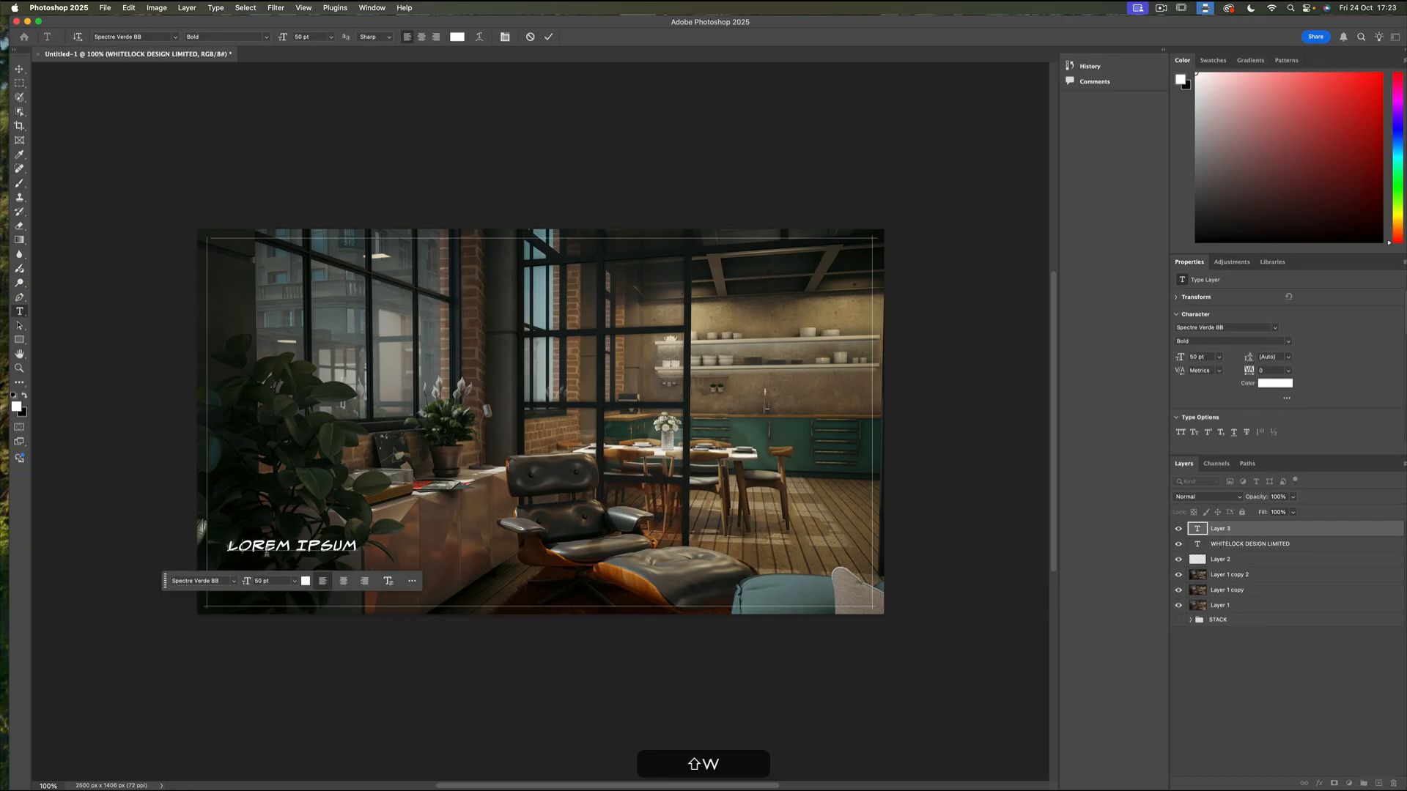
text( D)
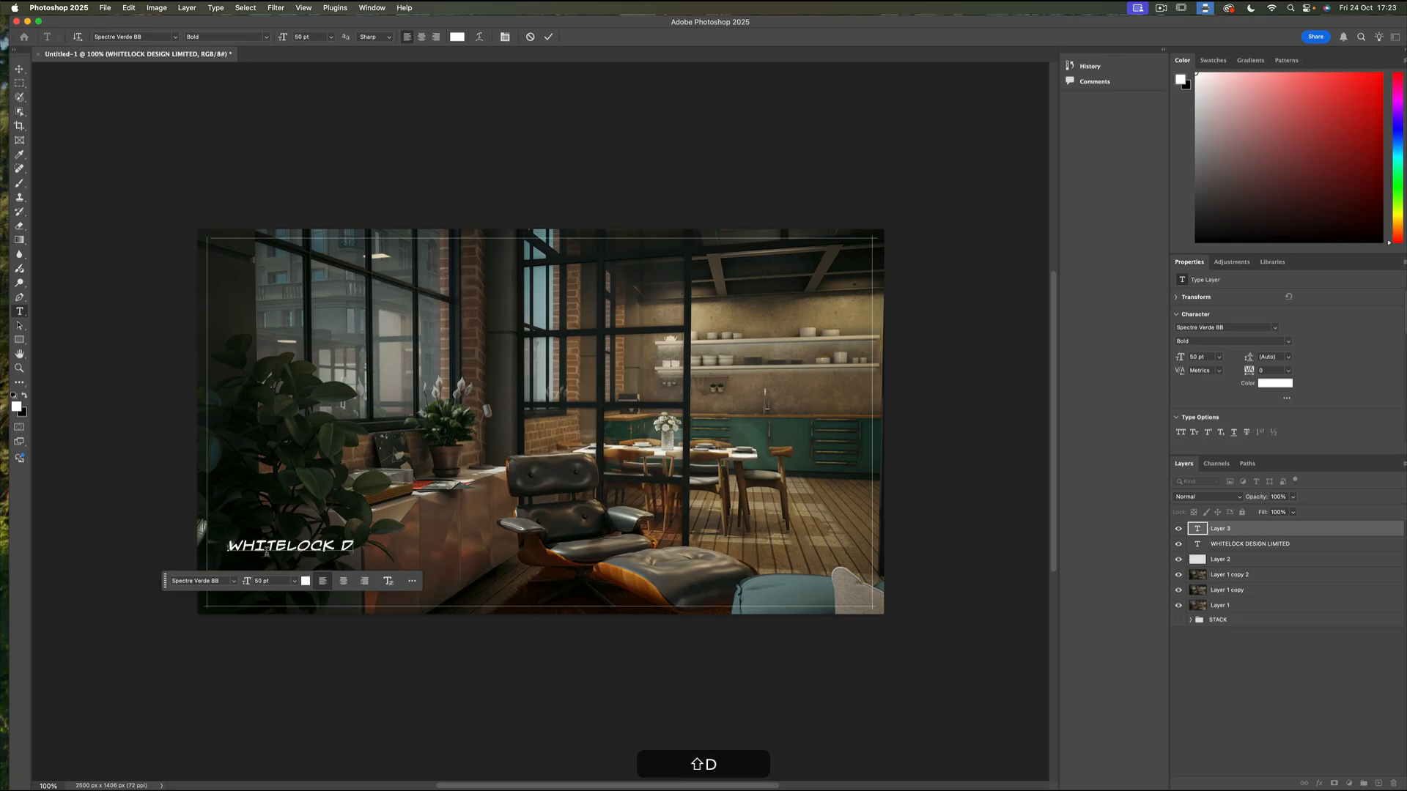
text(ESIGN LIMITED)
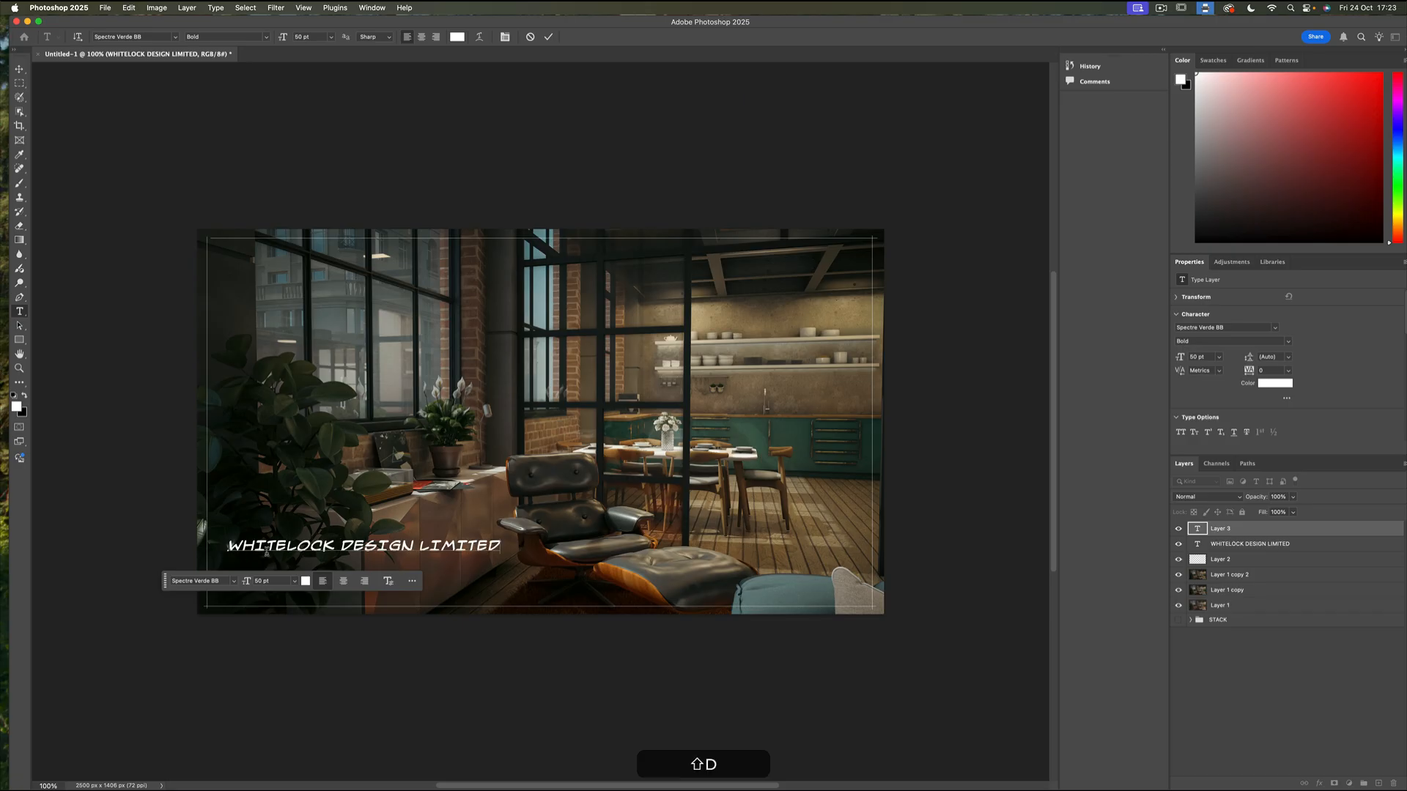
Add the lines INT NEW YORK APARTMENT and DAY VIEW 2 below the first title line and commit the text
key(shift+Return)
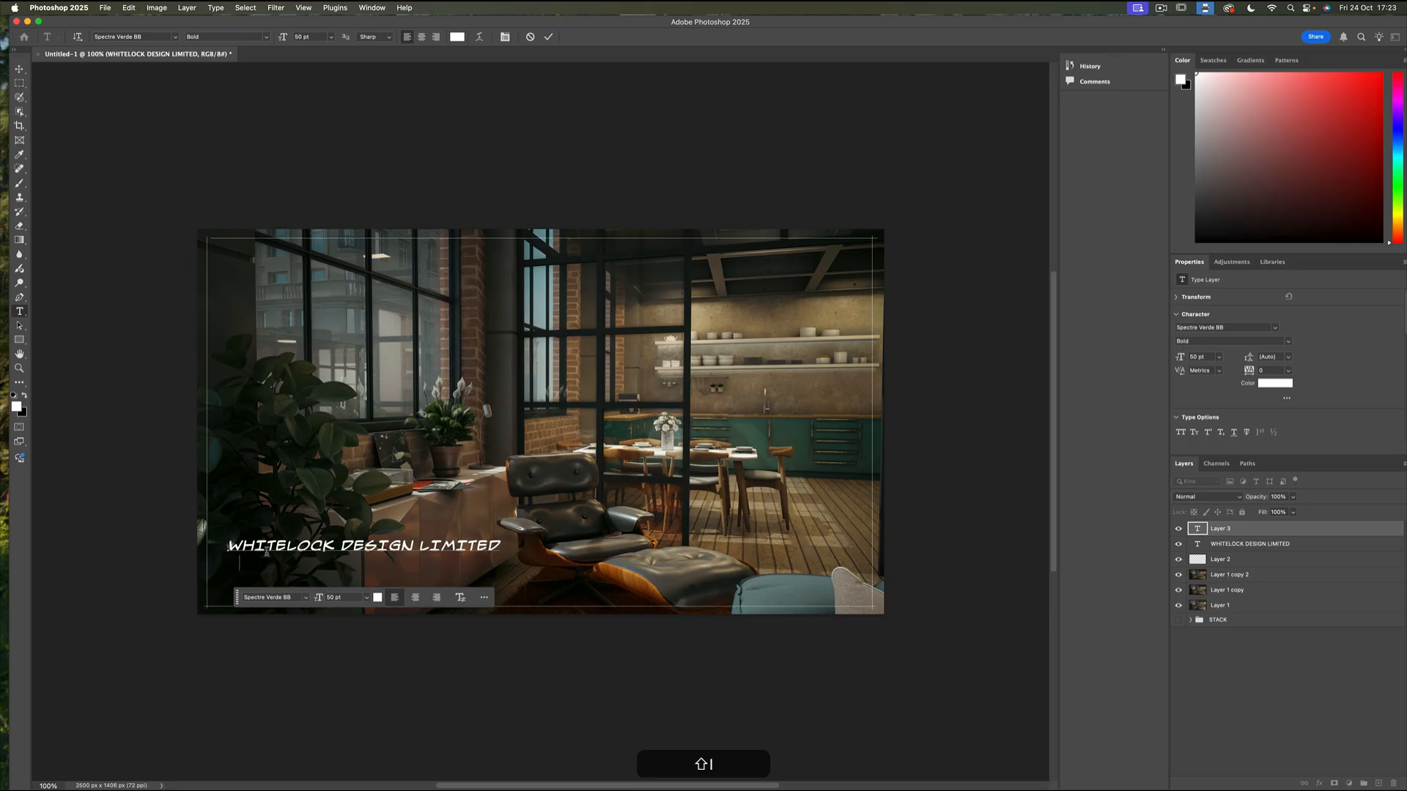
text(INT NEW YOT)
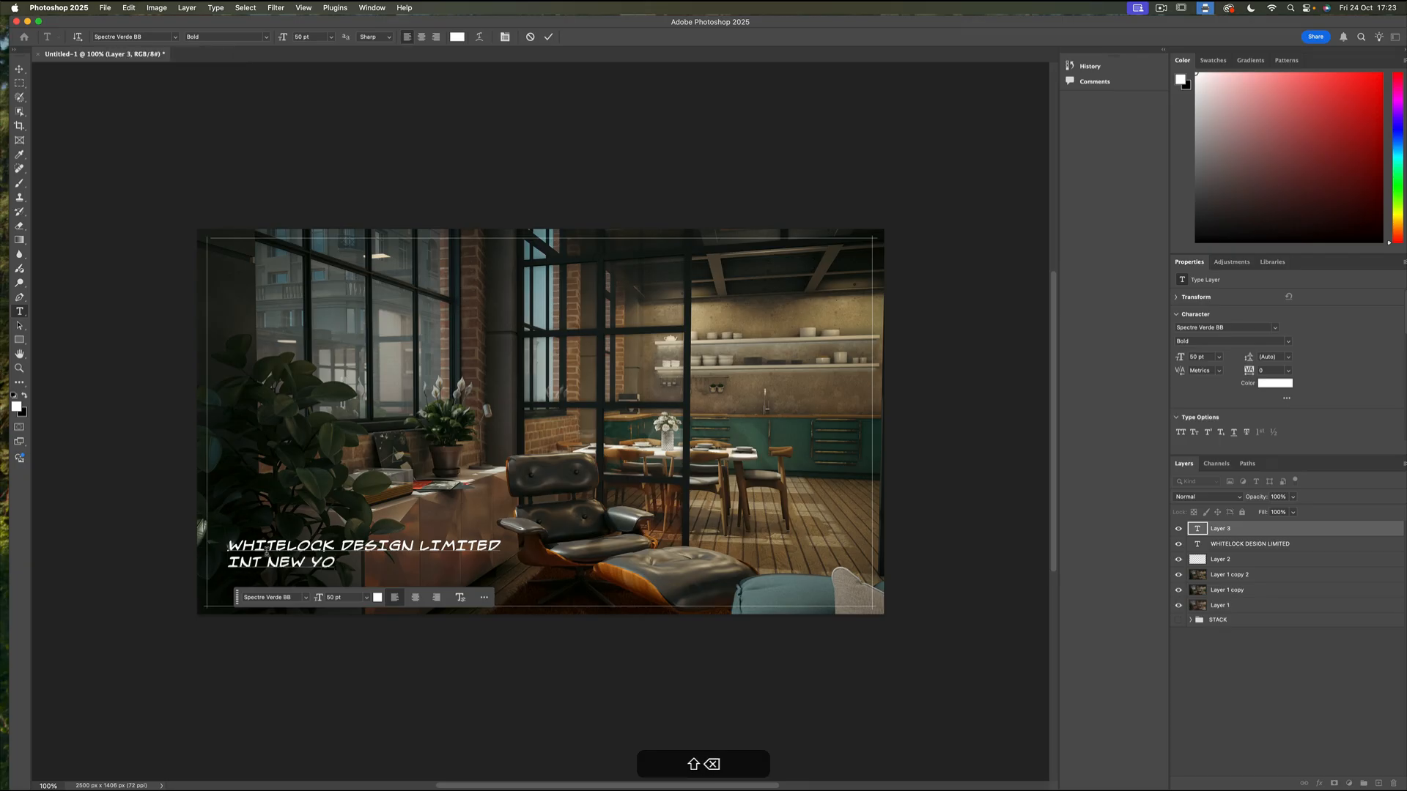
text(RK APART)
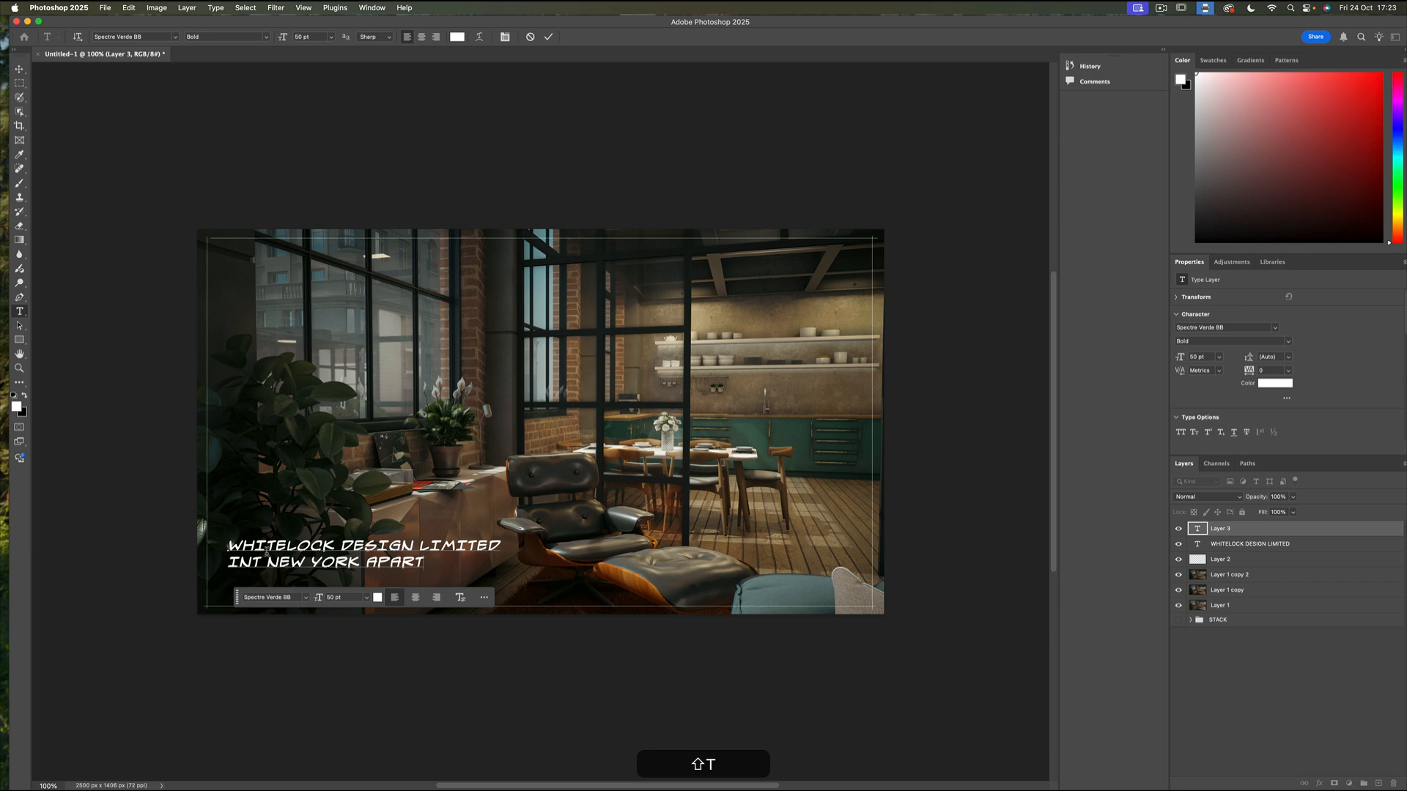
text(MENT)
key(shift+Return)
text(DAY VIEW 2)
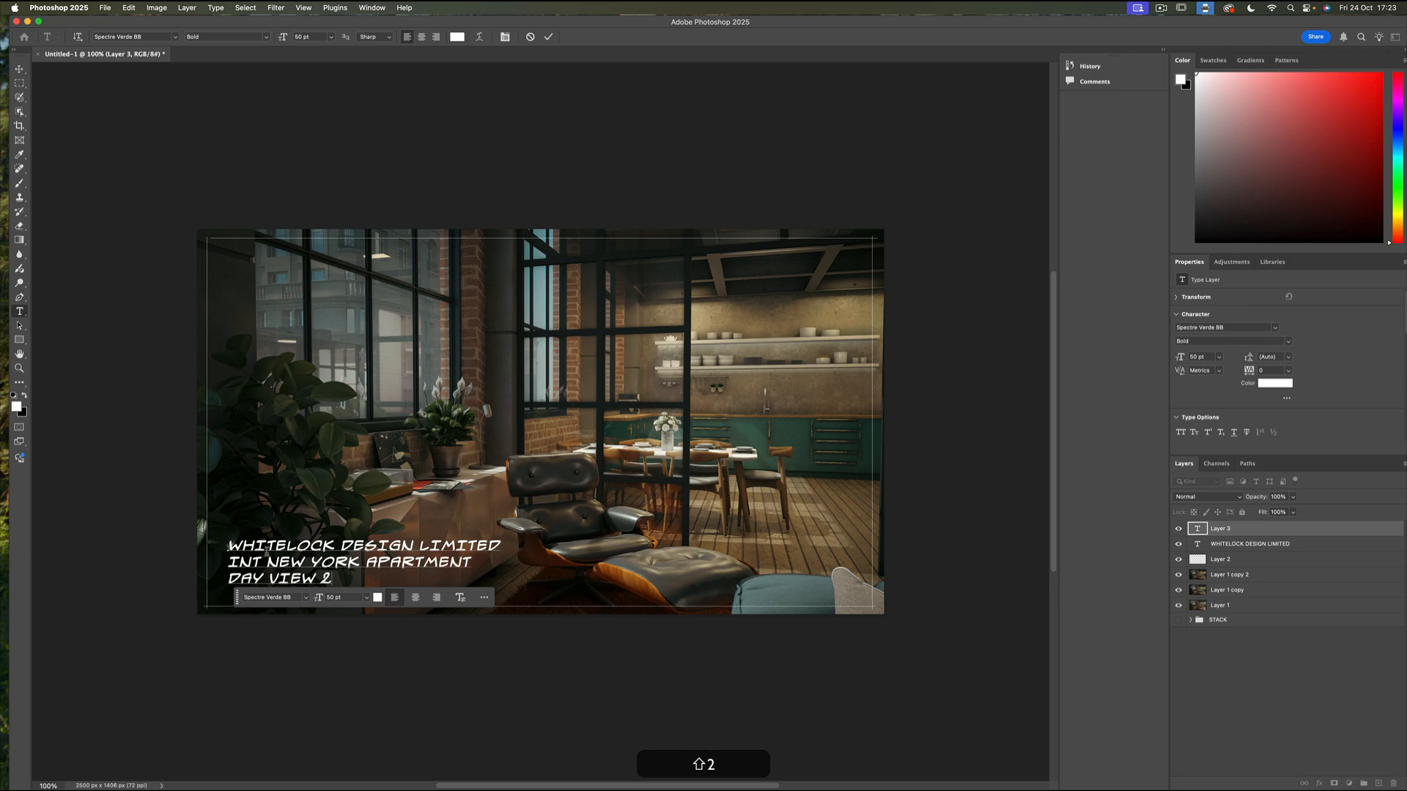
key(super+Return)
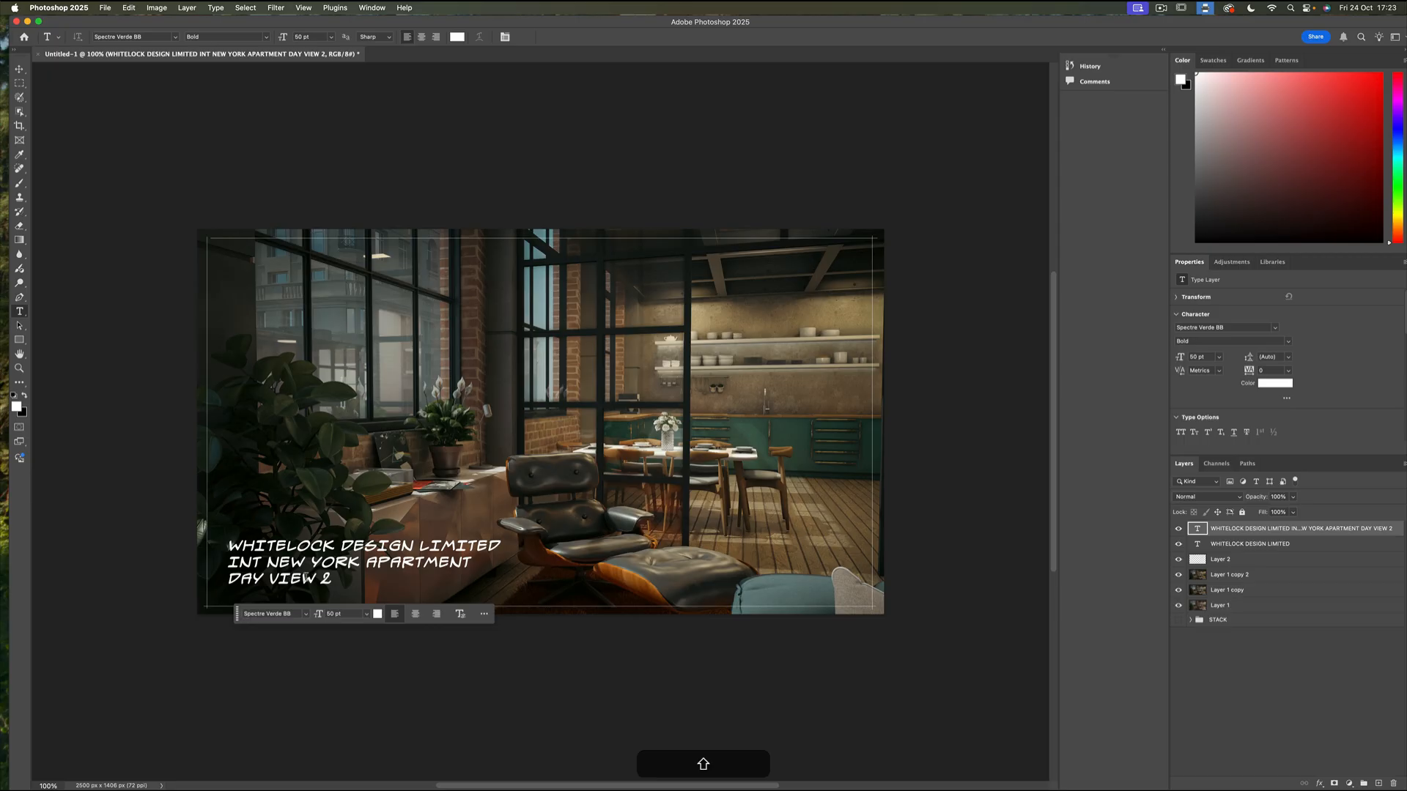
Set the whole title to 36 pt and move it about 47 px left and 91 px down into the frame's lower-left corner
click(332, 580)
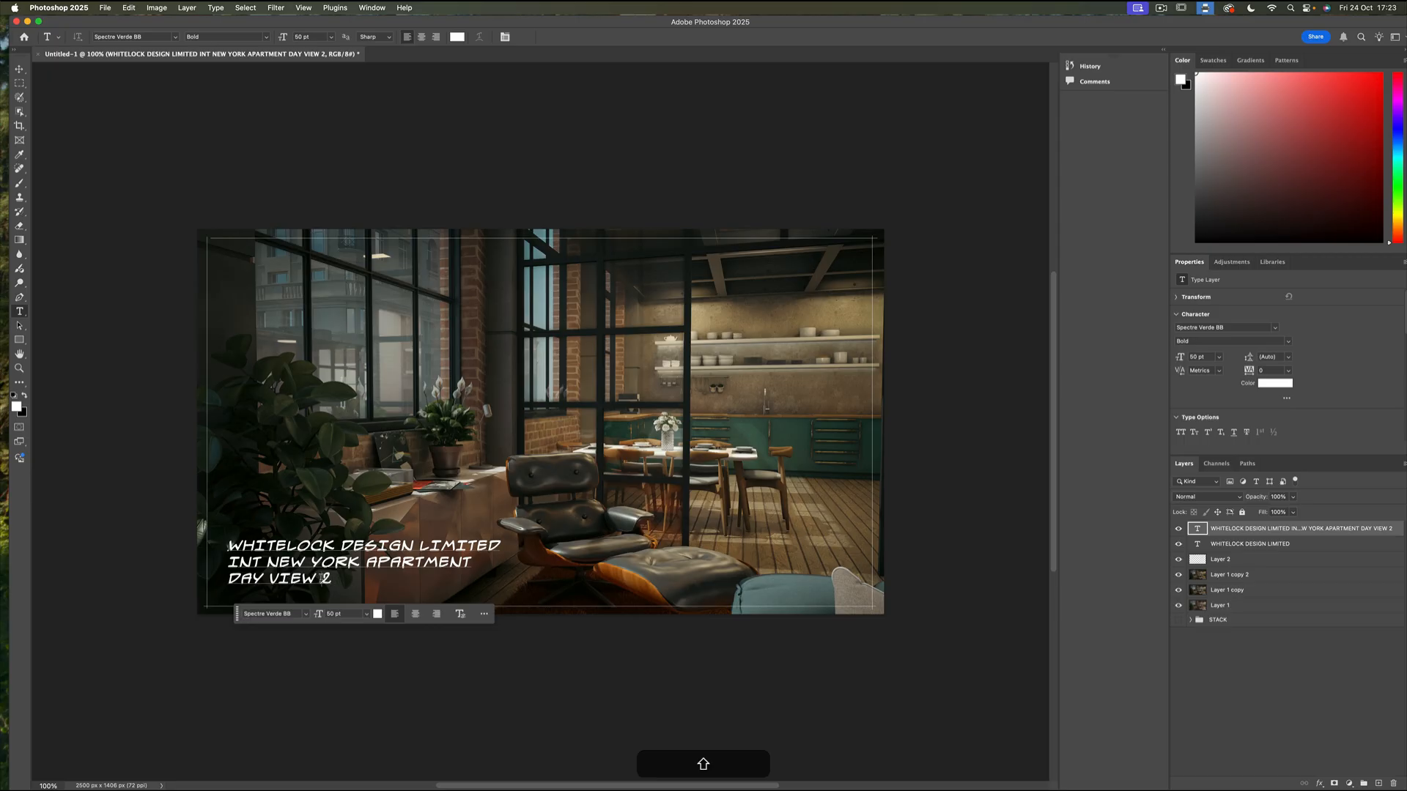
click(362, 617)
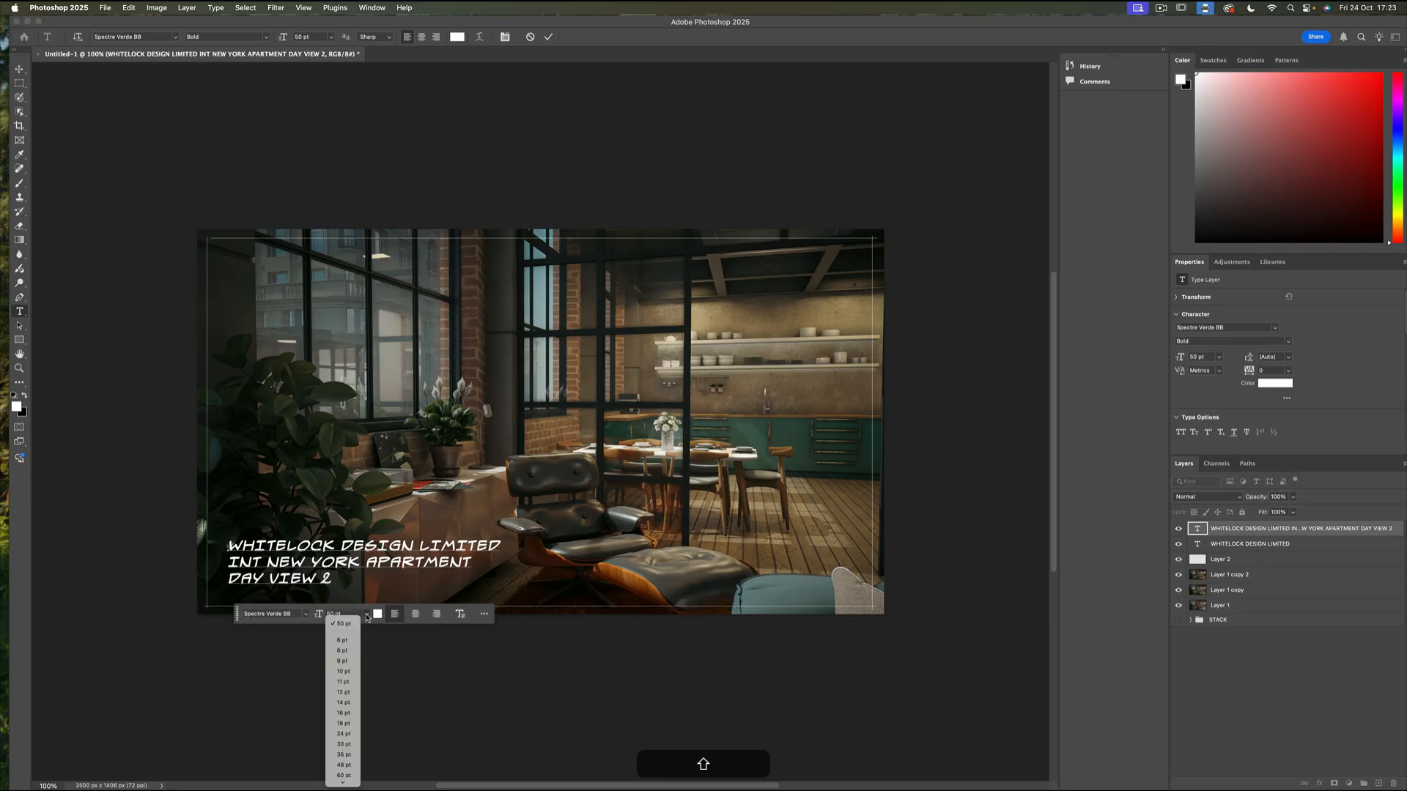
click(344, 745)
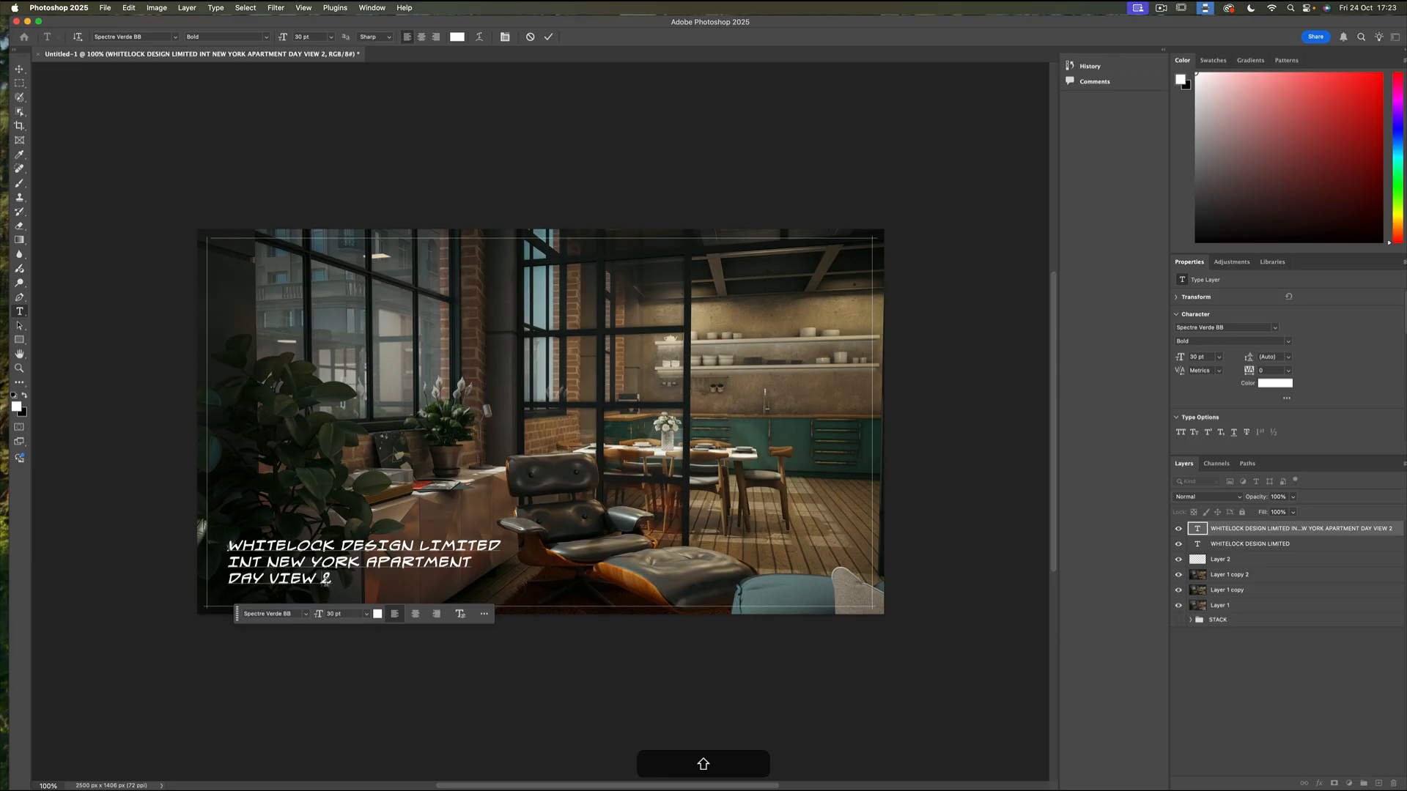
key(super+a)
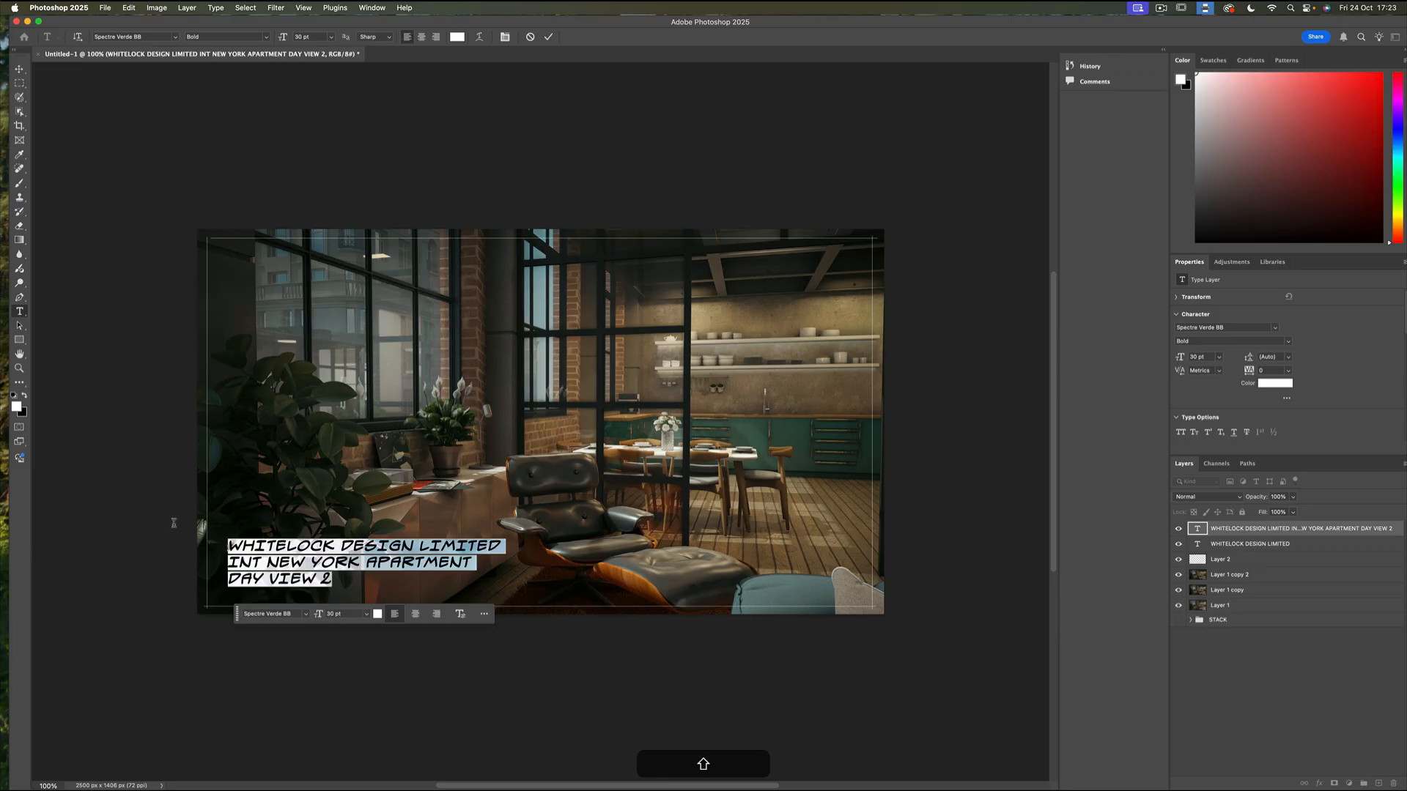
click(366, 615)
click(343, 755)
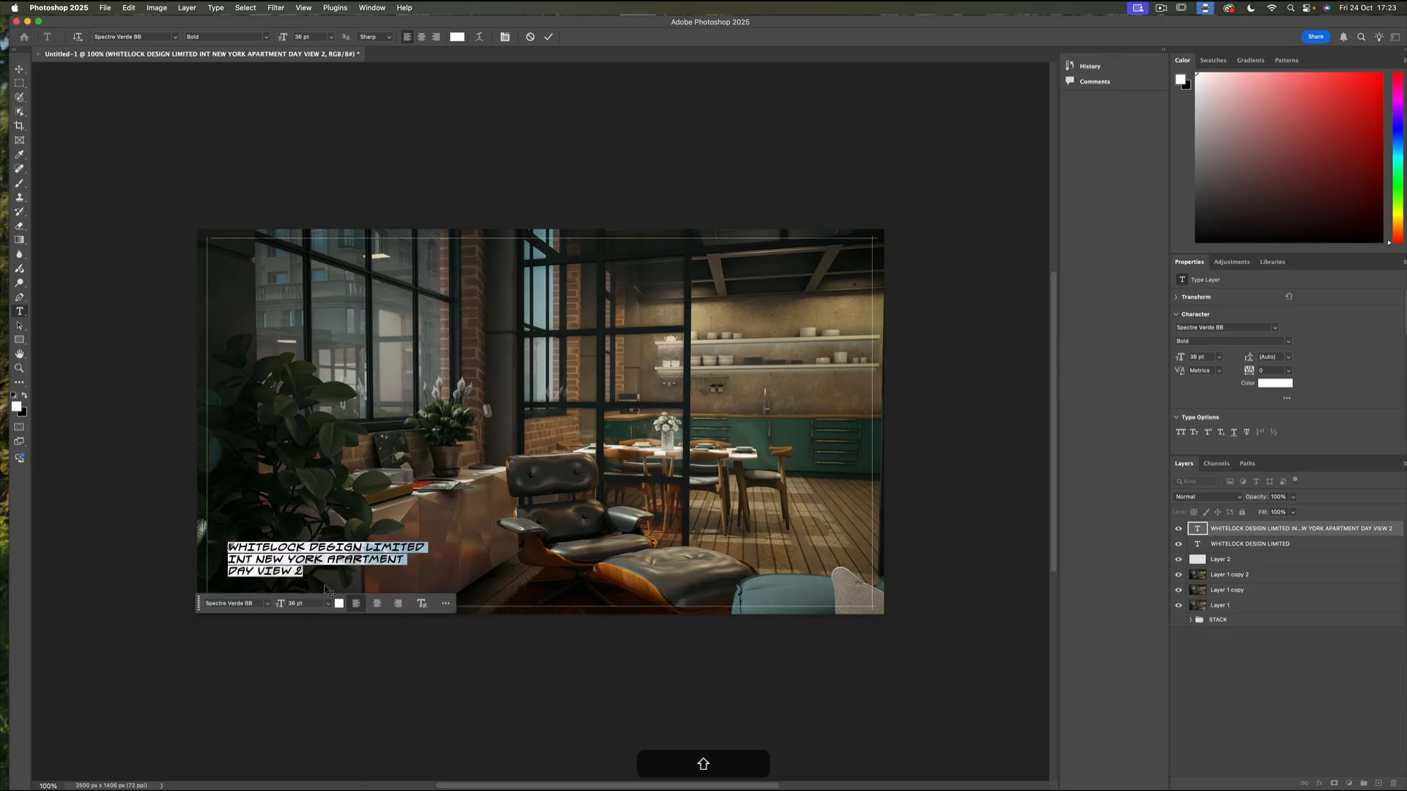
click(299, 663)
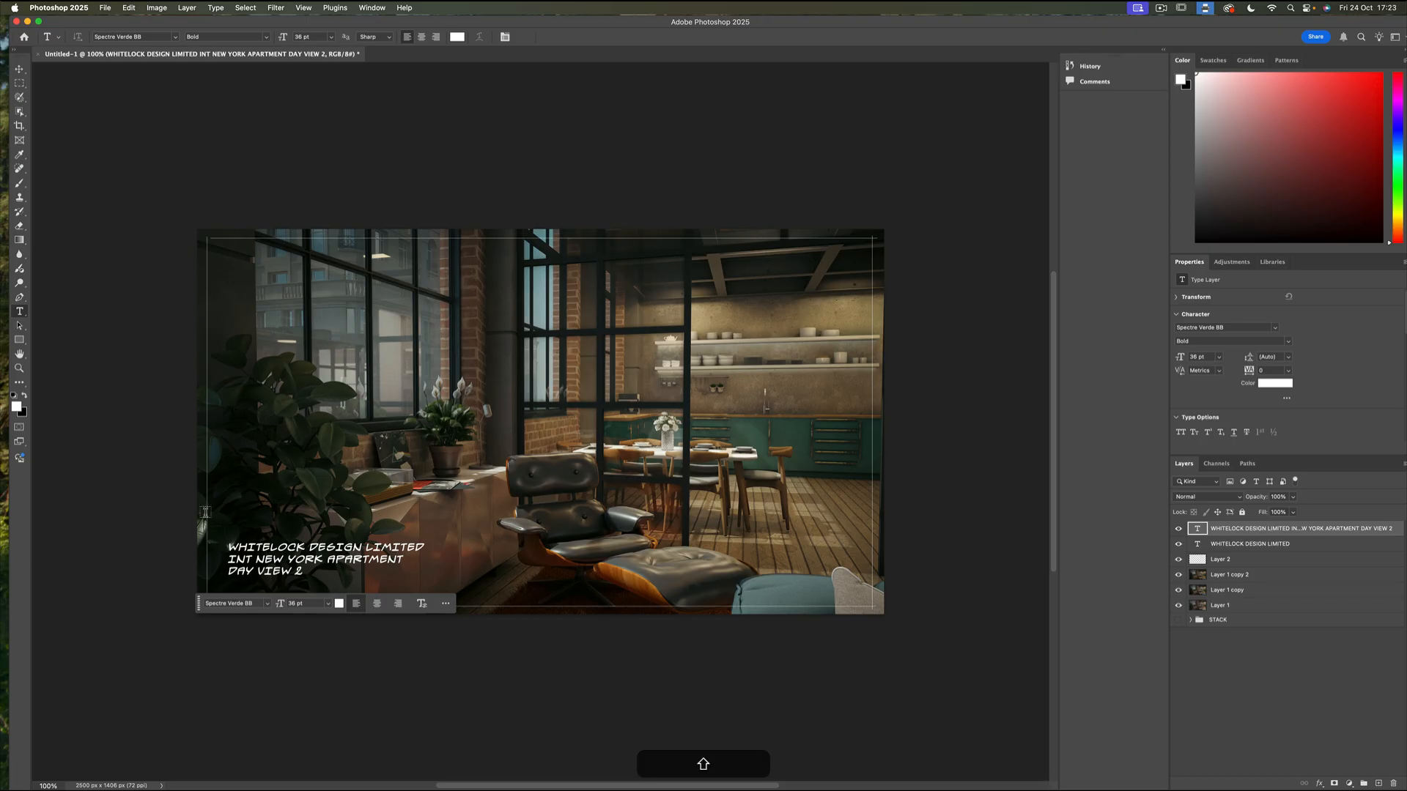
click(19, 68)
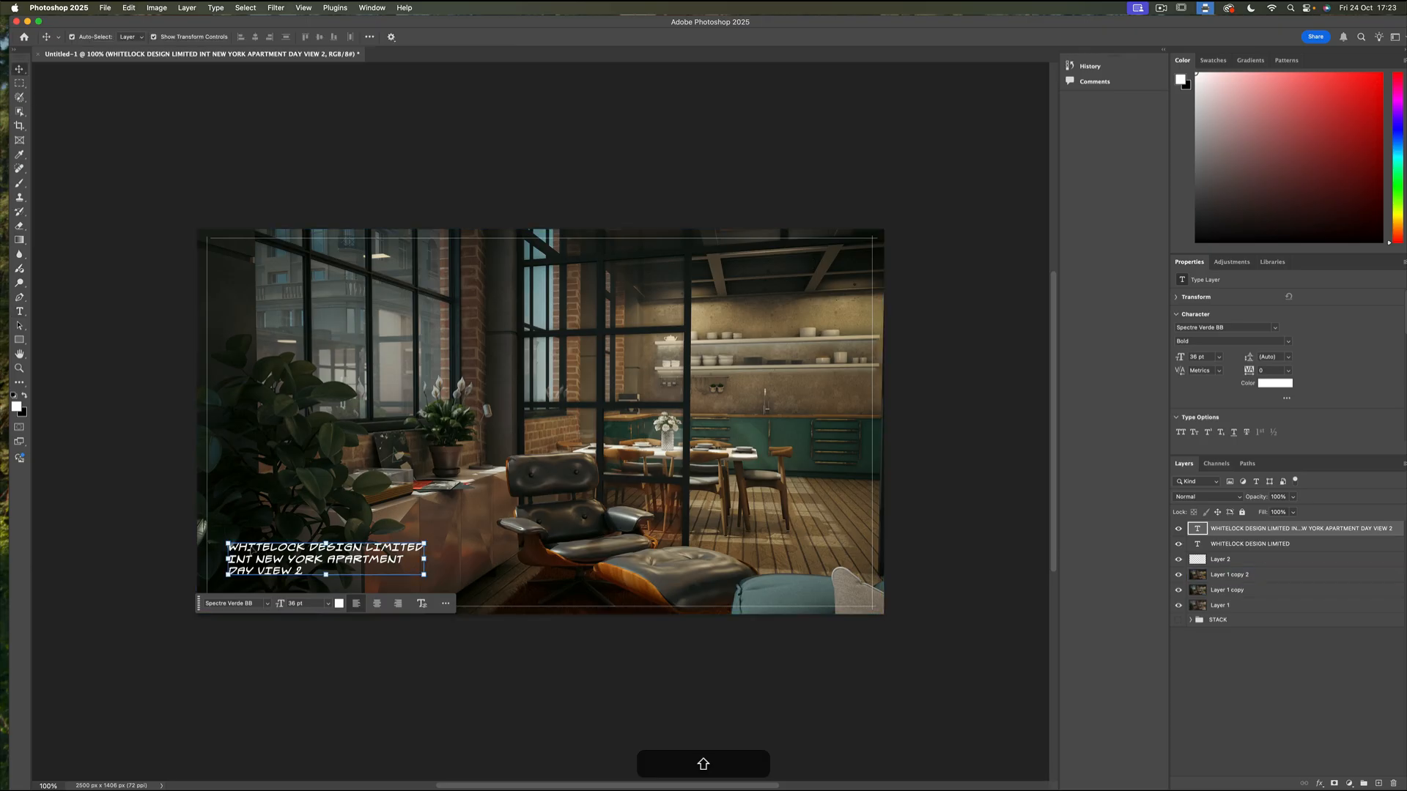
drag(250, 550, 237, 576)
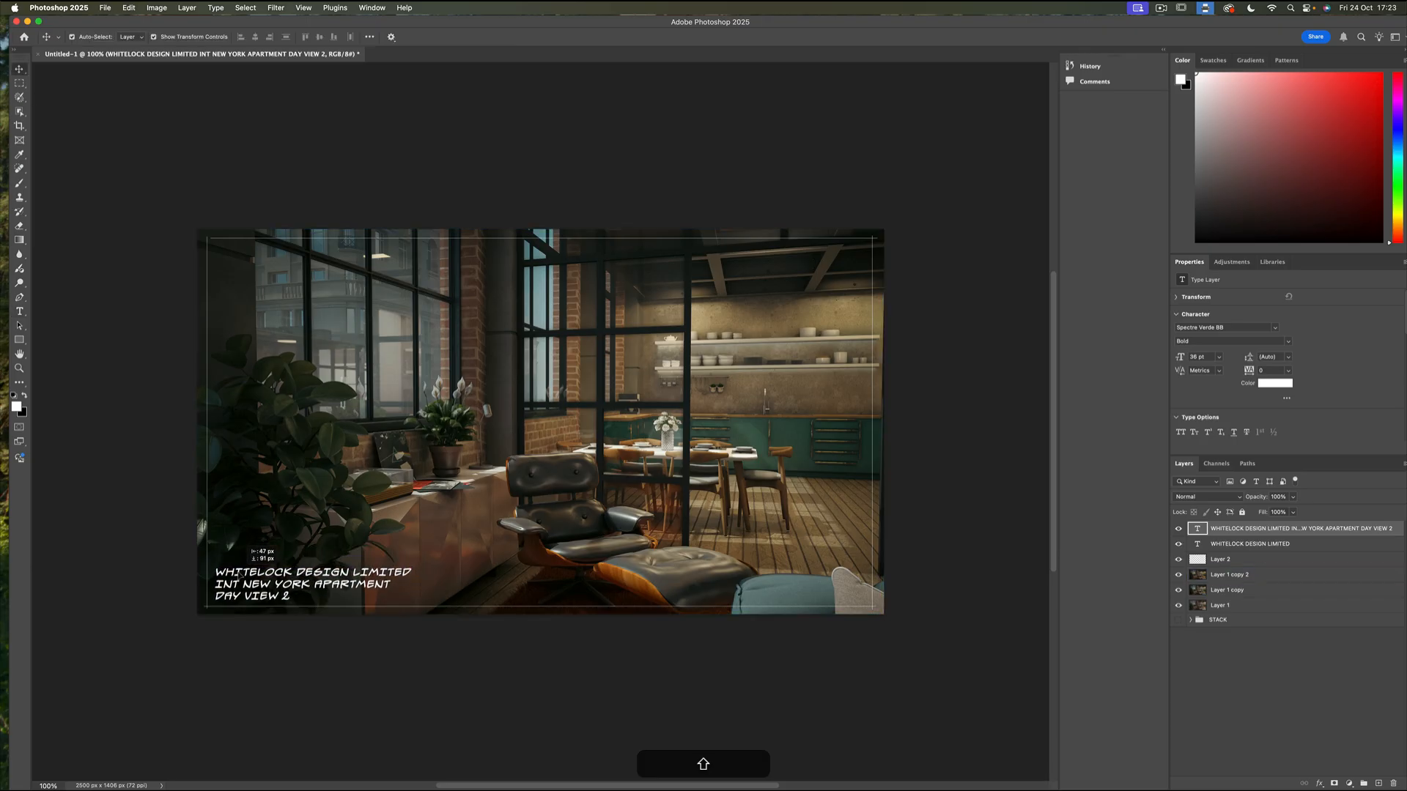
Paint four thin white horizontal rule lines on Layer 2 with the Brush, above, between and below the three title lines
key(shift+super+equal)
key(shift+super+equal)
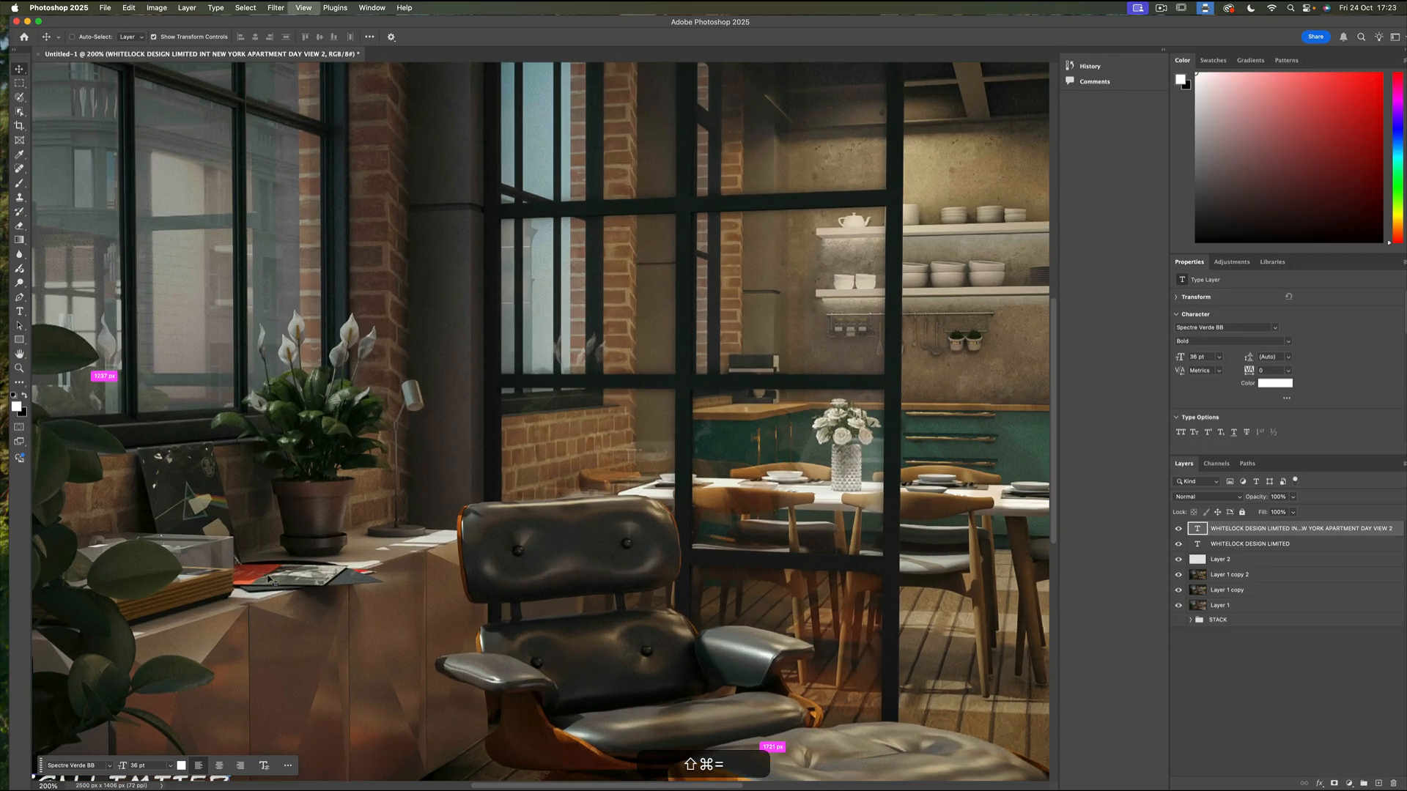
scroll(600, 498, left, 6)
scroll(564, 497, down, 10)
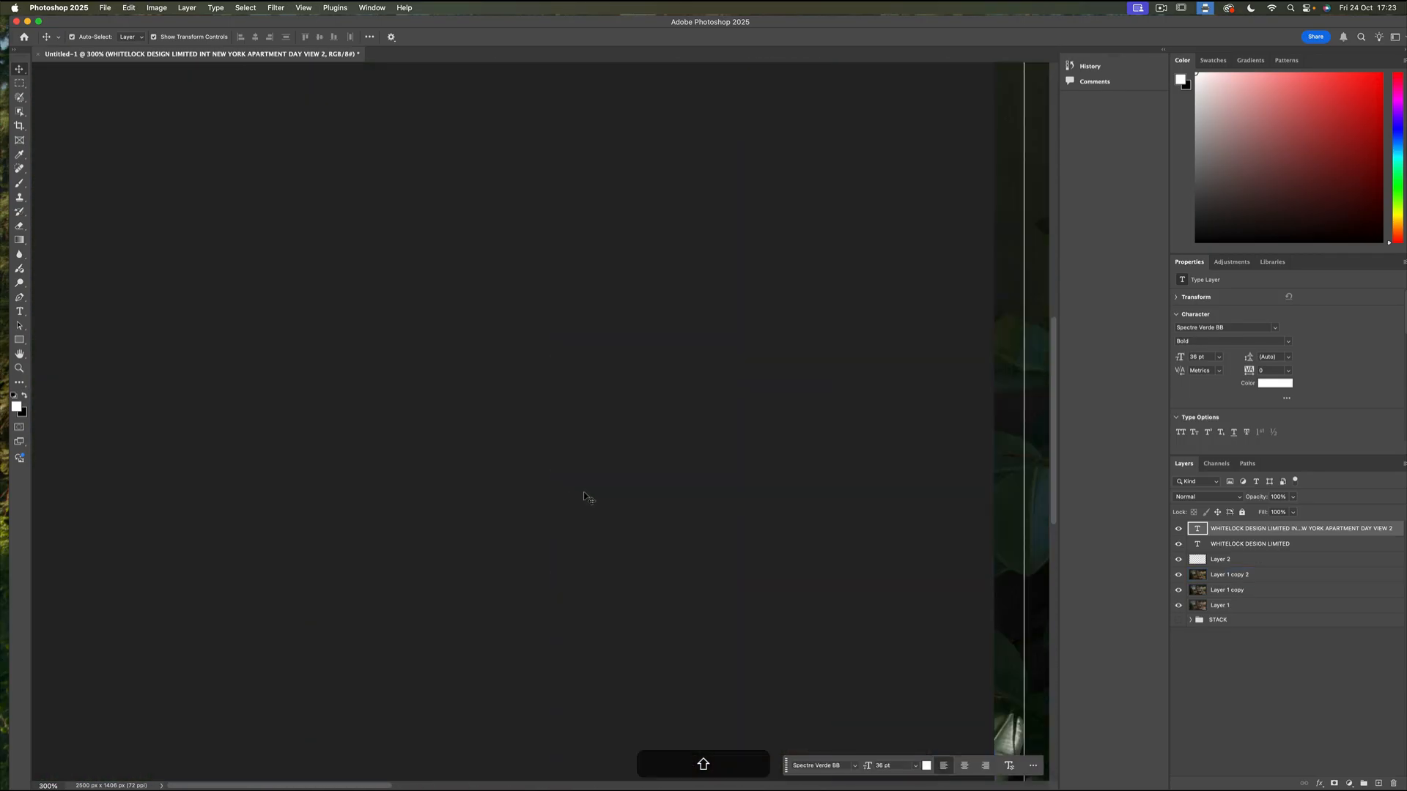
scroll(592, 497, down, 2)
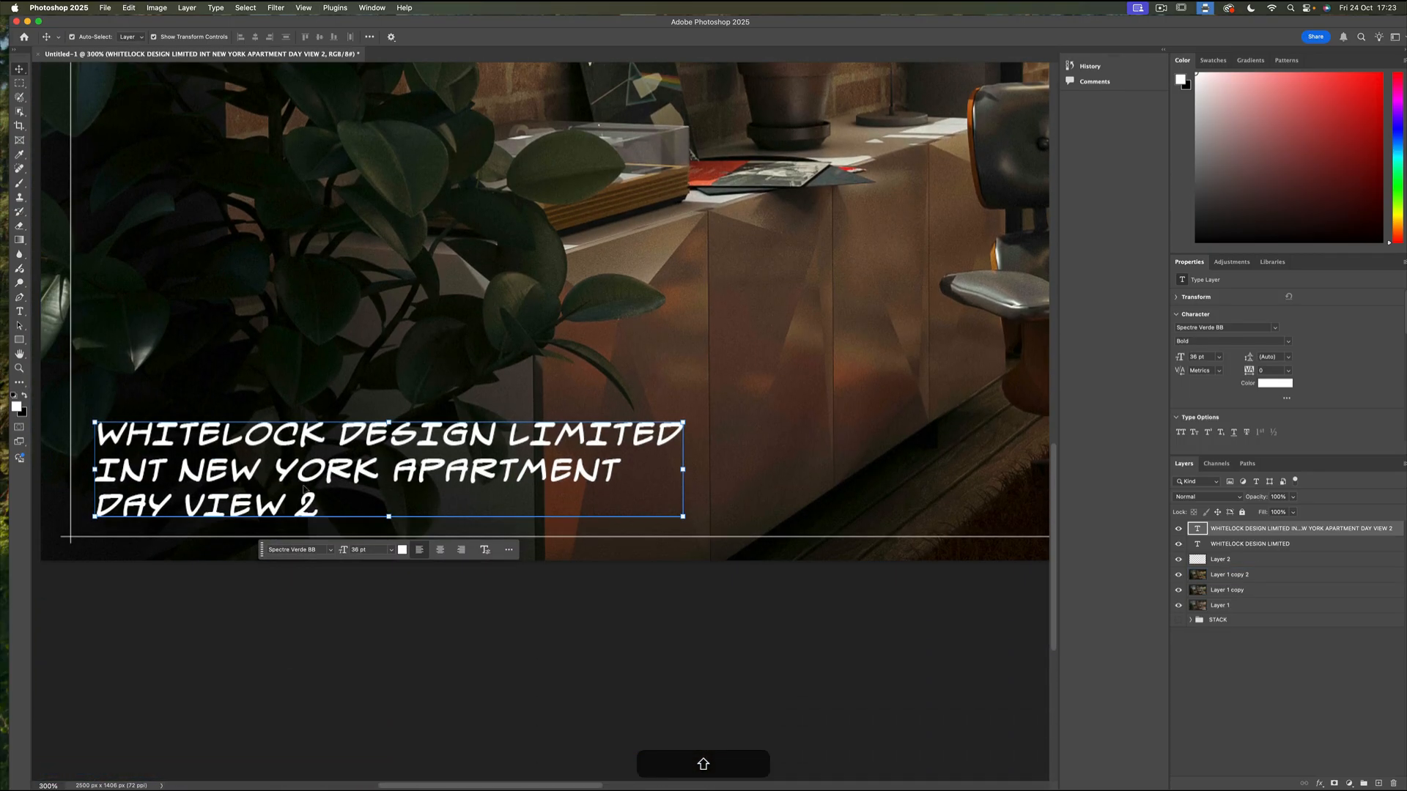
click(1231, 559)
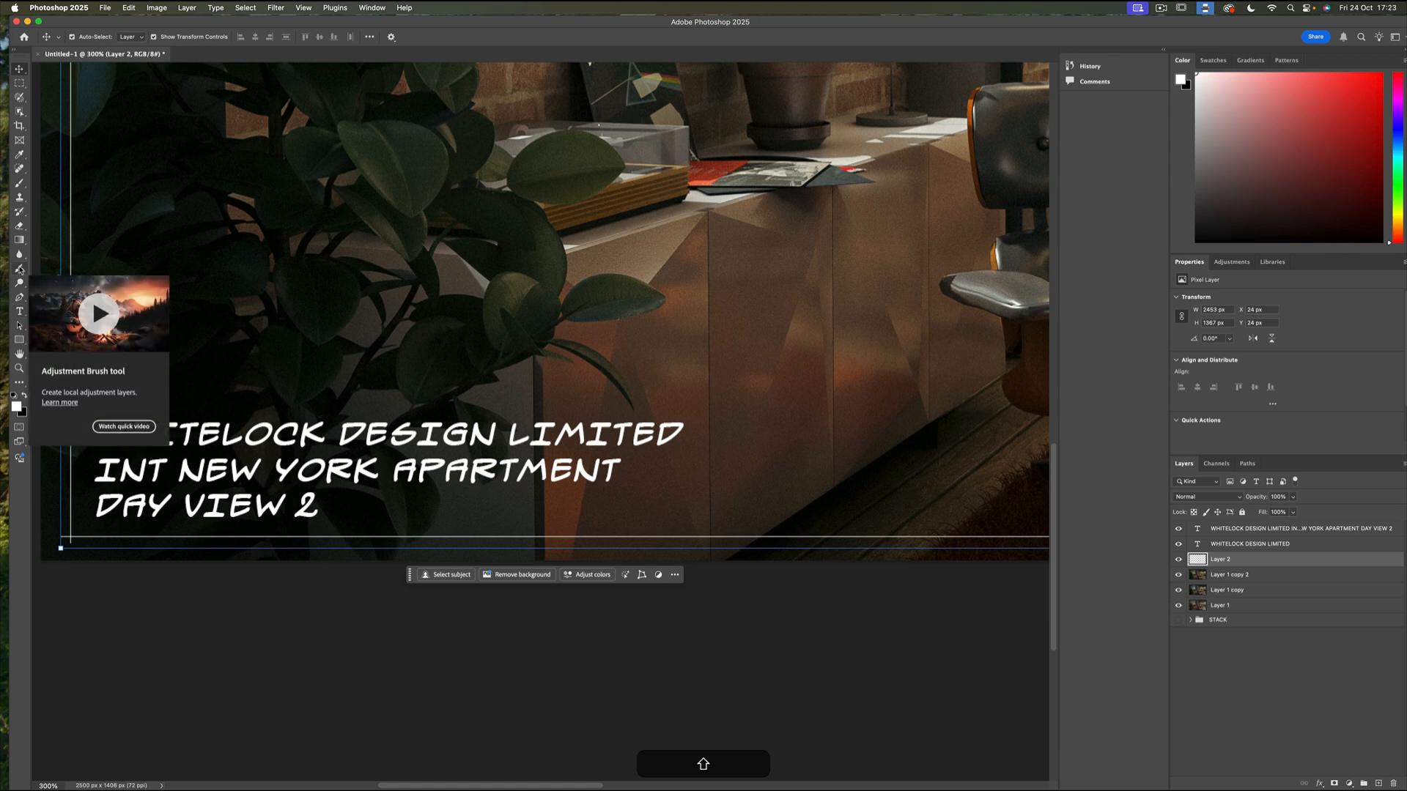
click(20, 183)
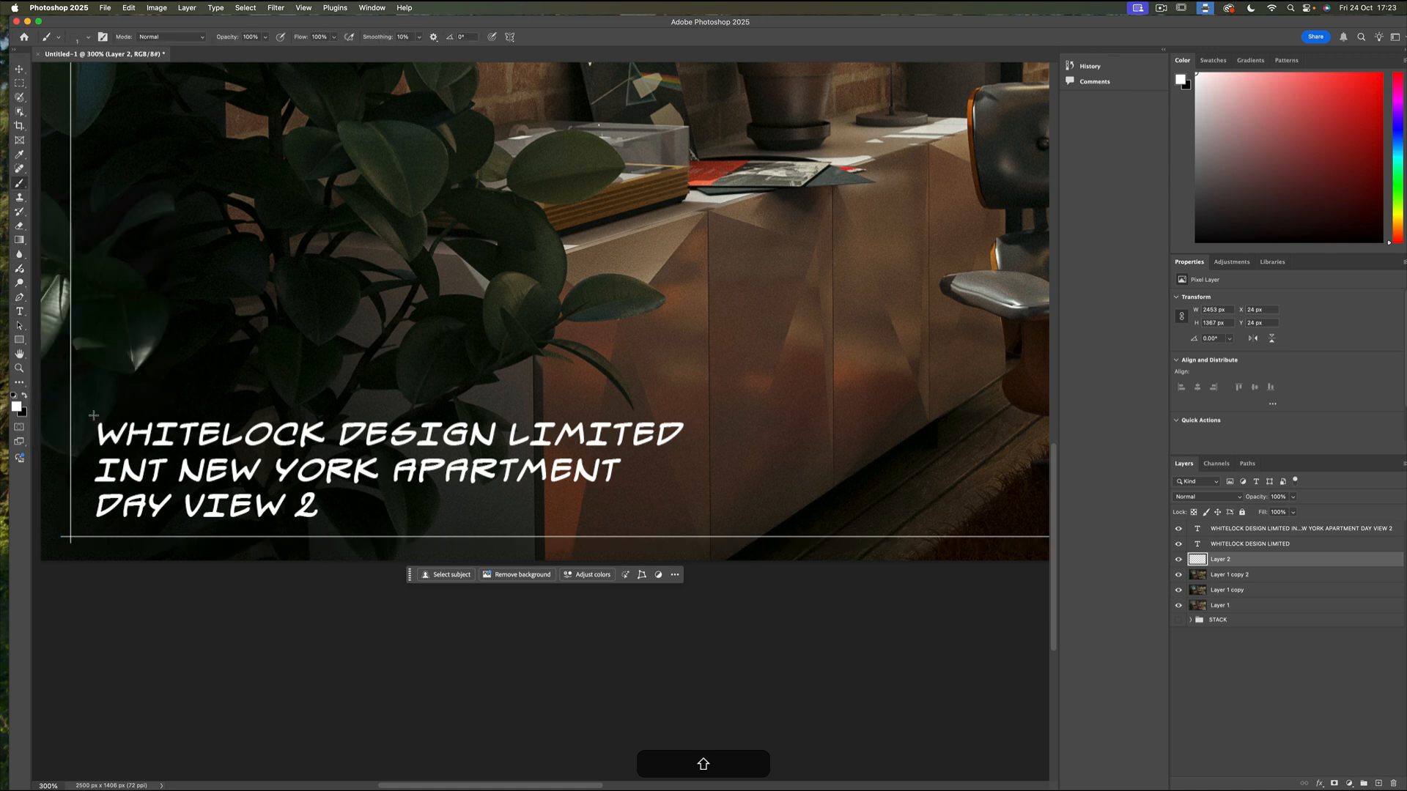
drag(93, 416, 707, 415)
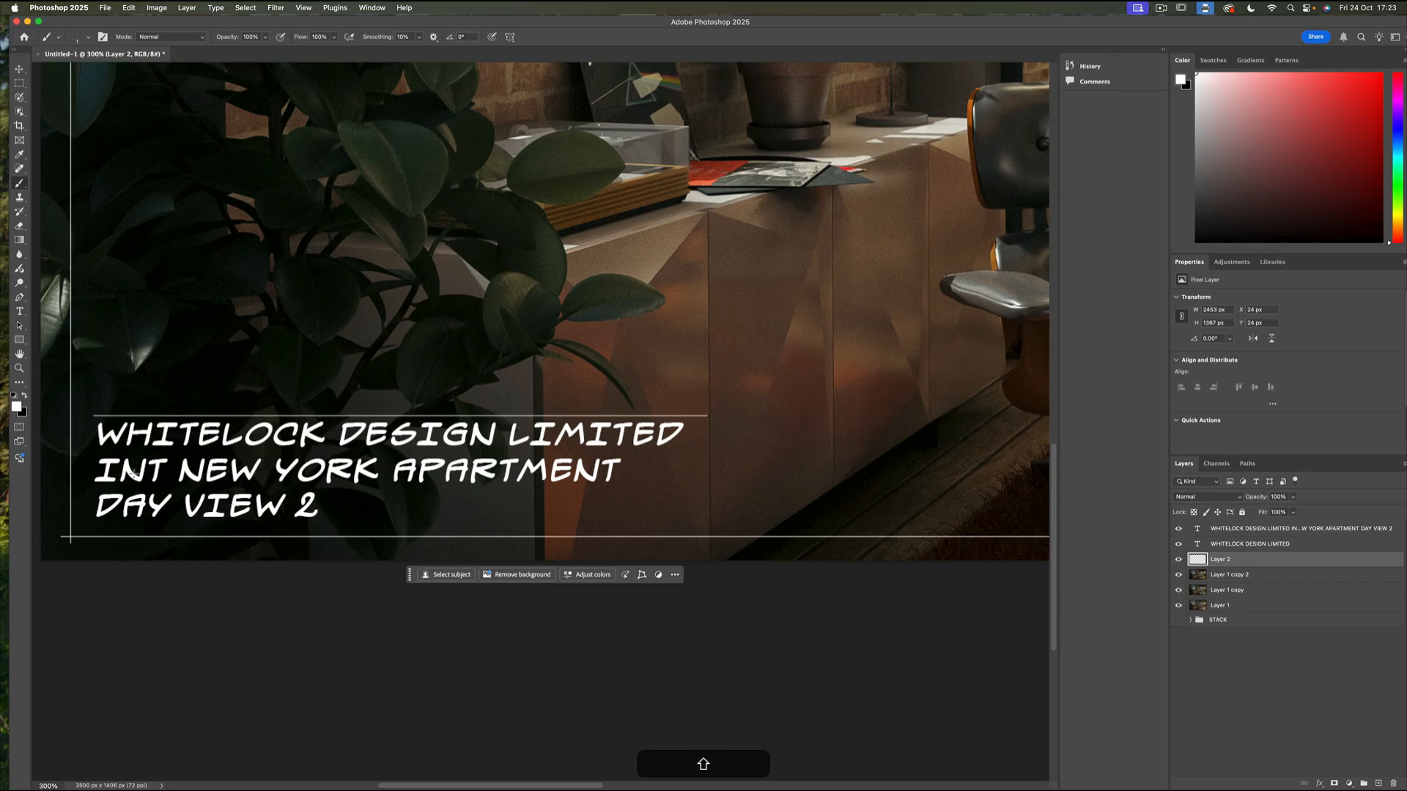
drag(96, 452, 736, 452)
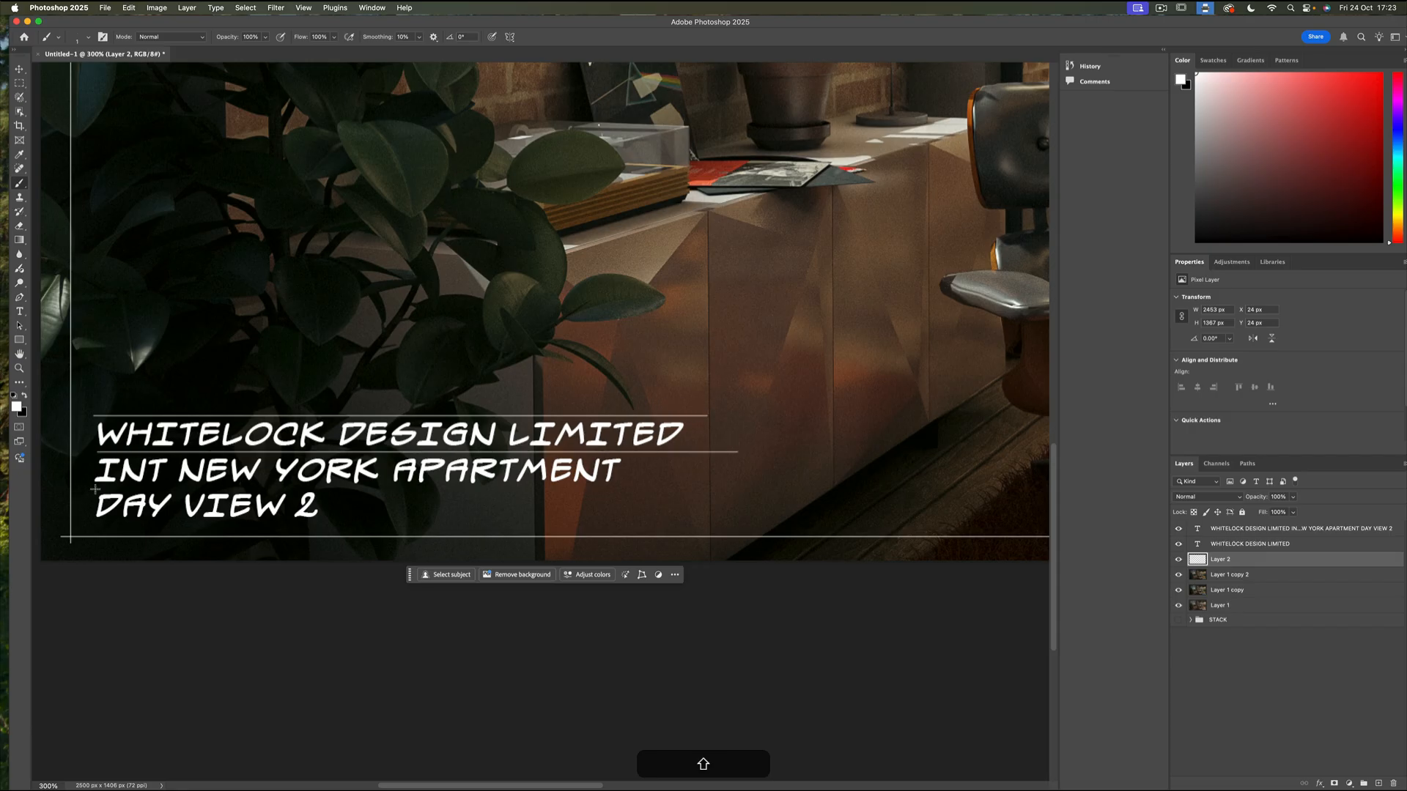
drag(96, 489, 681, 487)
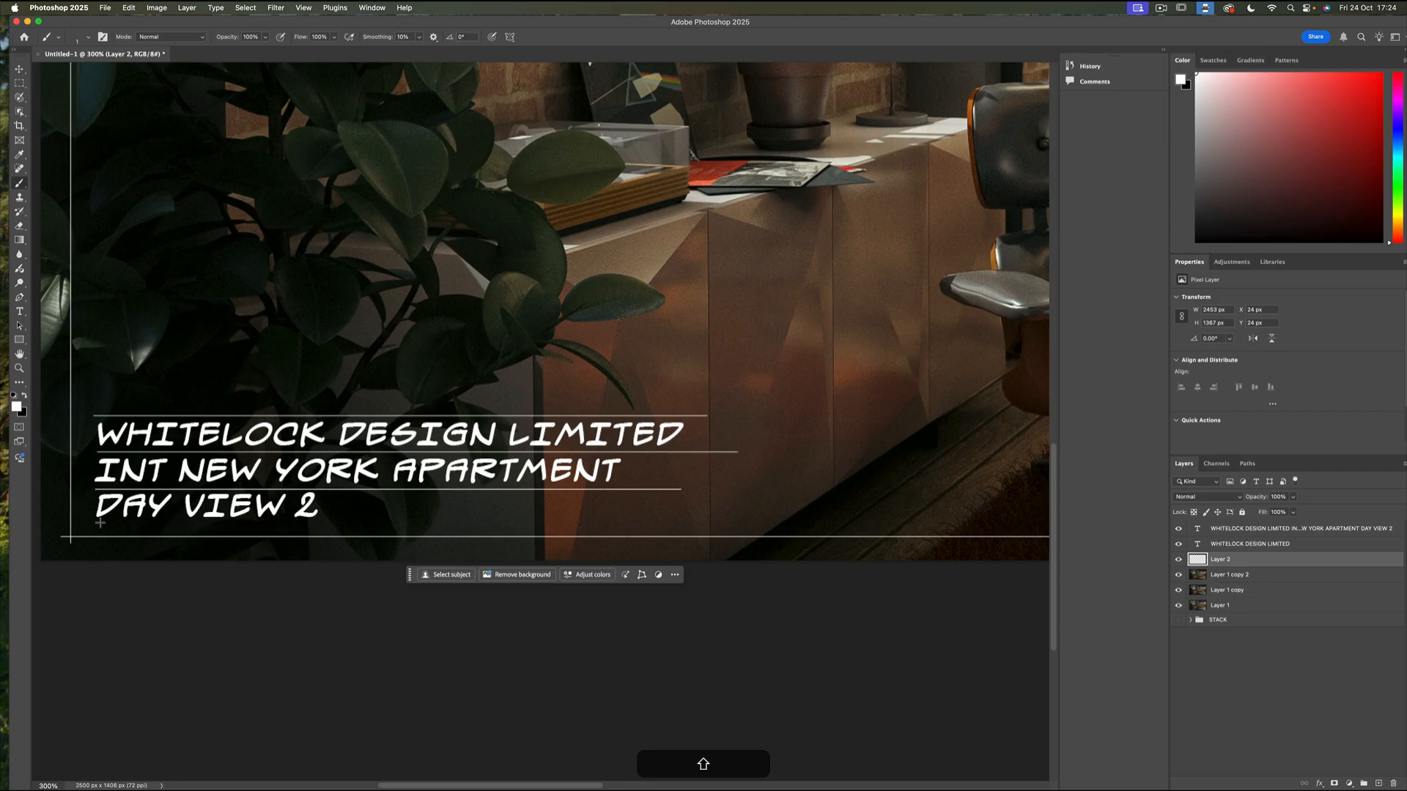
drag(93, 523, 413, 523)
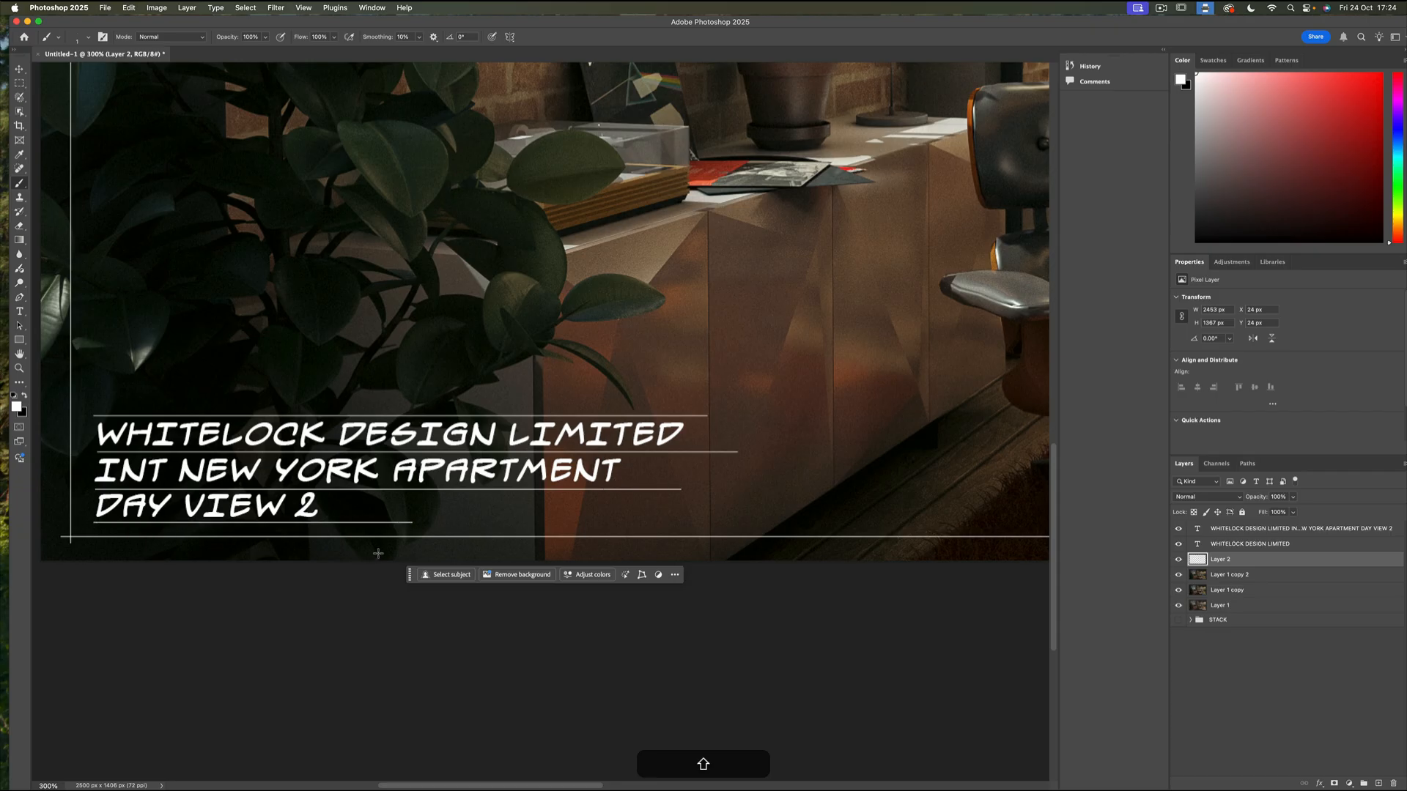
Duplicate MINI TUTORIAL.png from the STACK group, move the copy directly above Layer 2, and hide and collapse the group
key(super+shift+minus)
key(super+shift+minus)
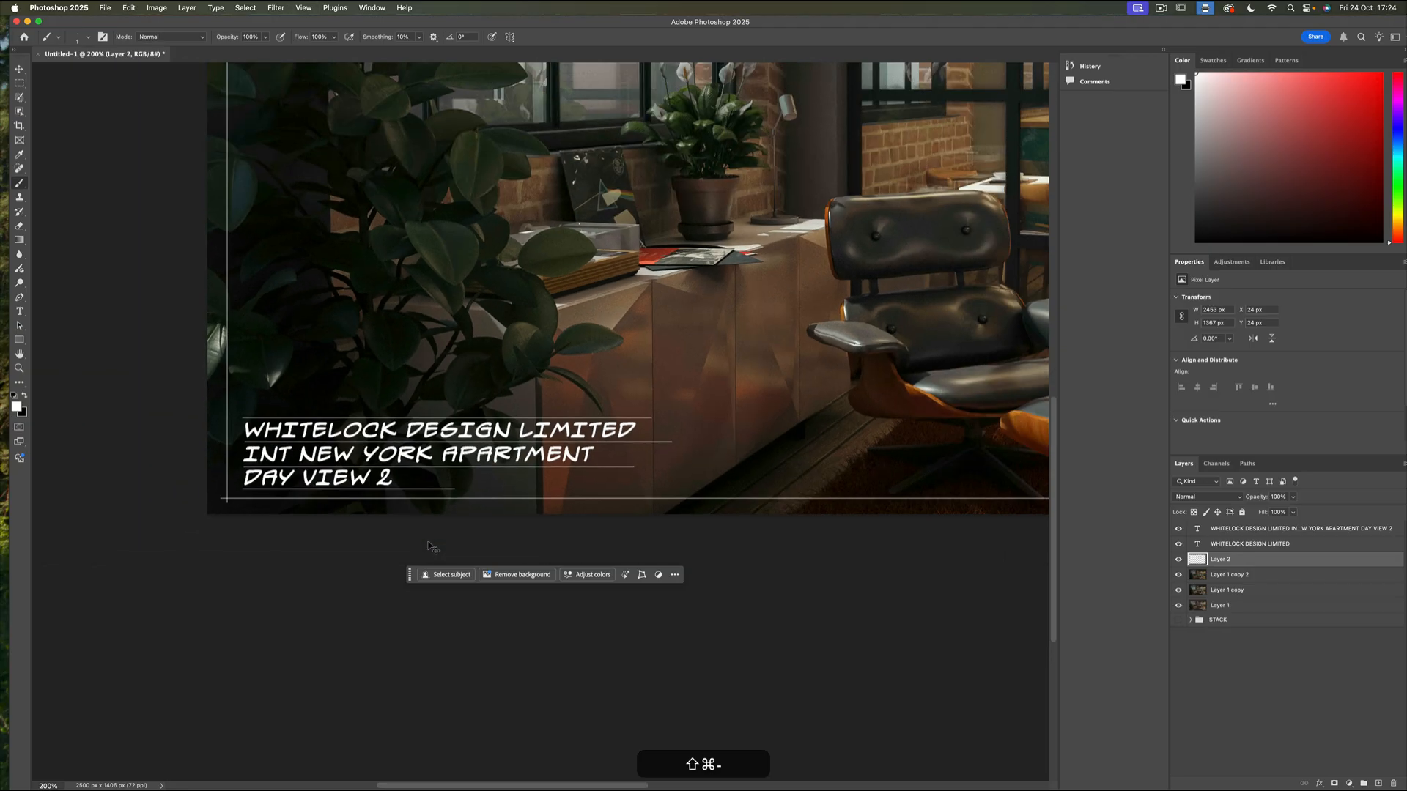
scroll(383, 569, up, 5)
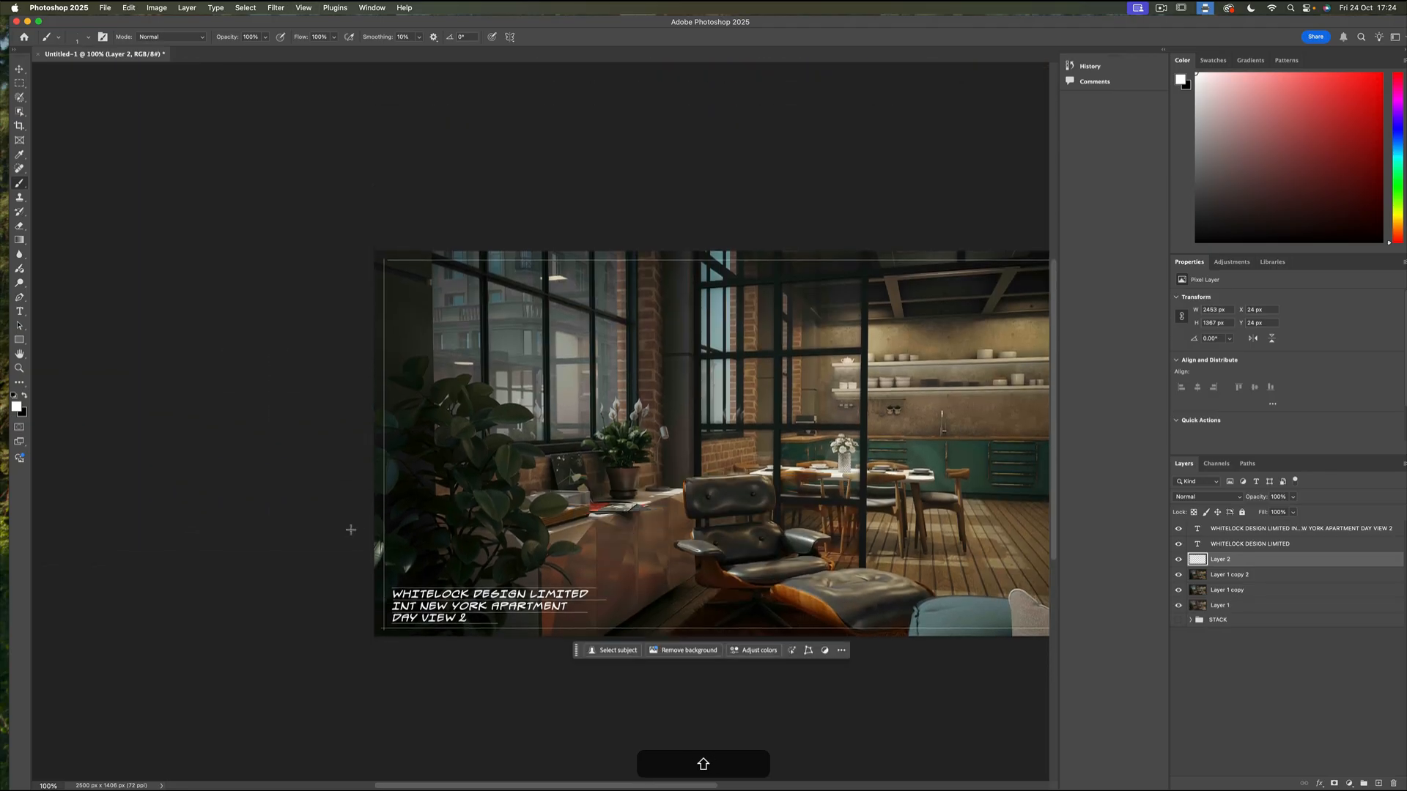
scroll(359, 528, right, 1)
scroll(359, 528, right, 5)
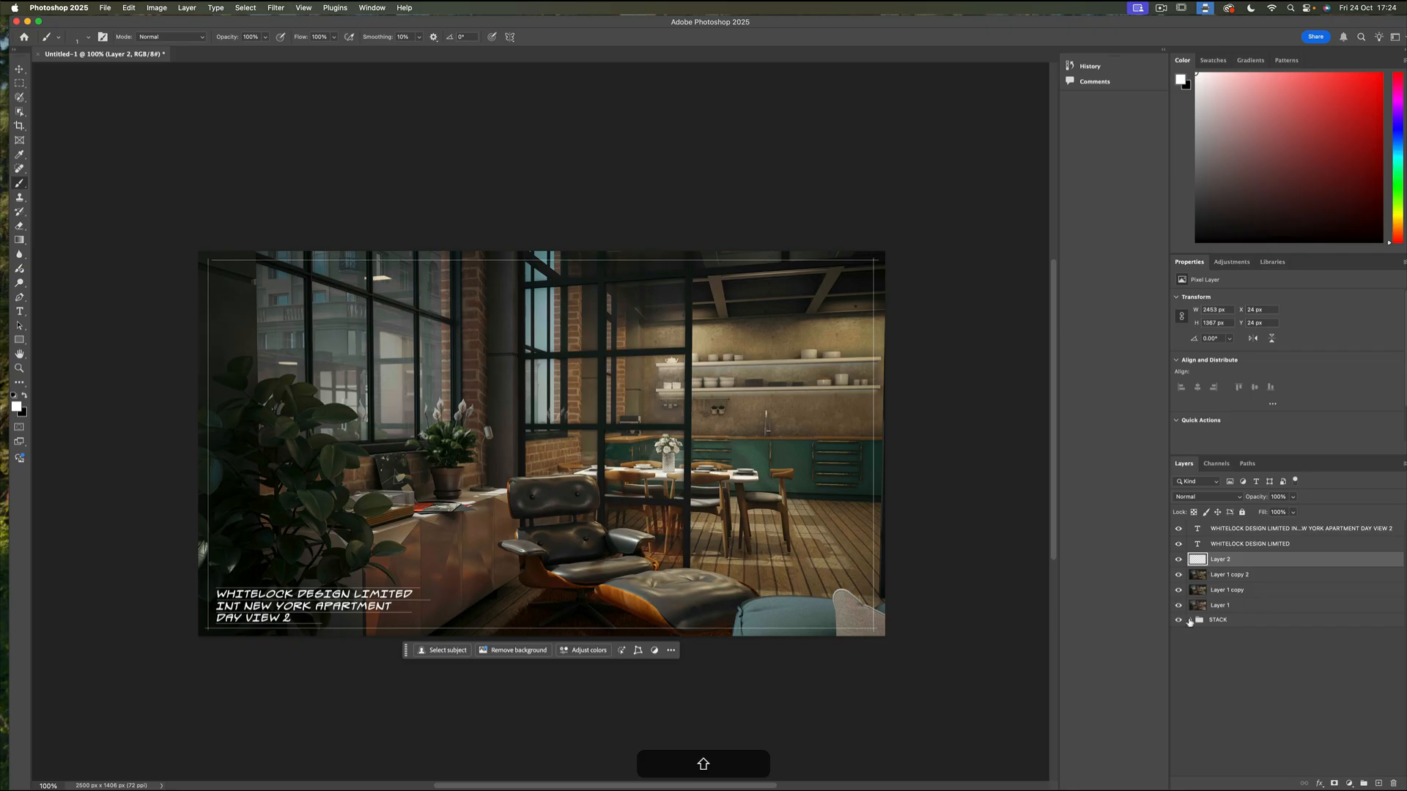
click(1190, 621)
click(1233, 727)
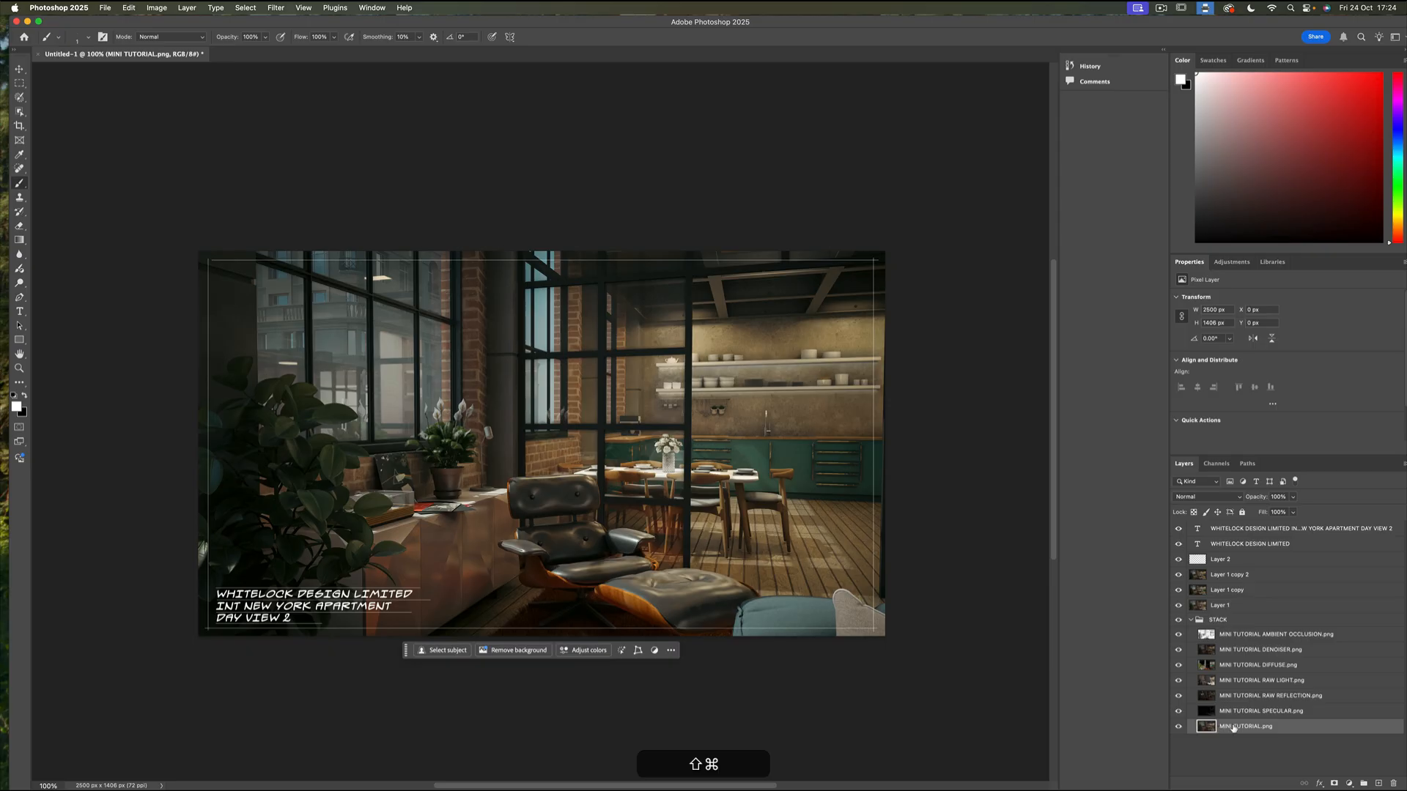
key(super+j)
drag(1231, 727, 1242, 552)
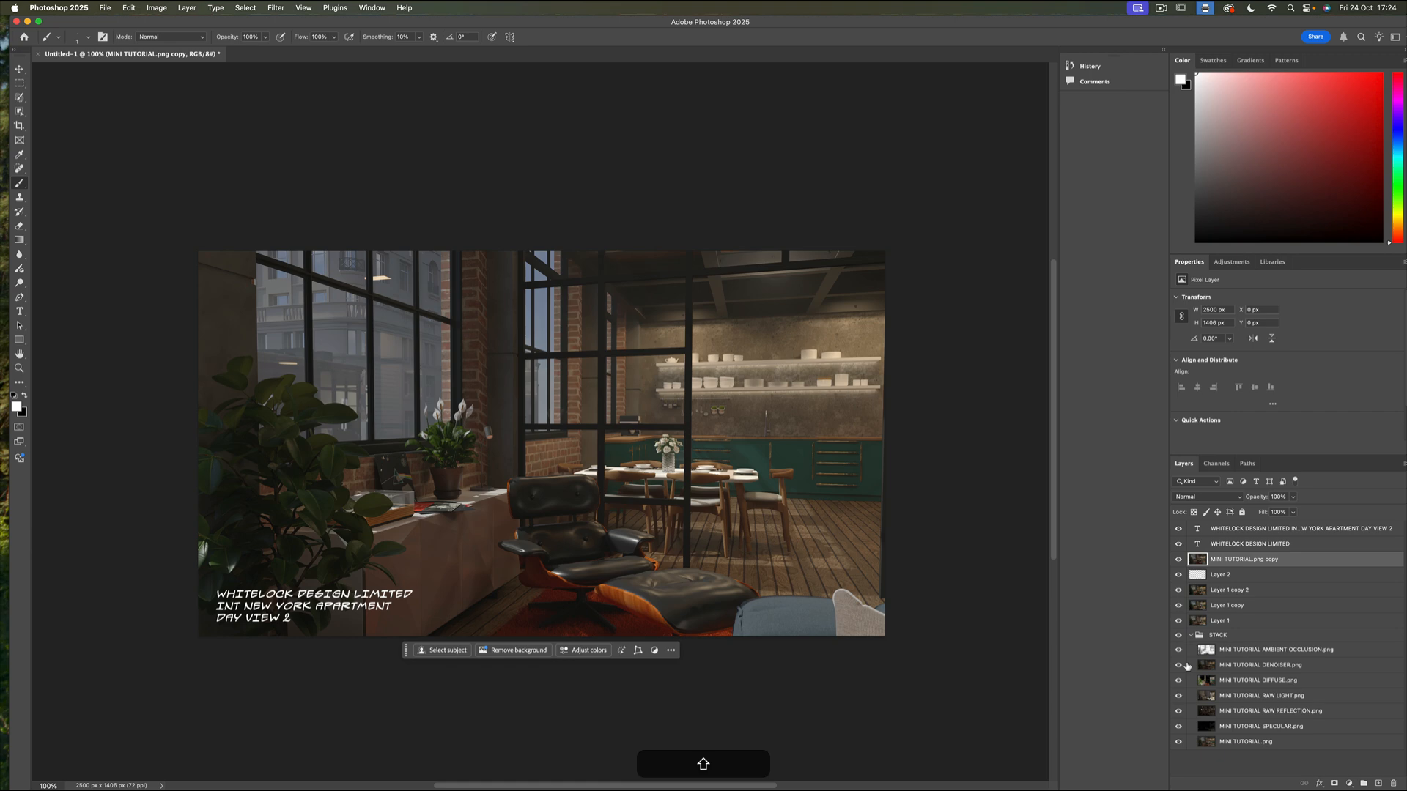
click(1190, 636)
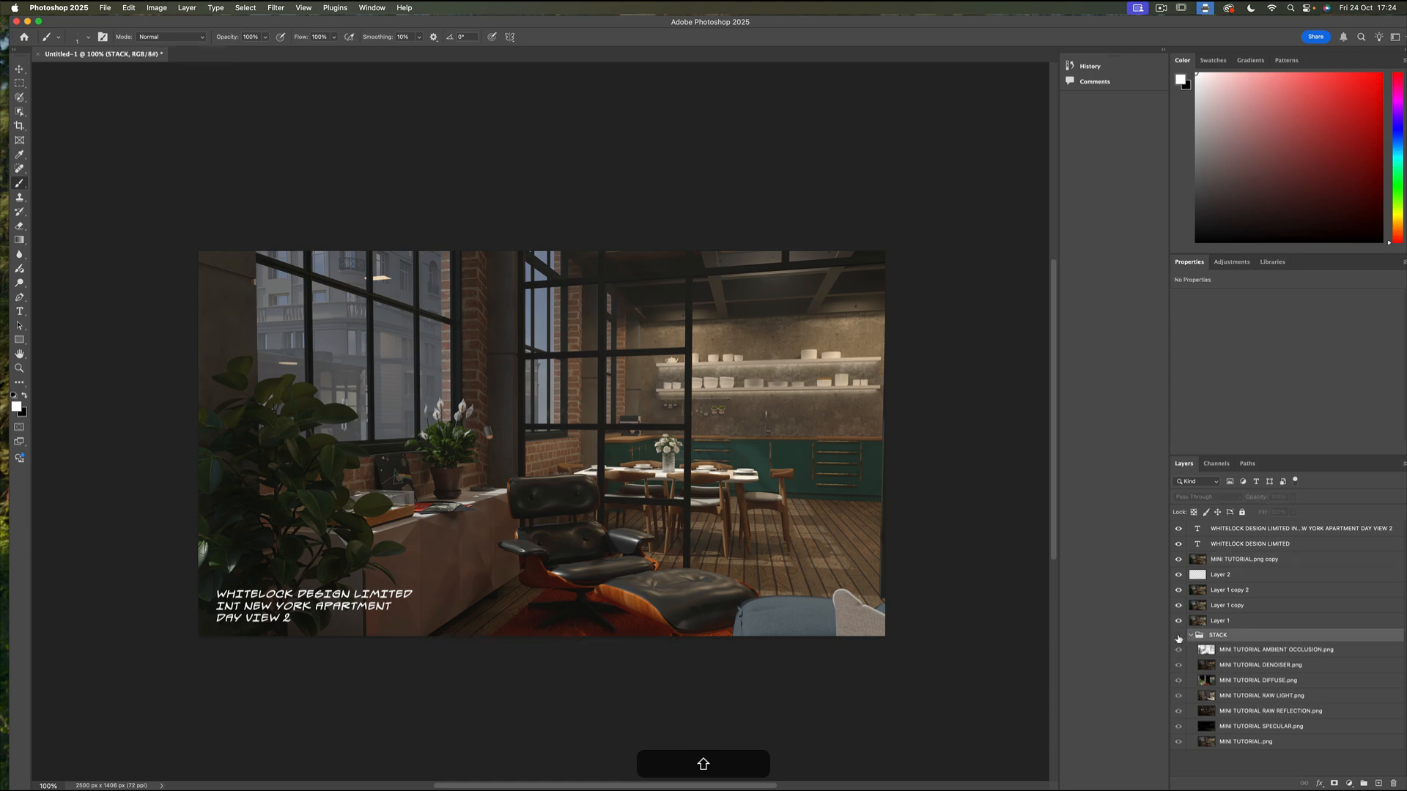
click(1190, 637)
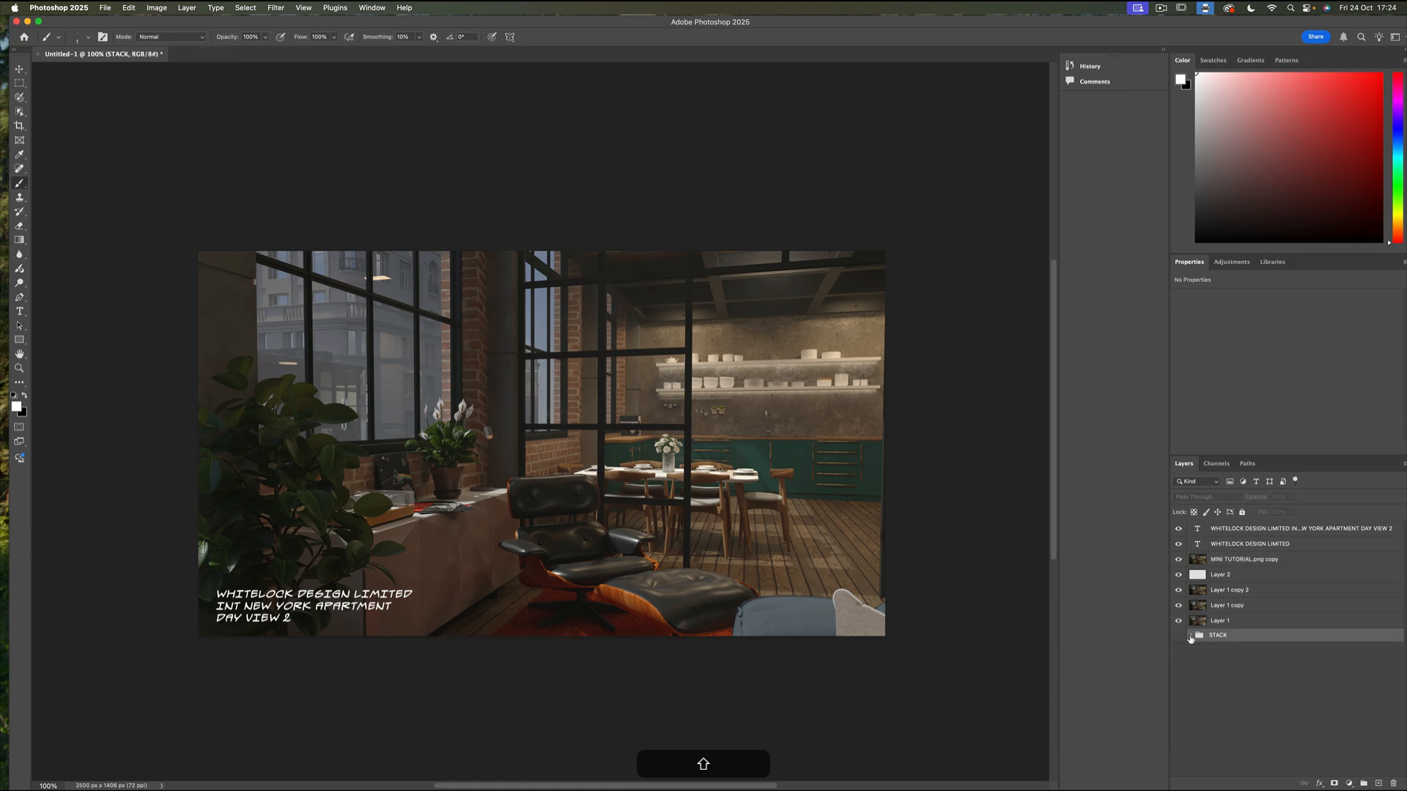
Toggle the MINI TUTORIAL.png copy's visibility repeatedly to compare the raw render with the graded image, leaving the copy hidden
click(1179, 561)
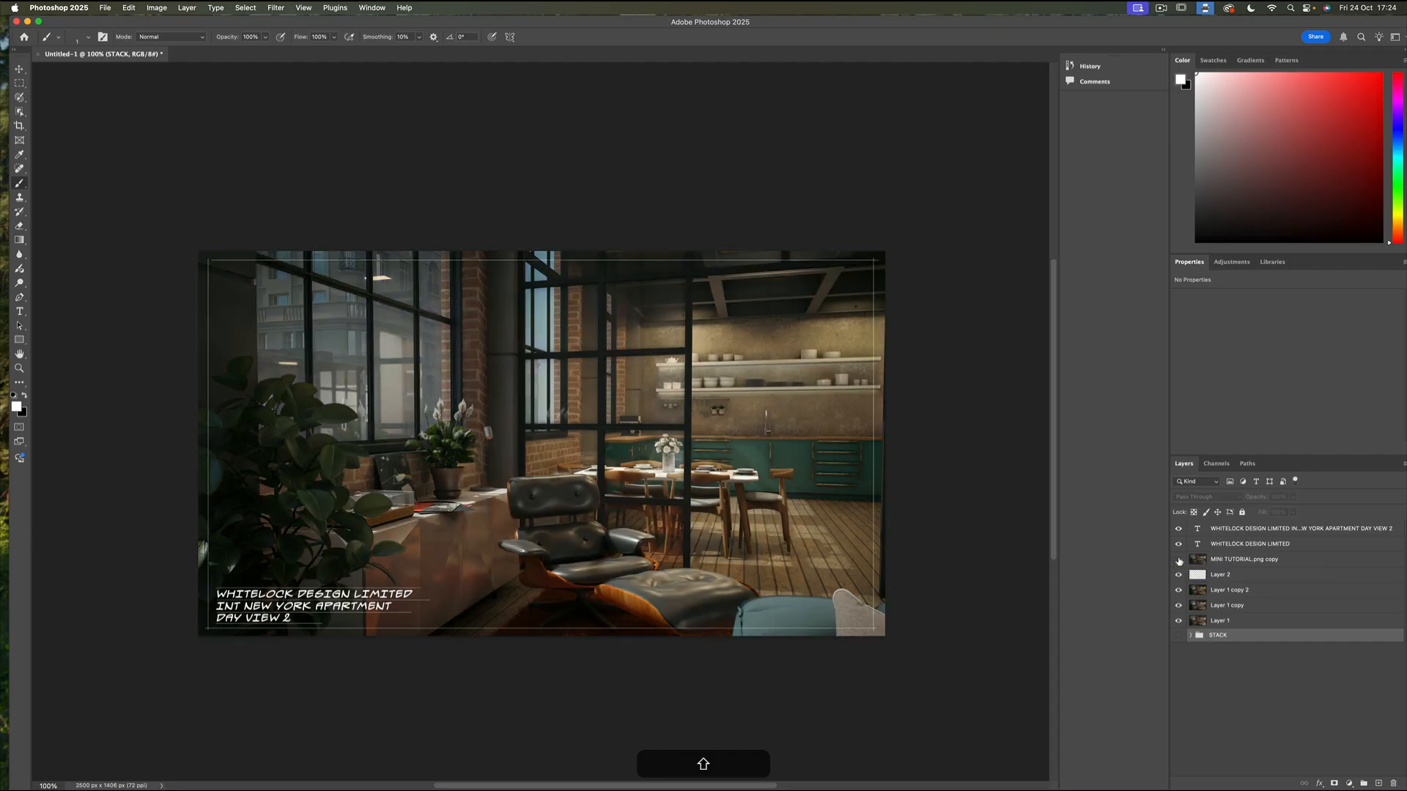
click(1179, 560)
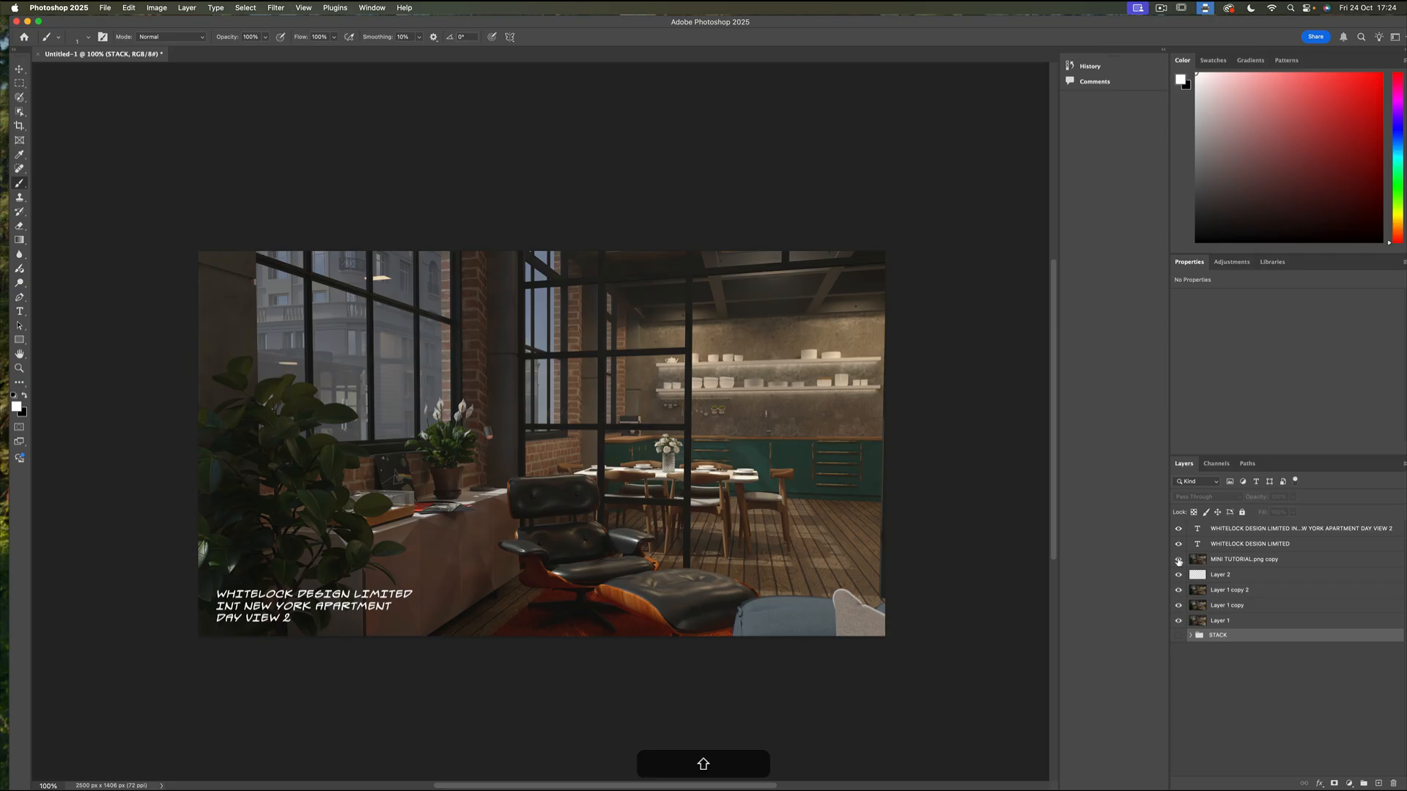
click(1180, 561)
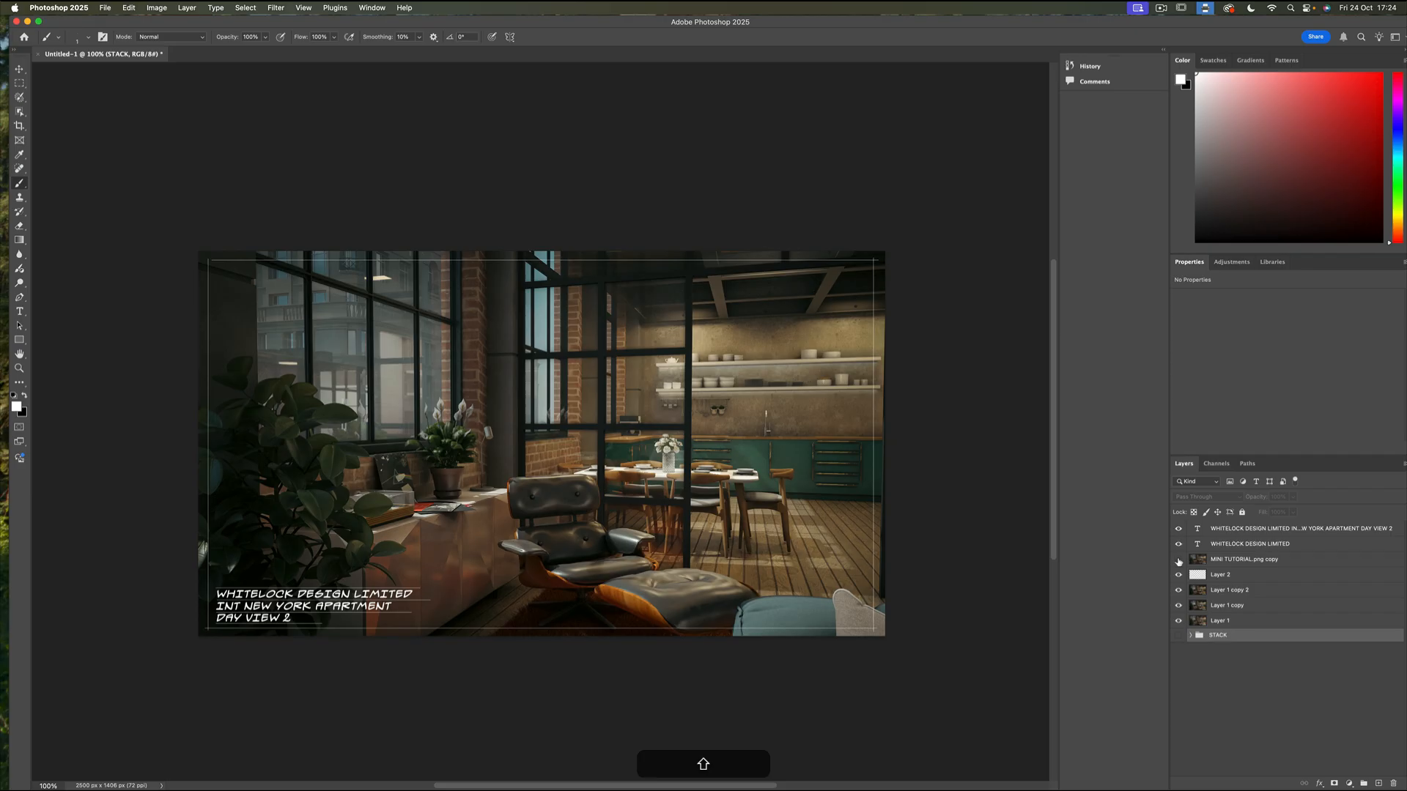
click(1180, 560)
click(1179, 560)
click(1179, 560)
click(1179, 560)
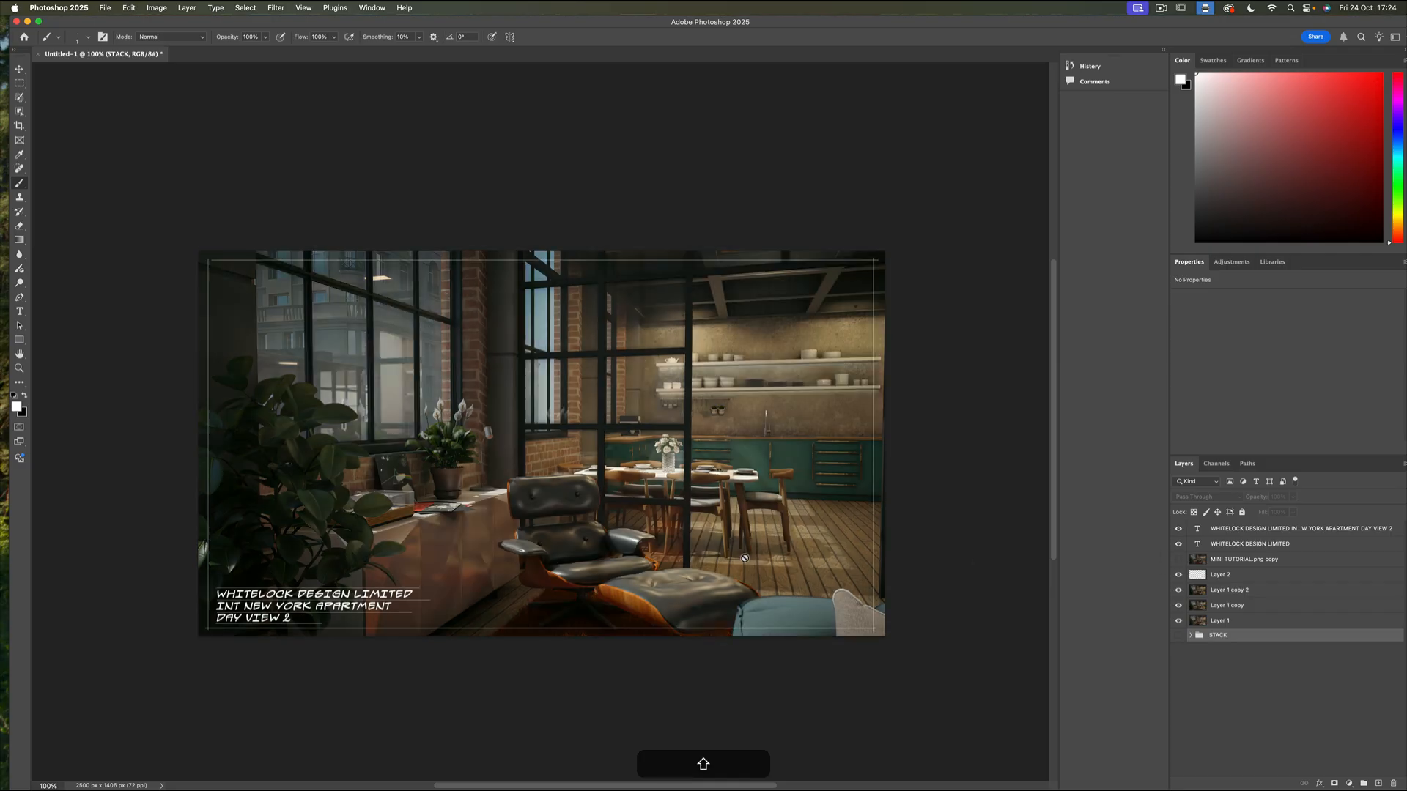